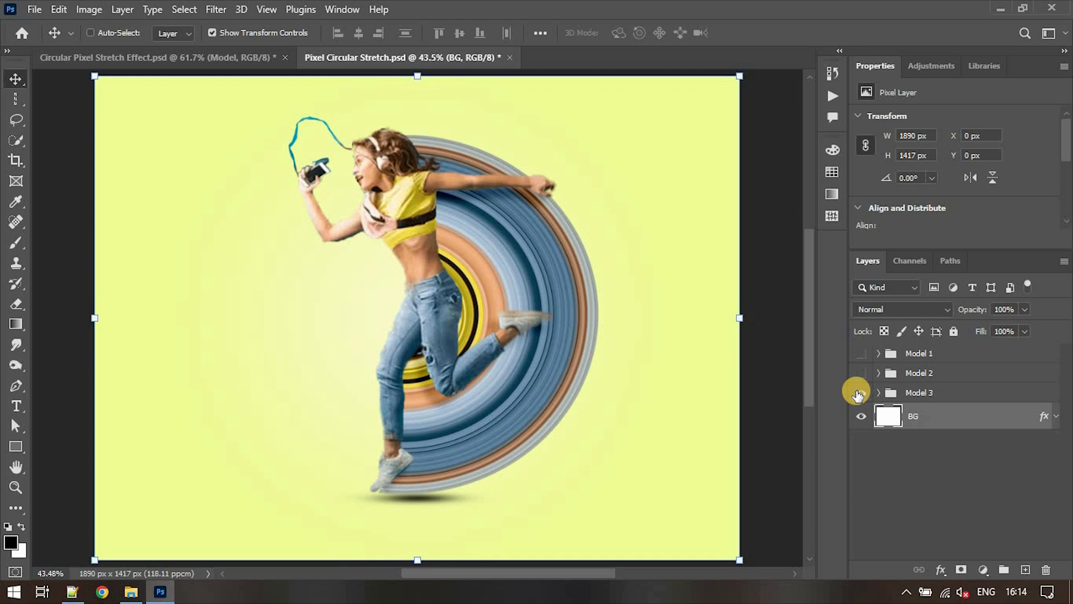
Close Pixel Circular Stretch.psd, toggle the With Layer Stack group's visibility in Circular Pixel Stretch Effect.psd, and save and close that file
left_click(510, 57)
left_click(445, 228)
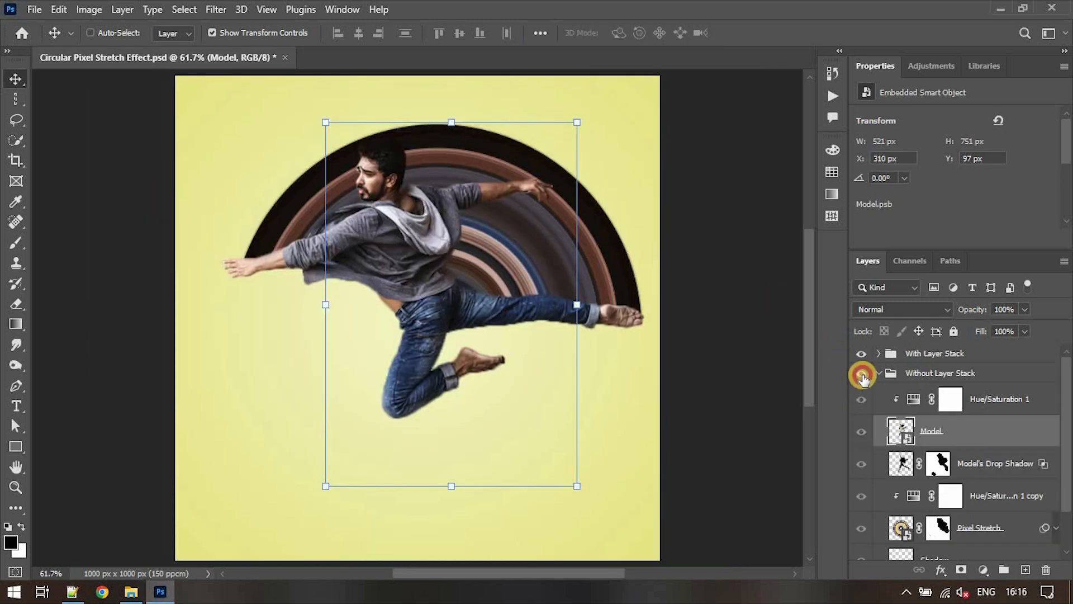
left_click(862, 353)
key("ctrl+s")
left_click(278, 58)
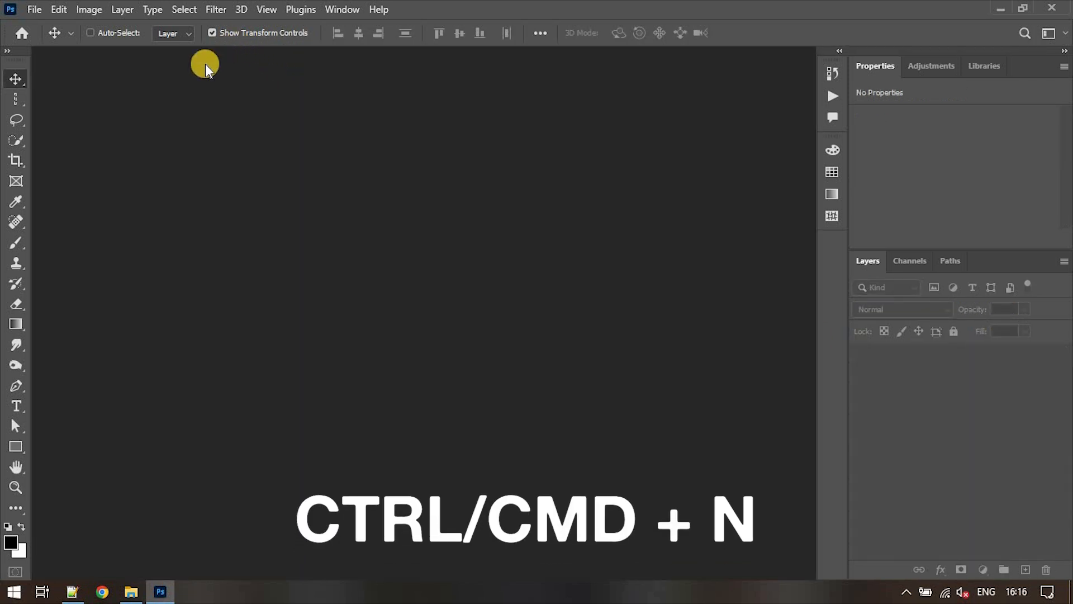
Create a 1000 x 1000 px document at 150 pixels/cm in 8-bit RGB with a white background, and fit it to the window
key("ctrl+n")
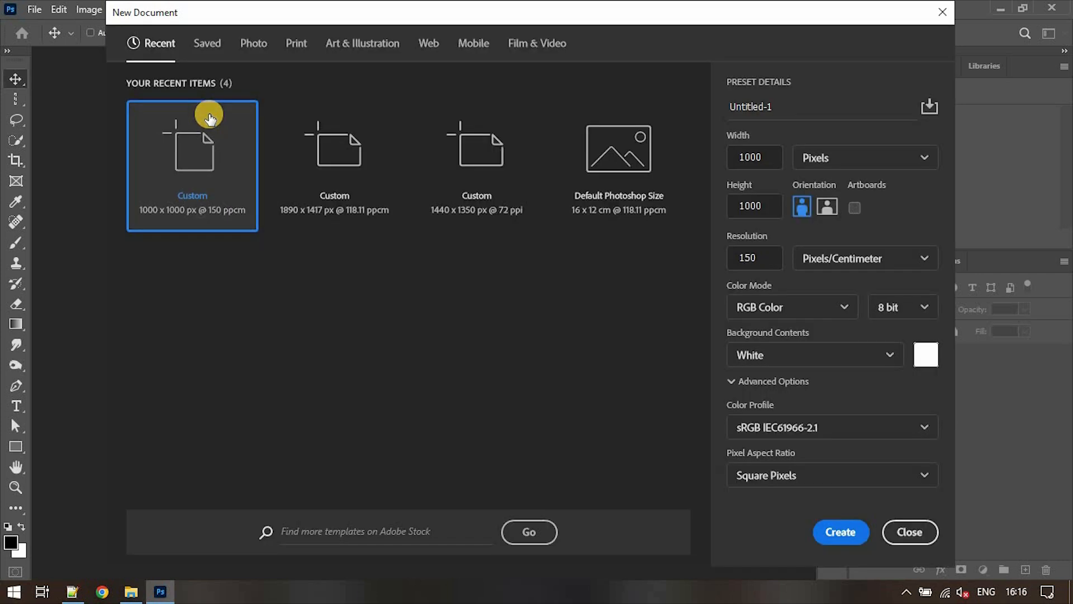
left_click(209, 119)
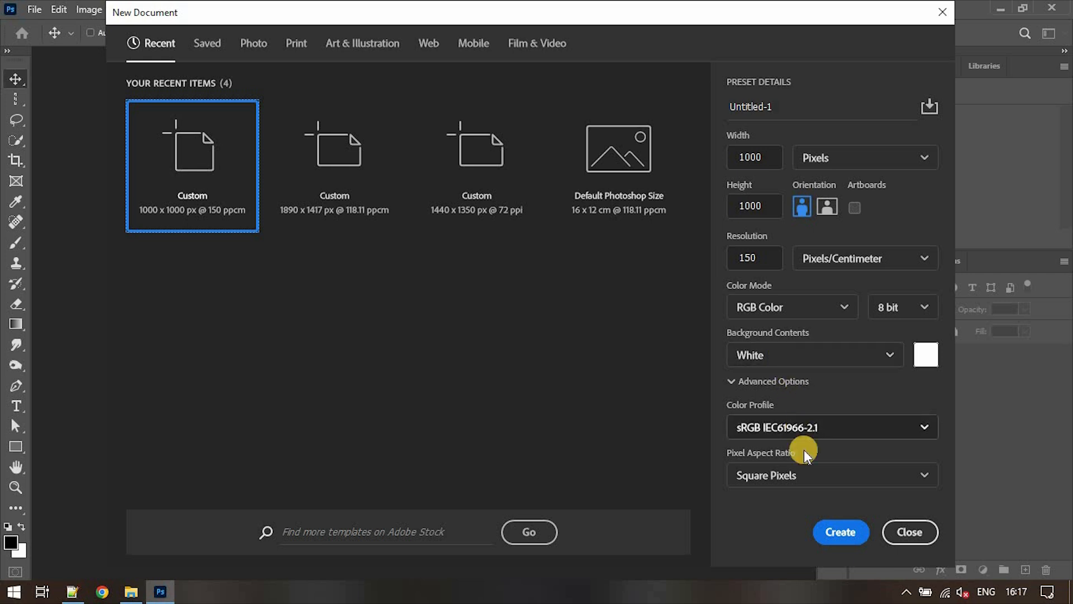
left_click(833, 538)
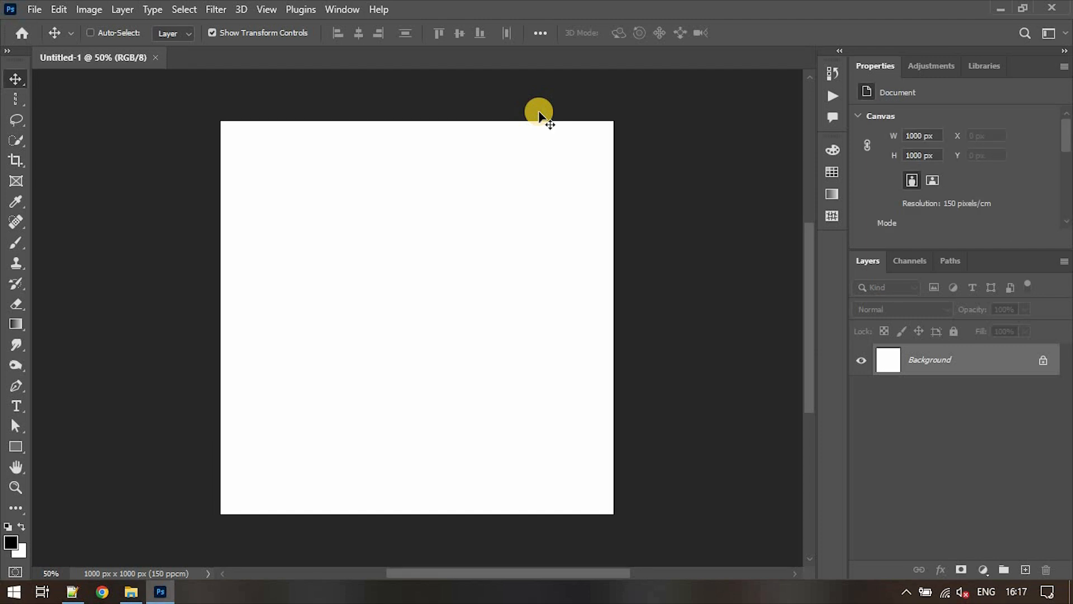
key("ctrl+0")
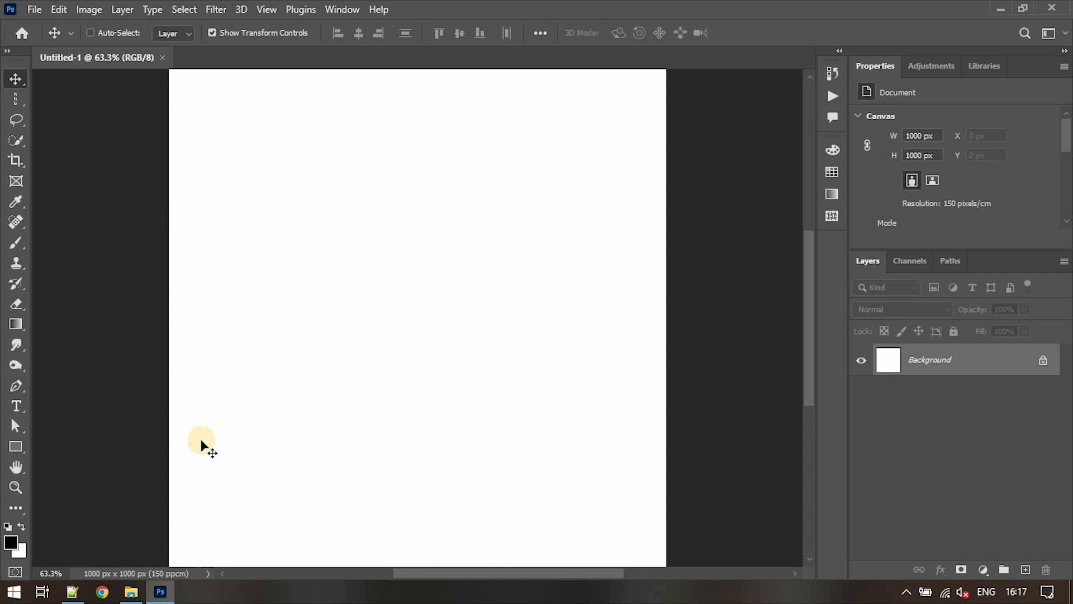
Place the dancer photo pexels-rdne-8927329 from the 1- Circular Pixel Stretch Effect folder onto the canvas as a smart object
mouse_move(129, 598)
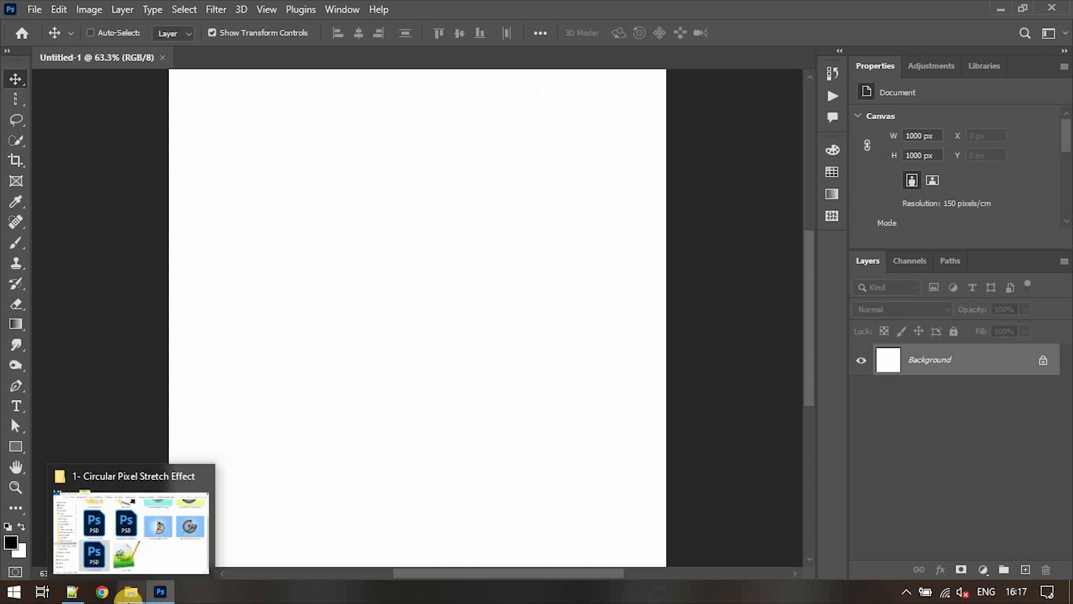
left_click(129, 592)
left_click_drag(729, 373, 423, 282)
key("Return")
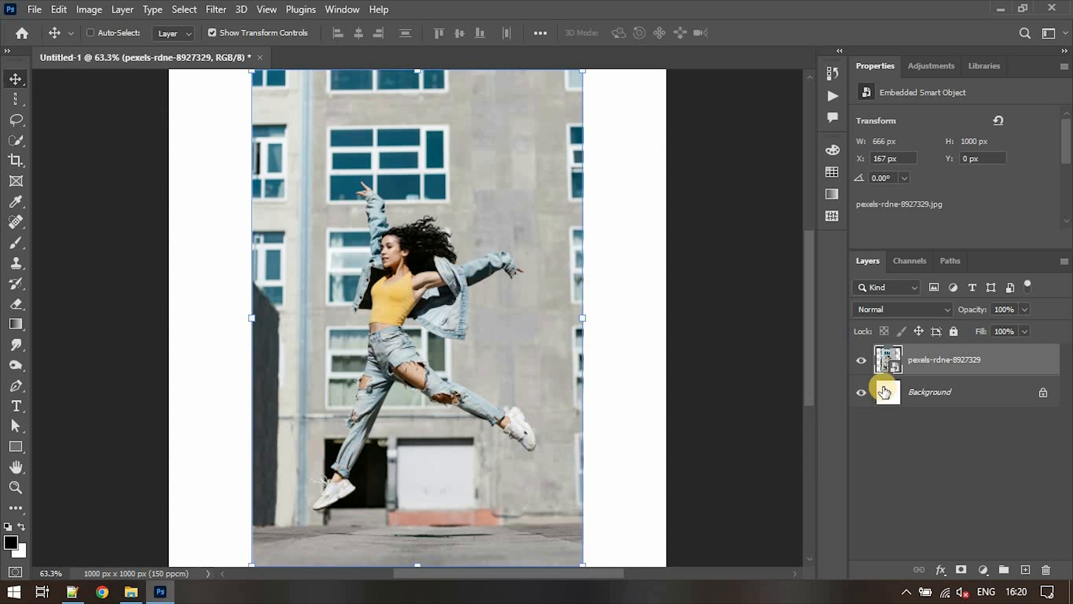
Rename the placed photo's layer as model photo
double_click(932, 360)
type("model photo")
key("Return")
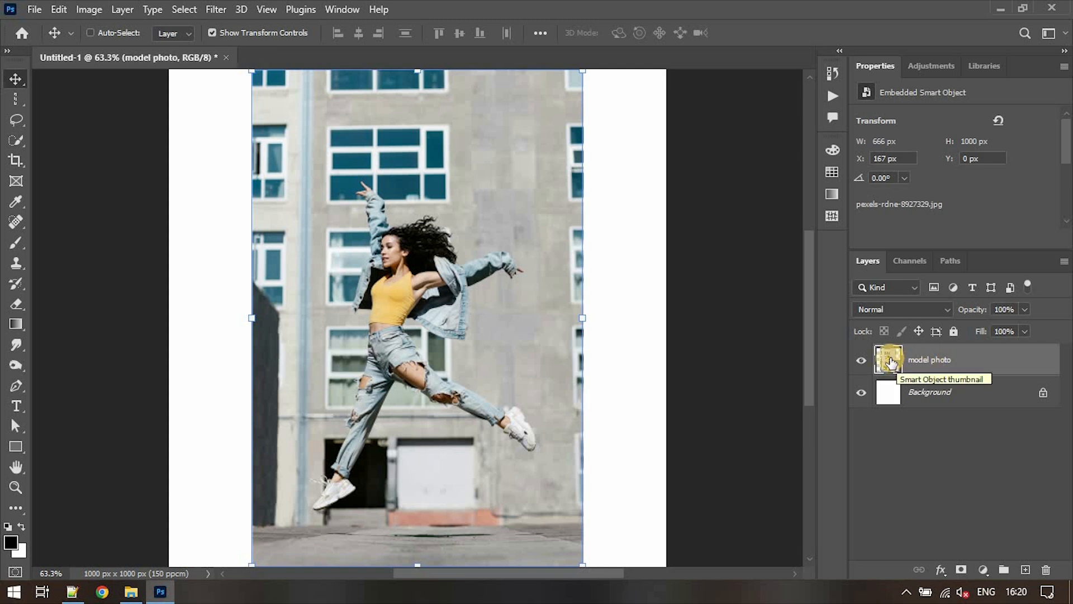
key("ctrl")
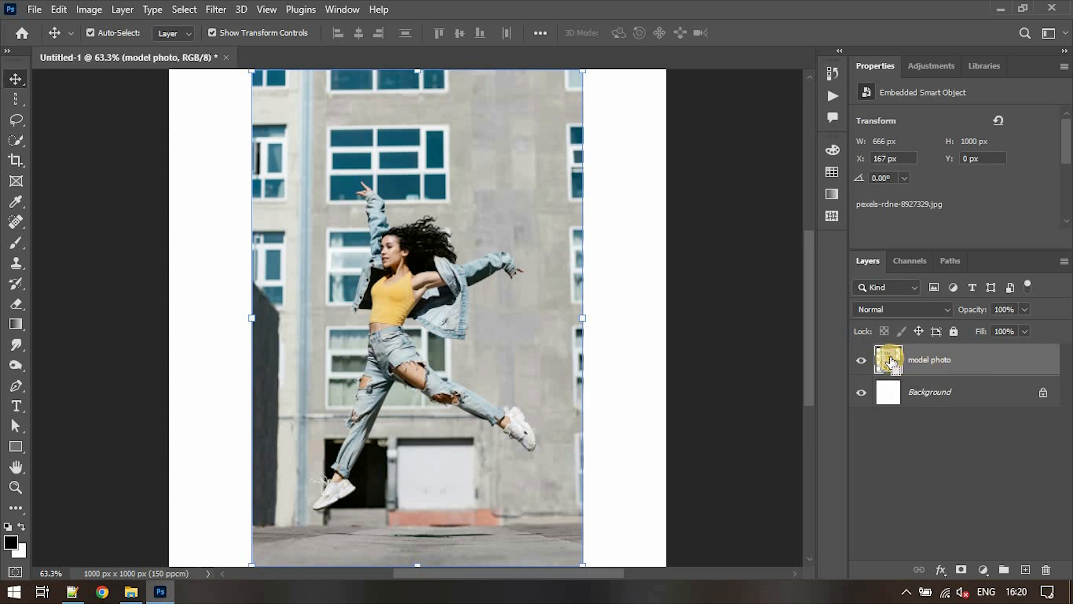
left_click(891, 362, "ctrl")
Save the document as Circular Pixel Stretch in PSD format with Maximize Compatibility on
key("ctrl+shift+s")
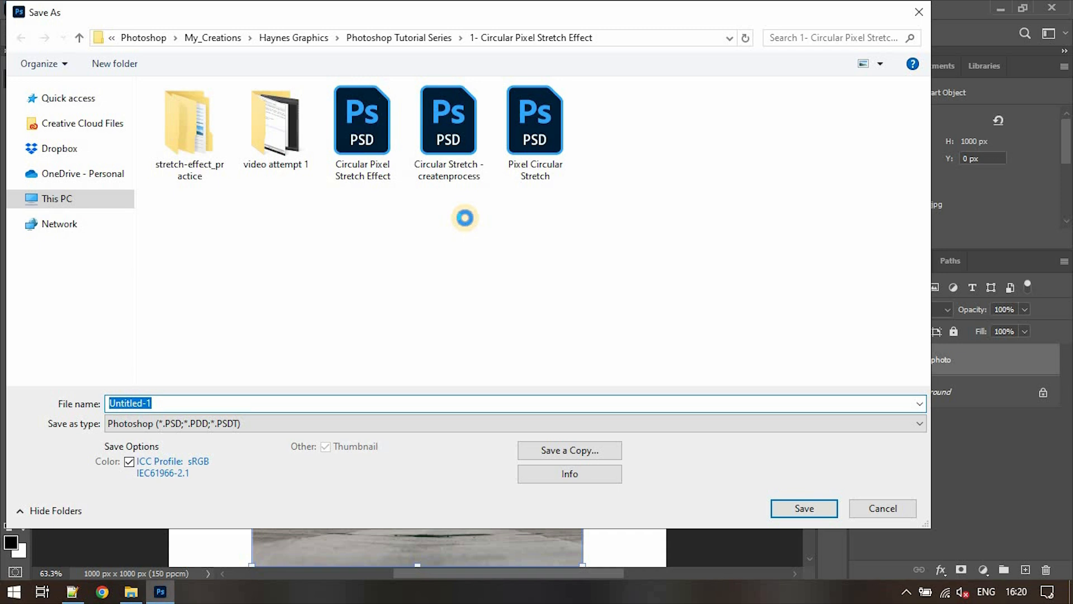
type("Ci")
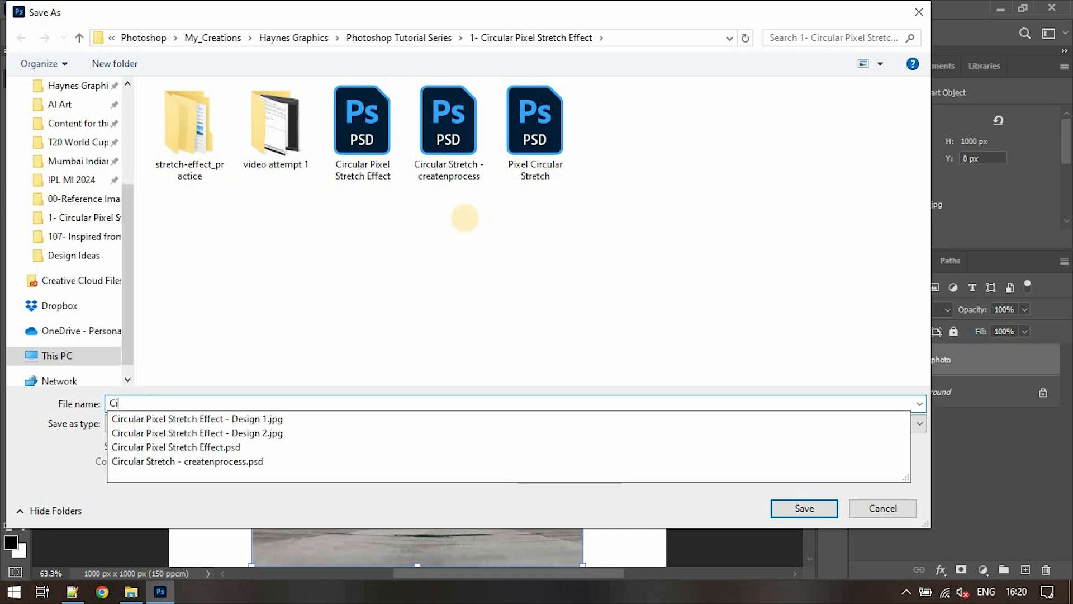
type("rcular Pixel Stretc")
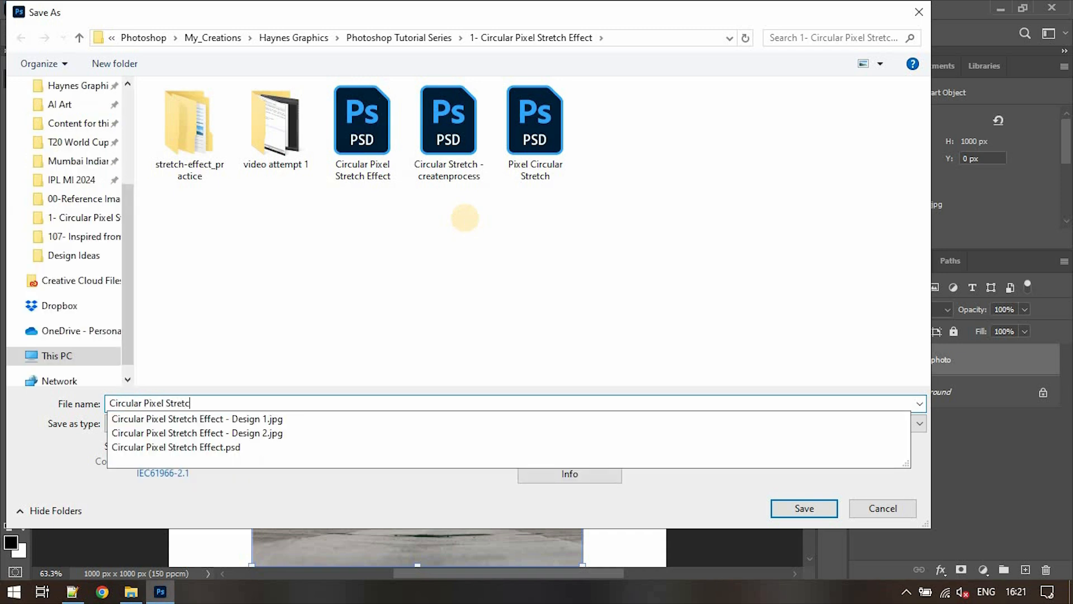
key("Return")
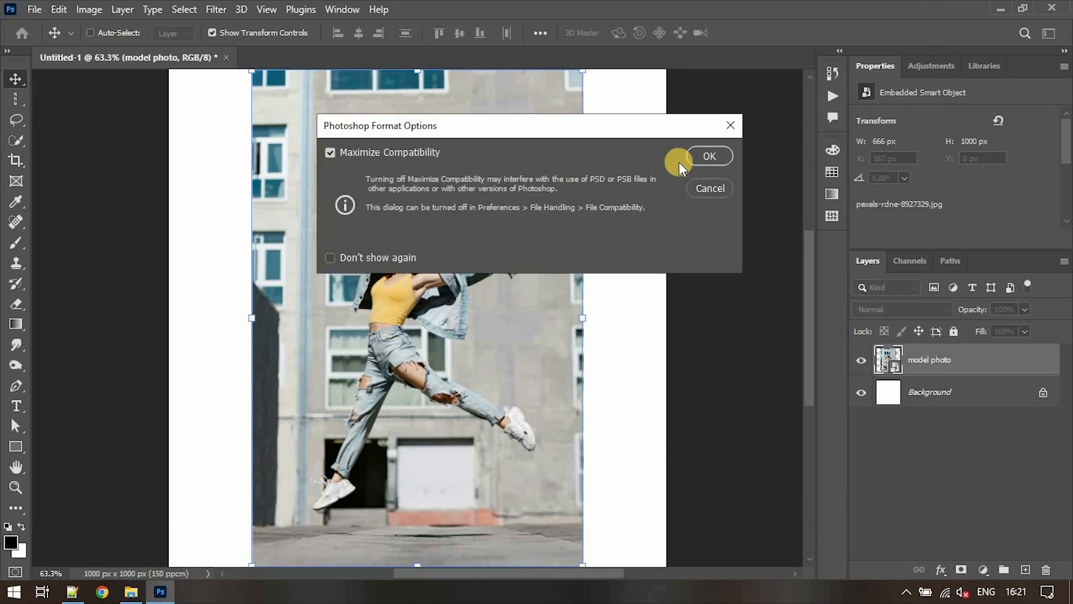
left_click(699, 150)
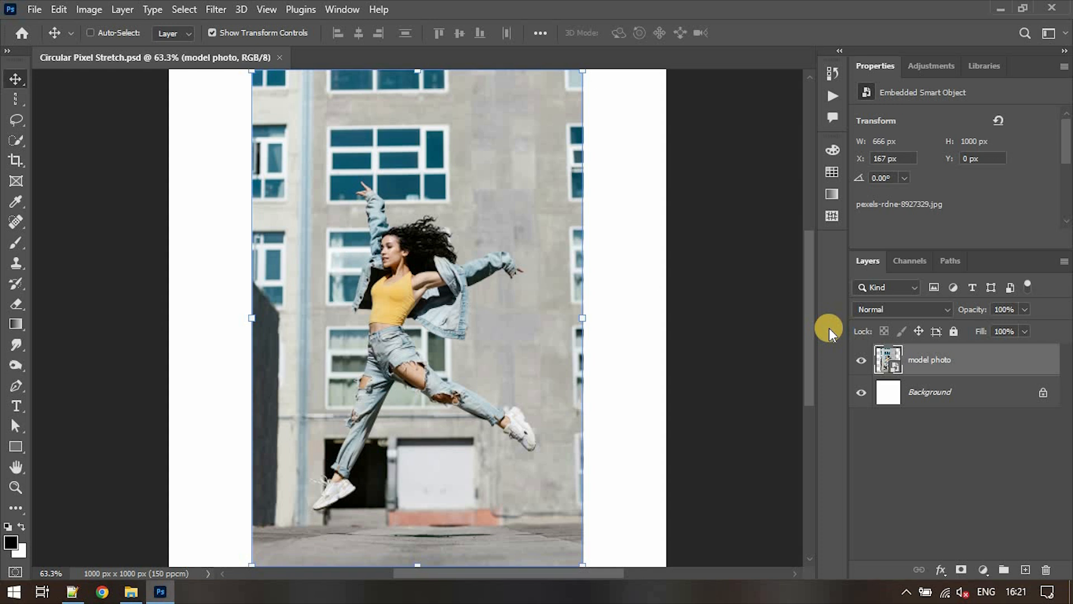
Open the contents of the model photo smart object and fit the image to the window
double_click(889, 359)
key("ctrl")
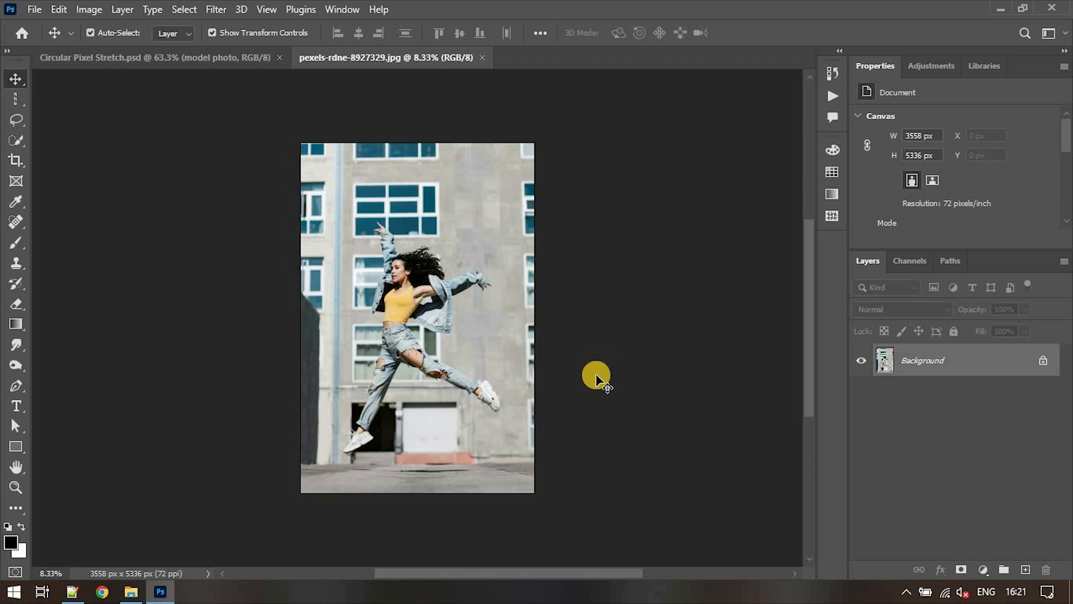
key("ctrl+0")
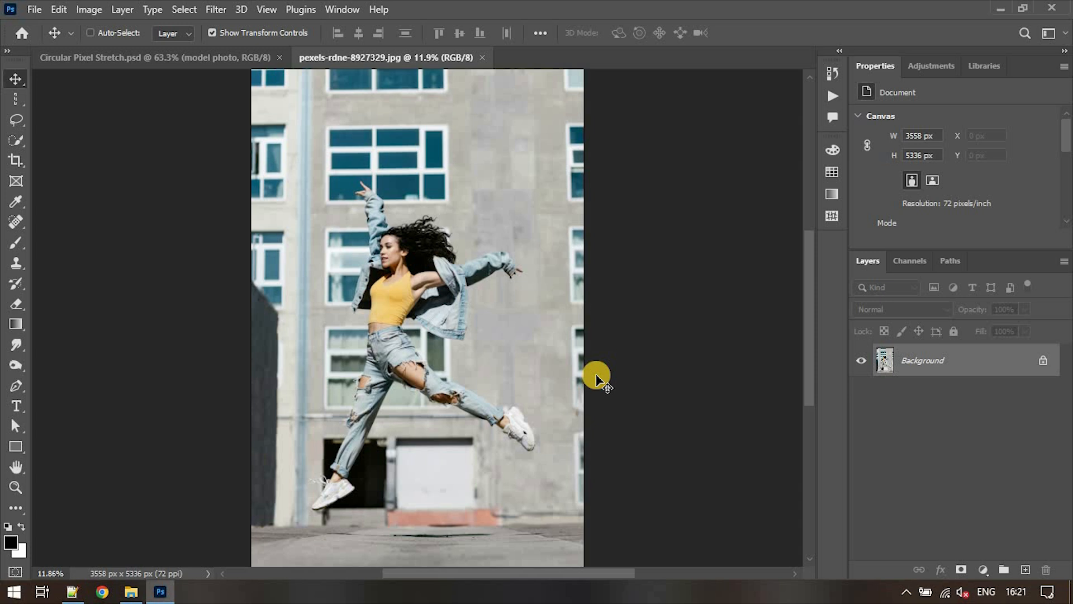
Select the model's raised arm, face, hair and front jacket edge using the Quick Selection tool with a brush size of 7
left_click(368, 195)
left_click(17, 138)
key("ctrl+plus")
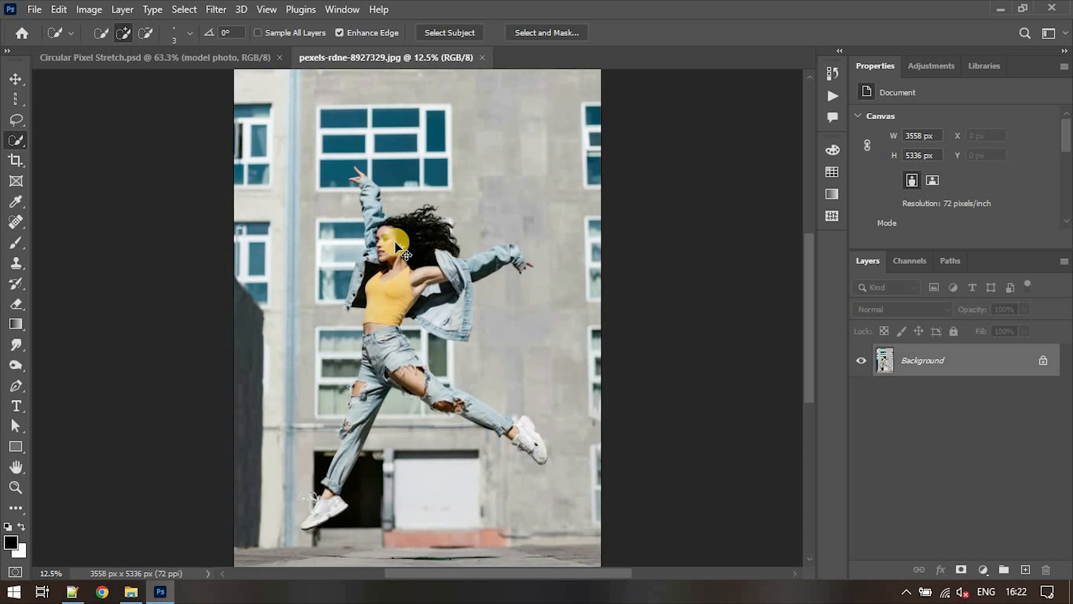
key("ctrl+plus")
key("ctrl+plus")
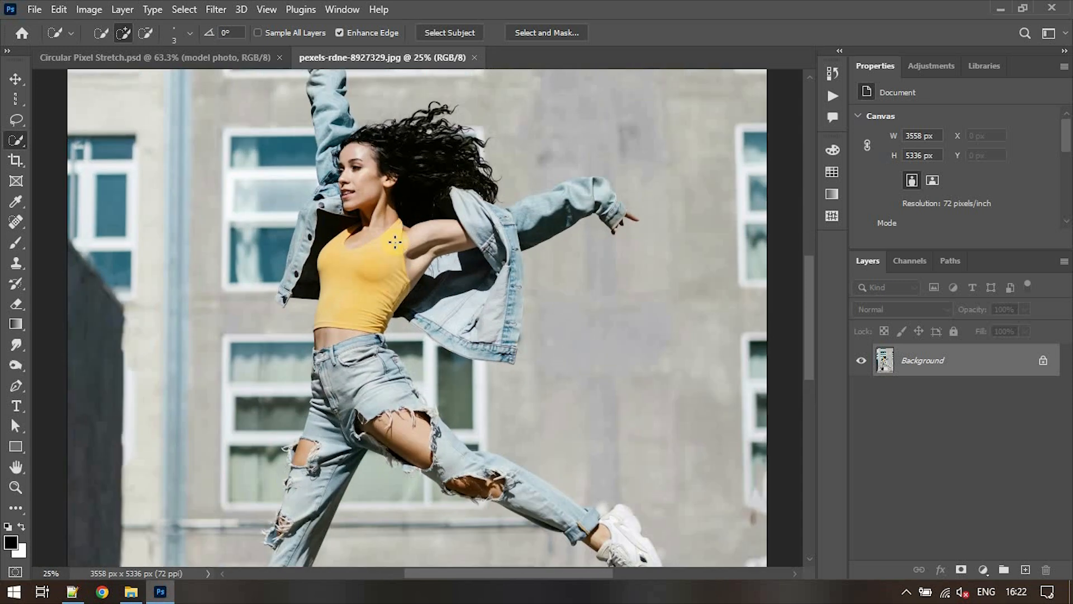
scroll(395, 242, "up", 2)
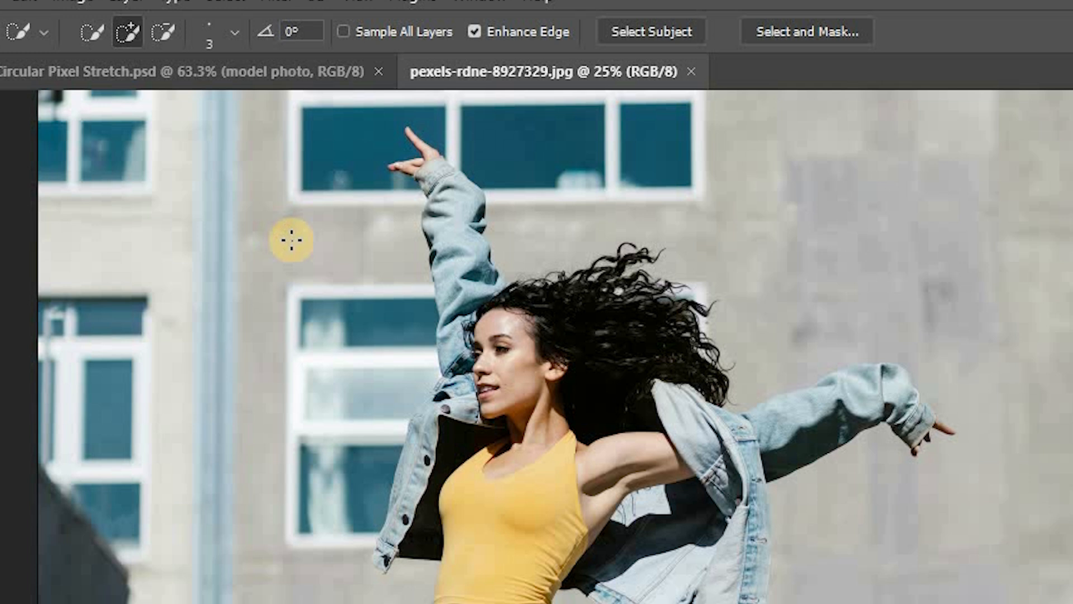
key("bracketright")
key("bracketright")
key("bracketright")
key("bracketright")
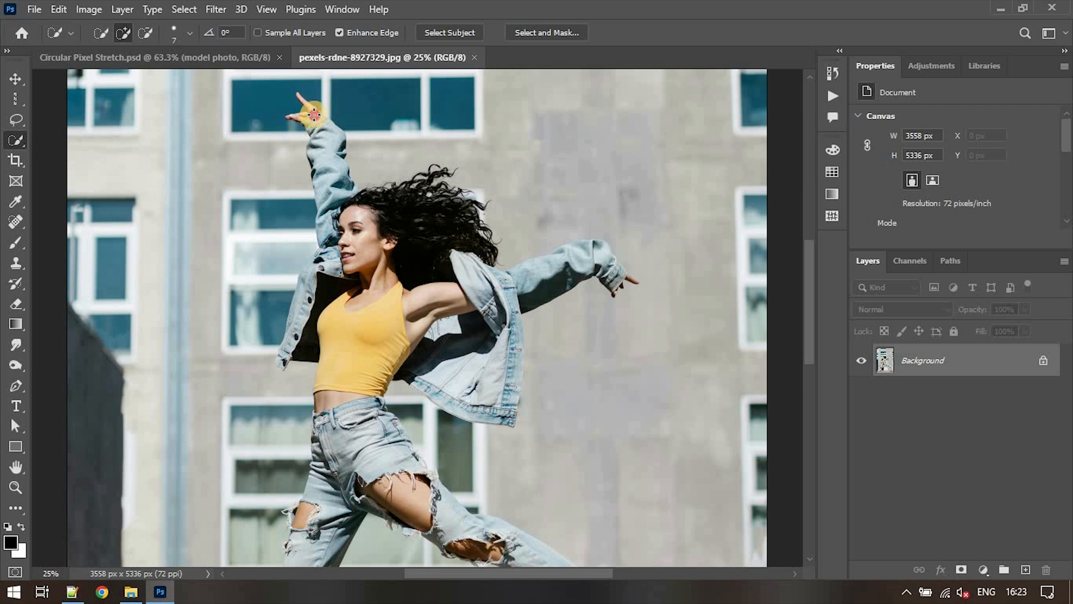
mouse_move(331, 174)
left_mouse_down()
mouse_move(331, 242)
mouse_move(355, 263)
left_mouse_up()
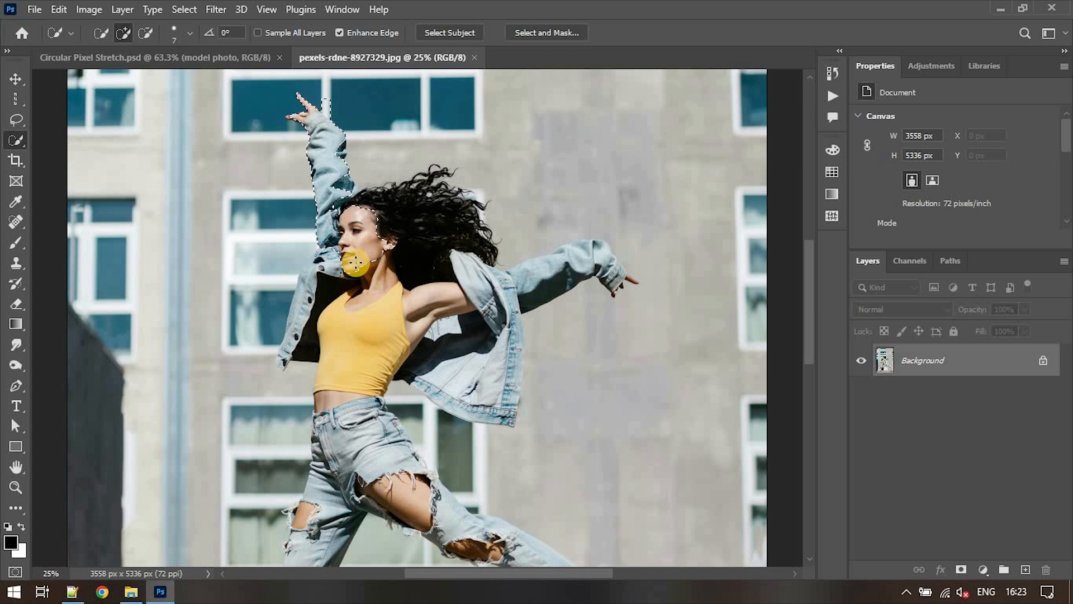
left_click_drag(406, 212, 419, 209)
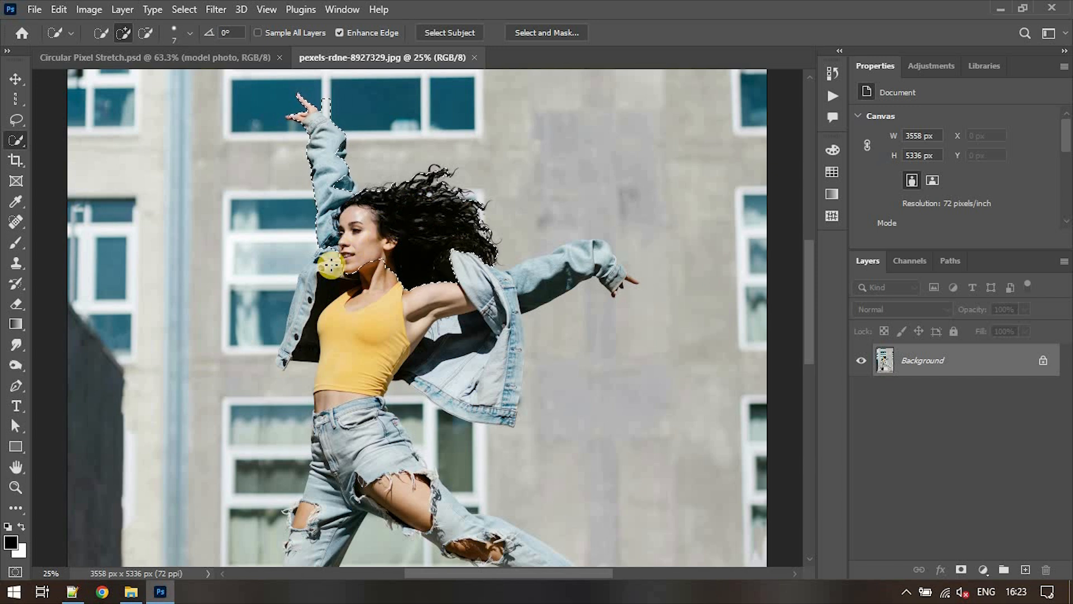
mouse_move(336, 228)
left_mouse_down()
mouse_move(305, 288)
mouse_move(278, 358)
left_mouse_up()
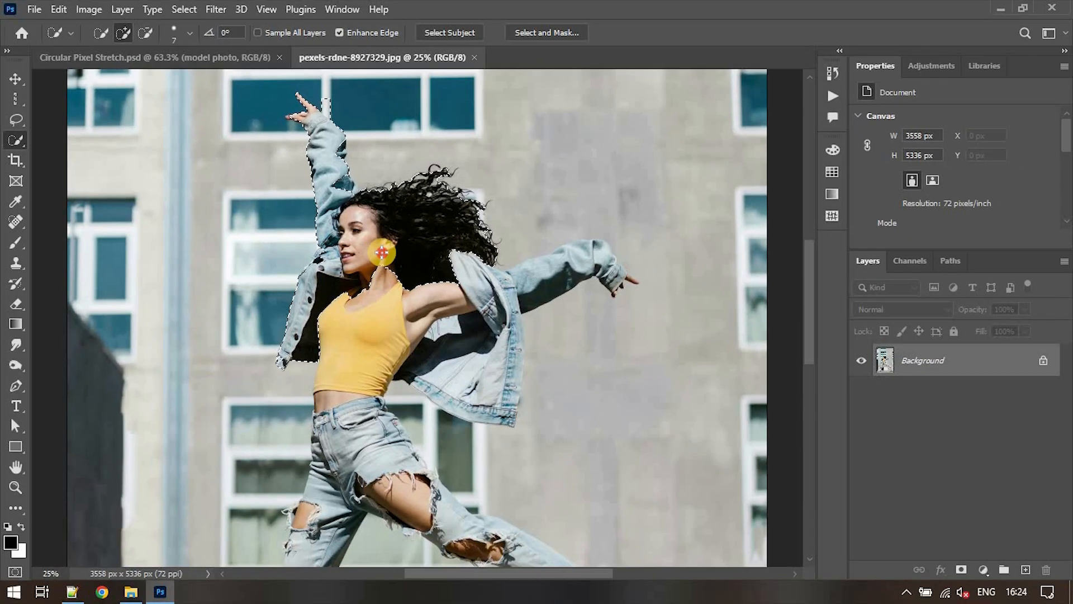
Extend the quick selection over the model's remaining body, jacket, legs and shoes
mouse_move(287, 409)
left_mouse_down()
mouse_move(691, 453)
mouse_move(462, 603)
left_mouse_up()
left_click_drag(481, 390, 503, 408)
key("ctrl+plus")
scroll(305, 309, "down", 5)
mouse_move(304, 309)
left_mouse_down()
mouse_move(230, 376)
mouse_move(280, 197)
mouse_move(562, 302)
left_mouse_up()
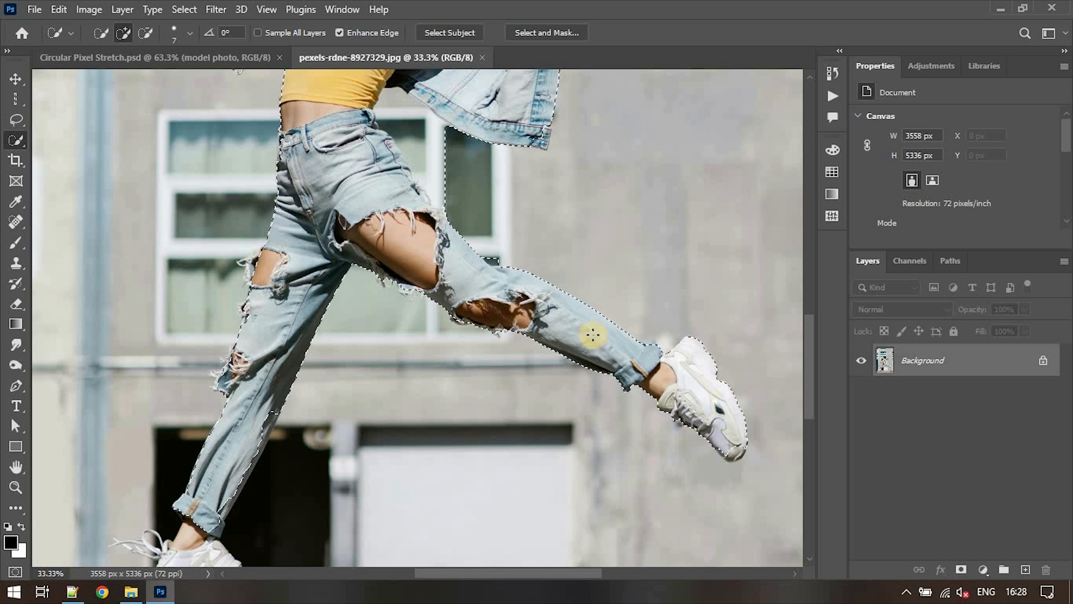
Subtract the window area between the jacket and thigh from the selection, and use the Lasso tool to refine its edges
scroll(352, 306, "down", 2)
scroll(358, 318, "up", 5)
left_click(145, 32)
left_click(413, 268)
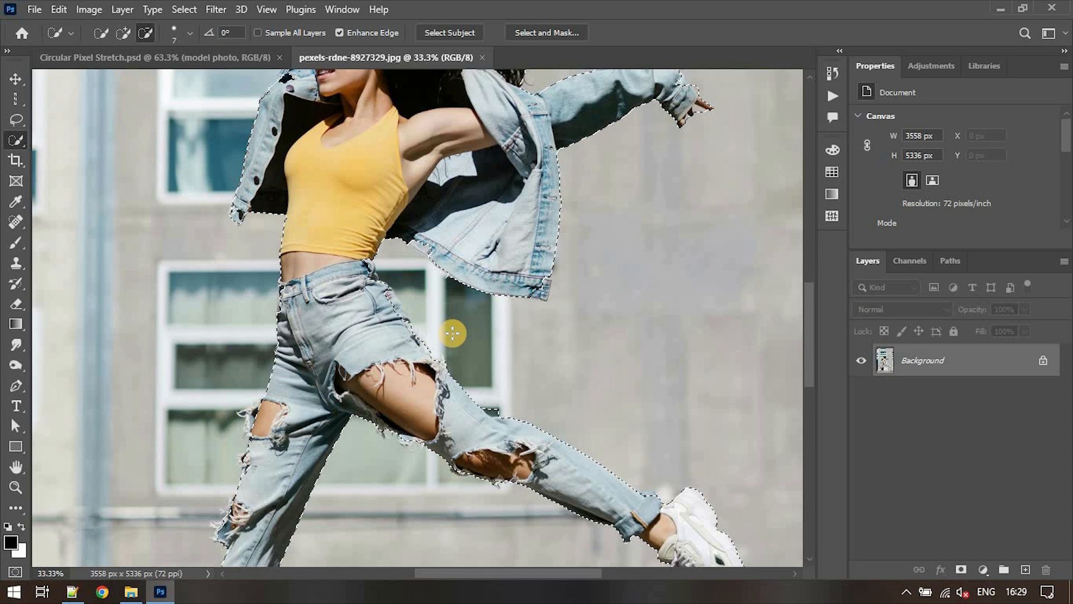
left_click(15, 121)
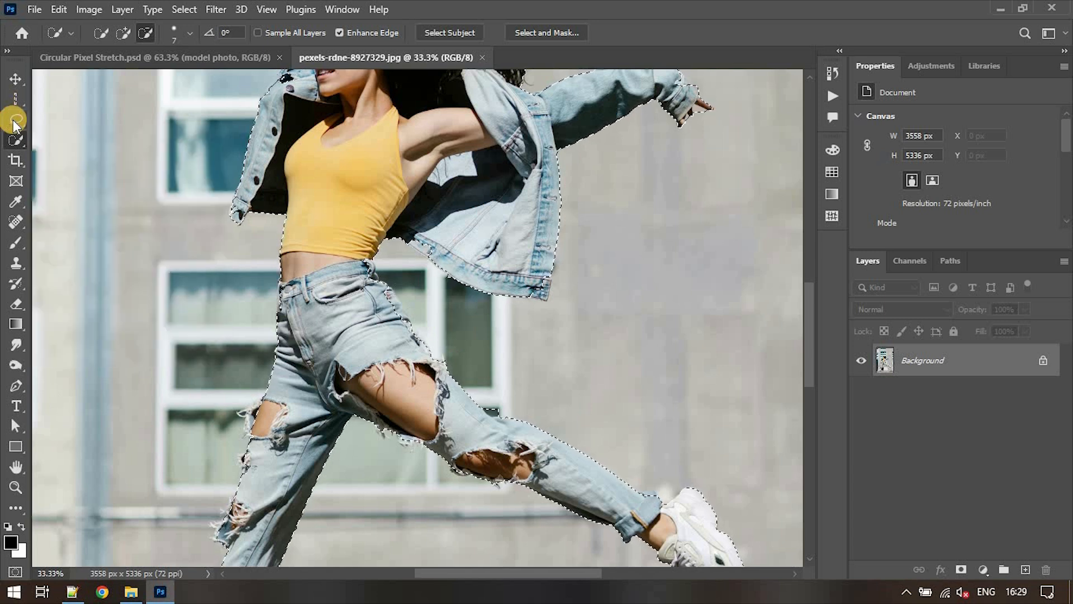
left_click(59, 119)
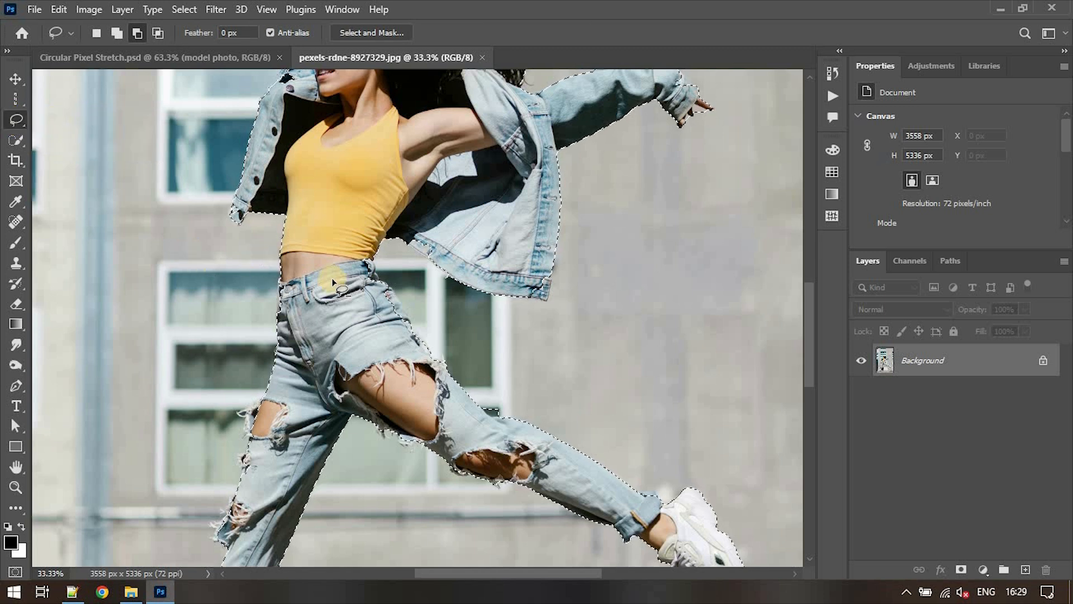
scroll(318, 296, "down", 4)
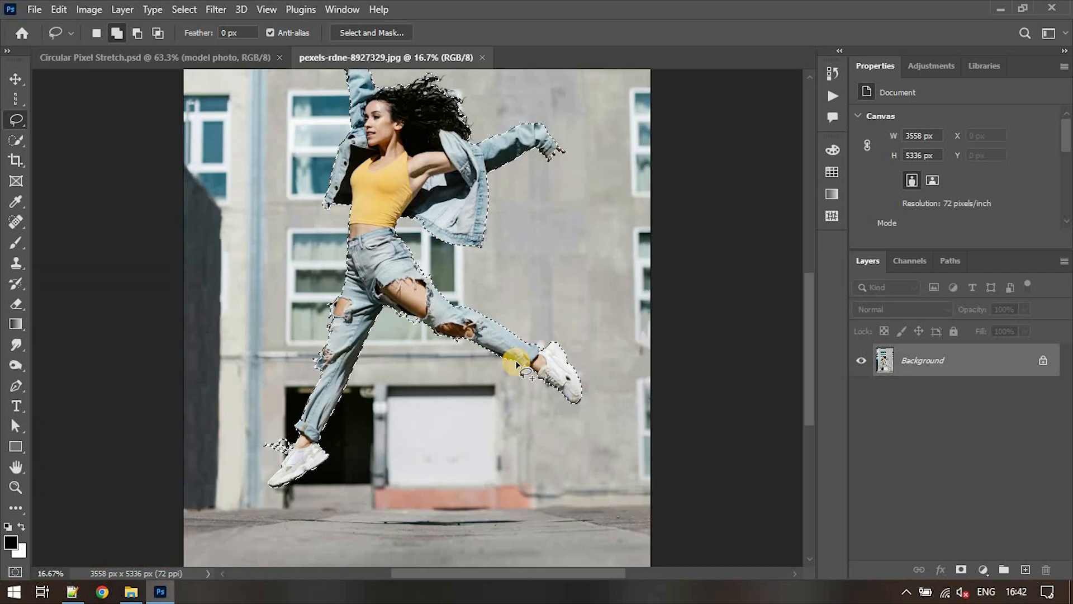
scroll(499, 301, "up", 1)
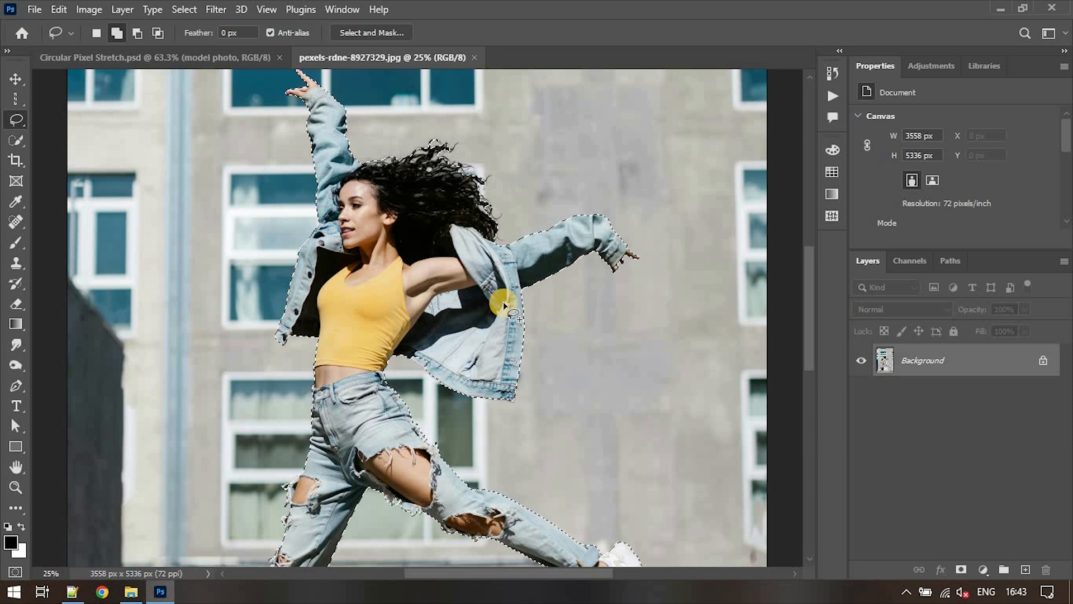
Open the selection in Select and Mask with the Refine Edge Brush, and enable Smart Radius and Decontaminate Colors
left_click(184, 10)
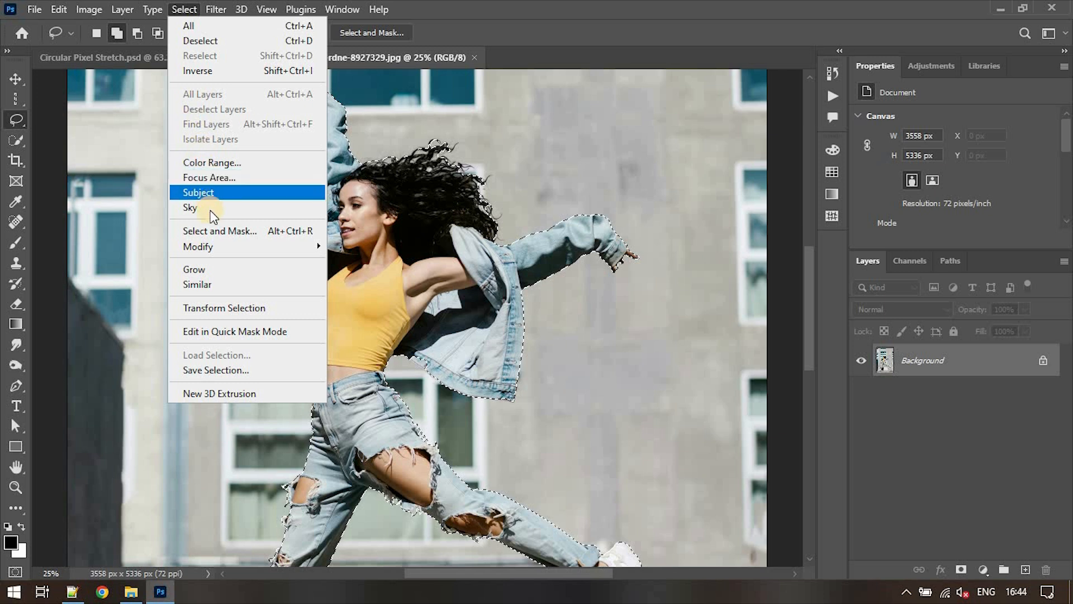
left_click(216, 230)
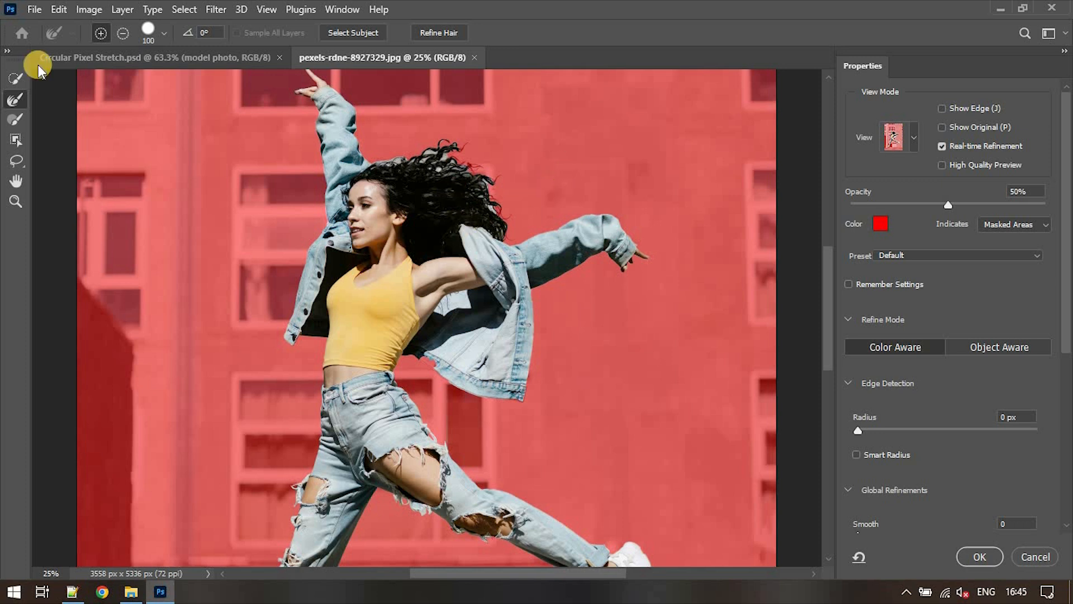
left_click(13, 100)
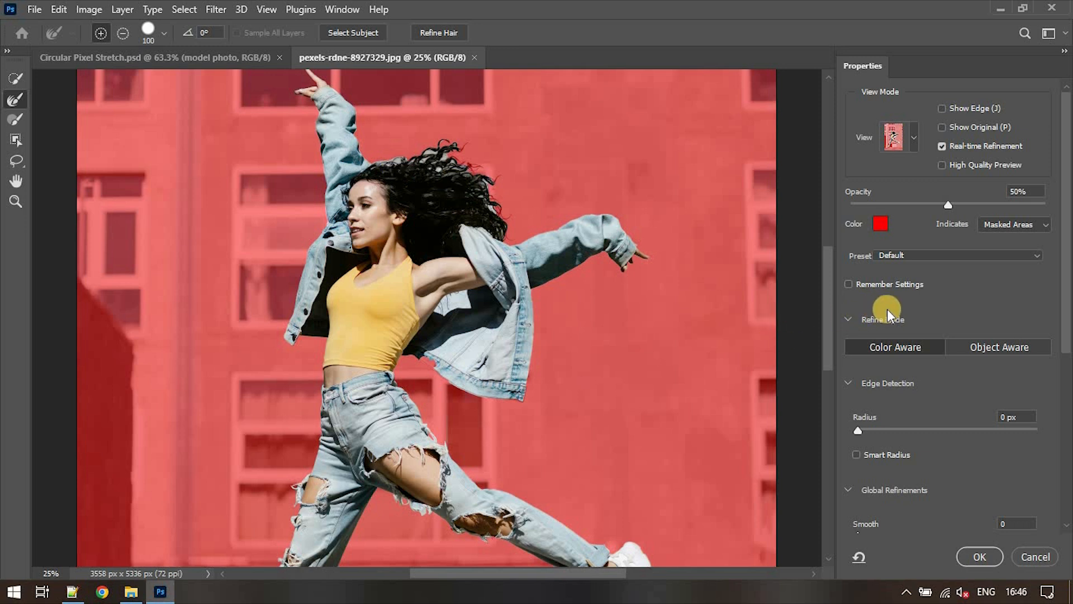
left_click(856, 454)
scroll(918, 465, "down", 5)
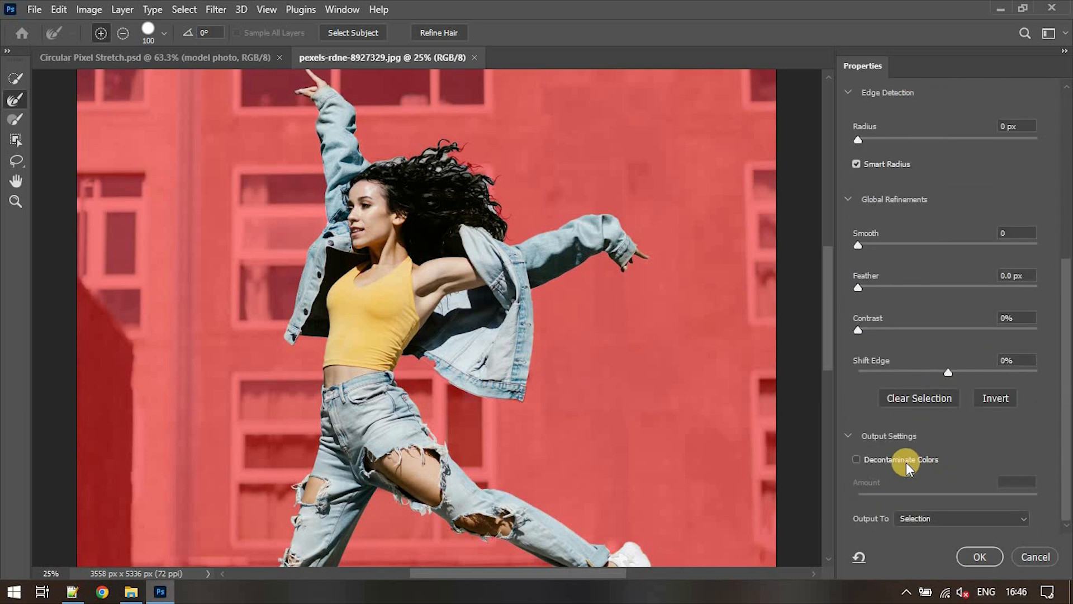
left_click(907, 462)
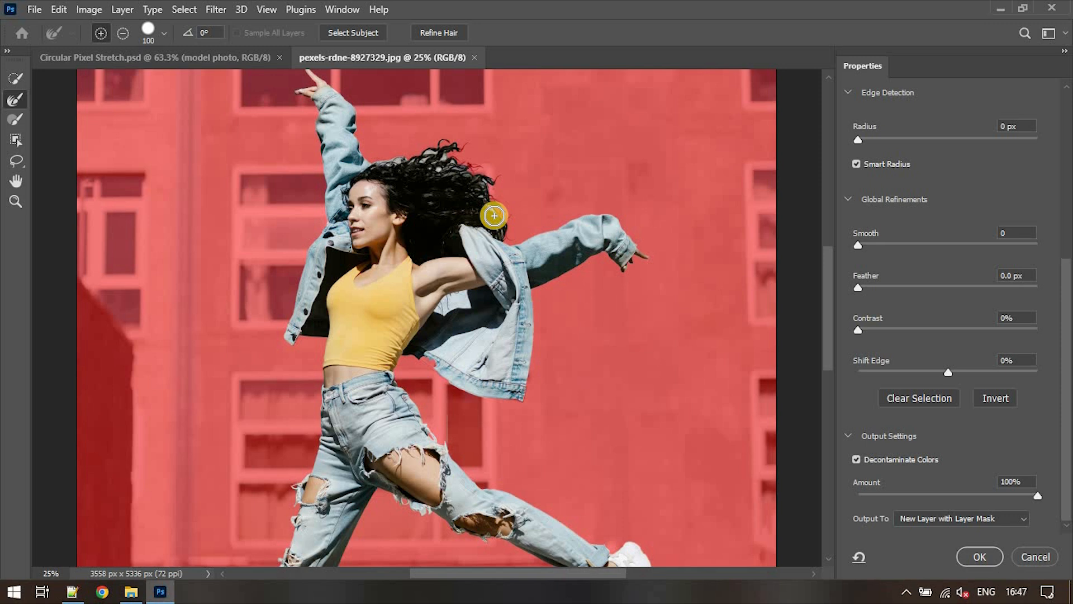
Refine the edge along the model's flowing hair and output the cutout to a new layer with a layer mask
mouse_move(494, 216)
left_mouse_down()
mouse_move(487, 190)
mouse_move(495, 210)
mouse_move(441, 168)
mouse_move(479, 204)
mouse_move(443, 213)
left_mouse_up()
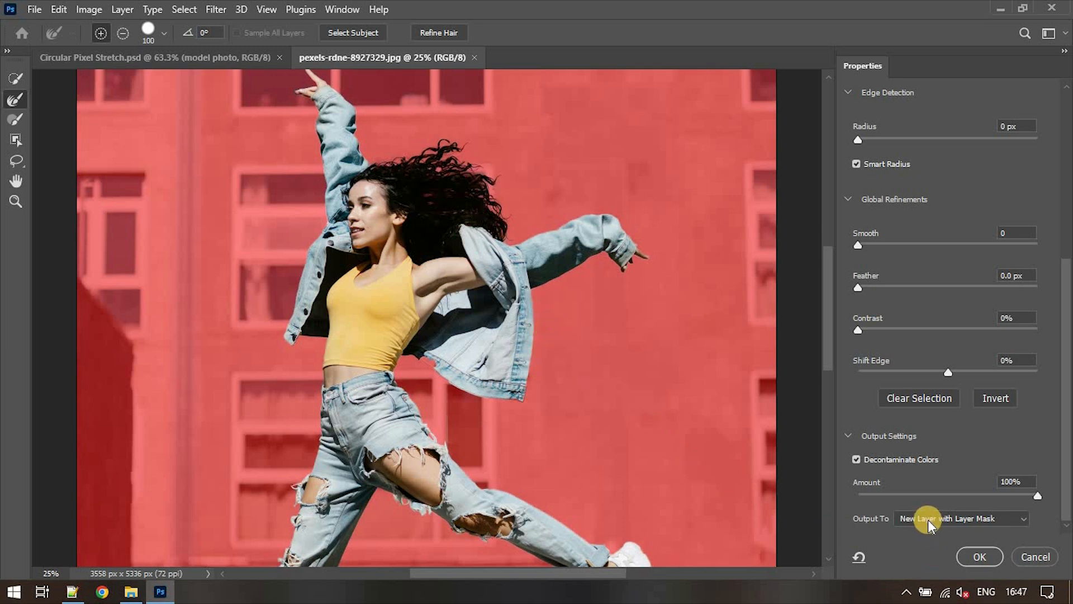
left_click(972, 553)
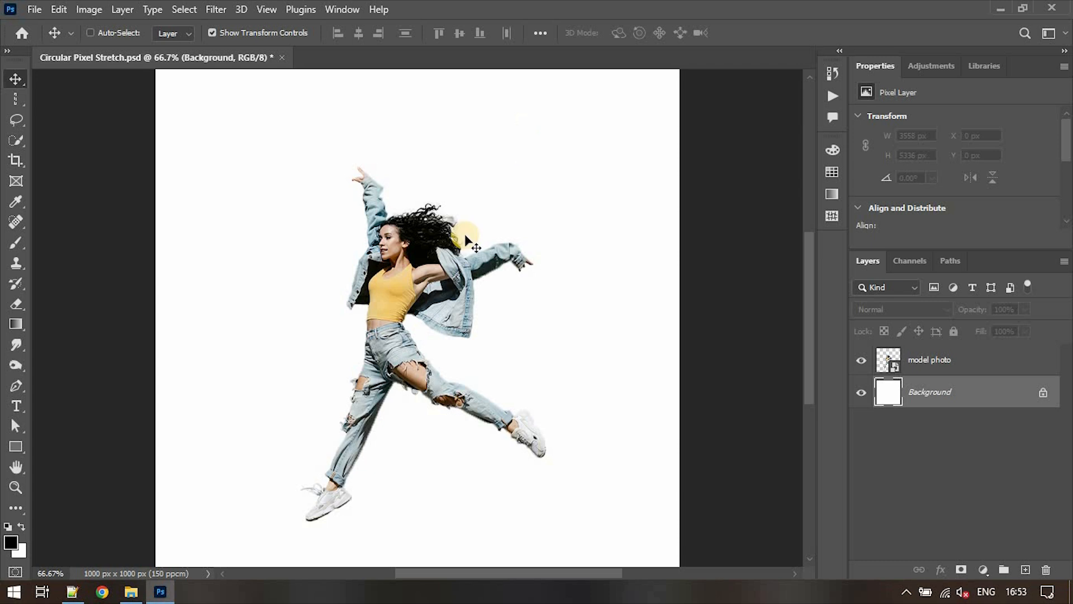
Select the model photo layer and place a Single Column Marquee selection vertically through the model's face and torso
left_click(944, 360)
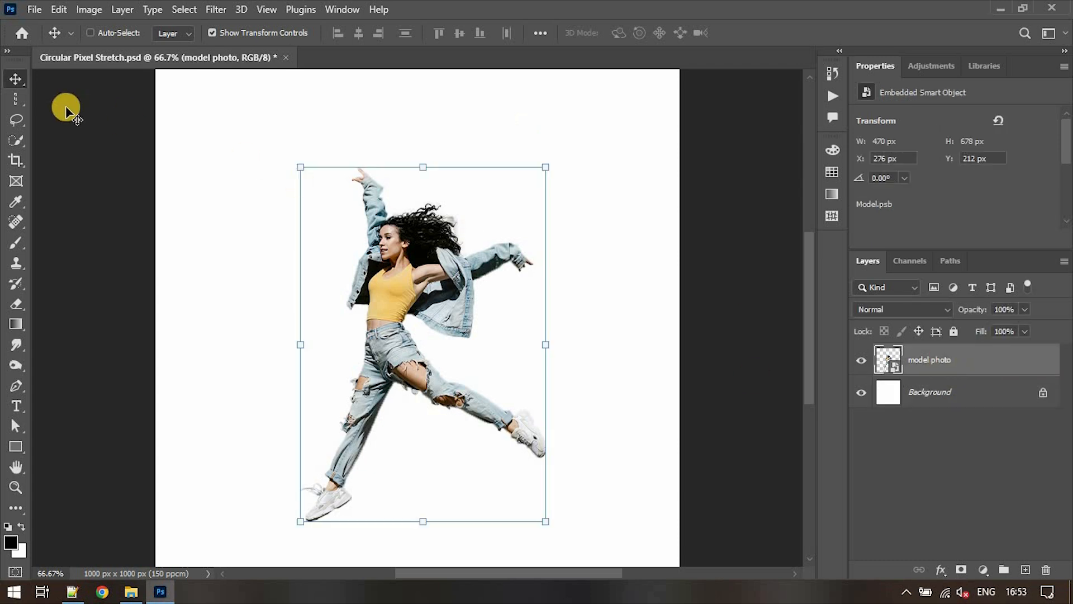
left_click(22, 99)
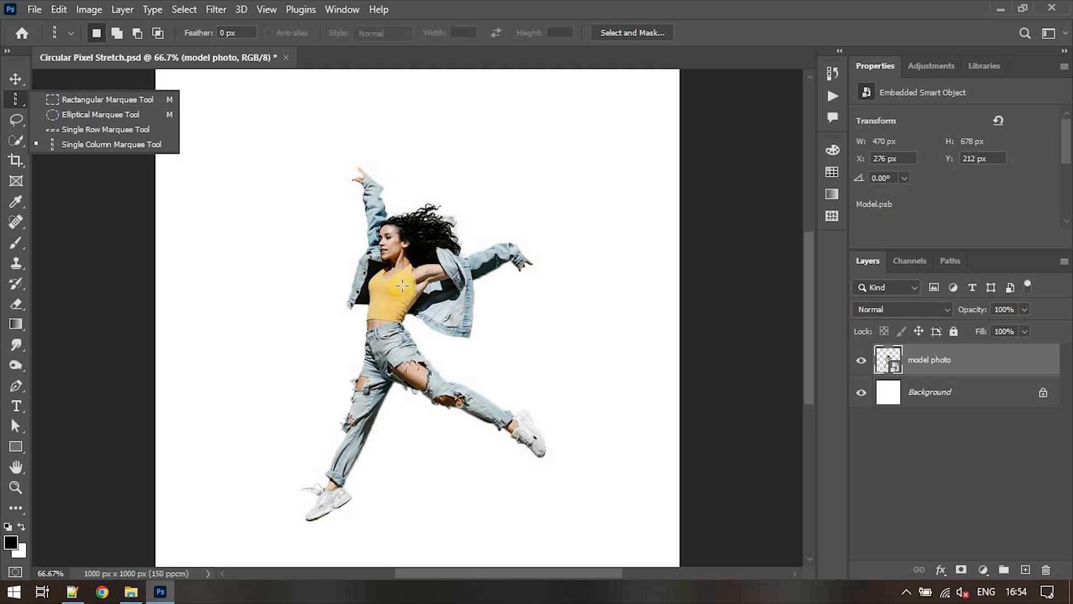
left_click(127, 144)
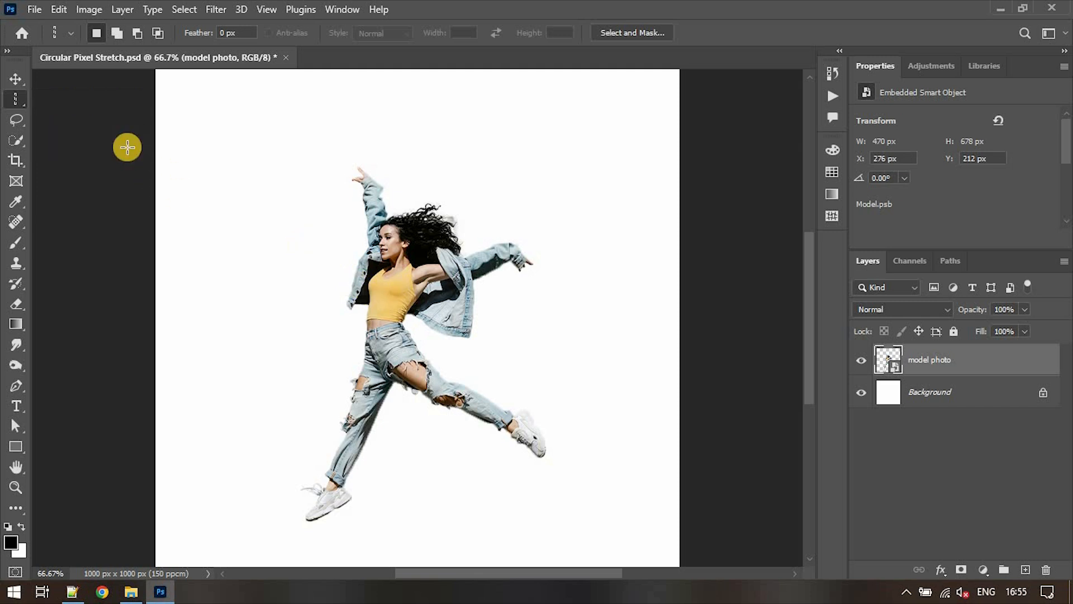
left_click(386, 277)
left_click_drag(386, 277, 389, 306)
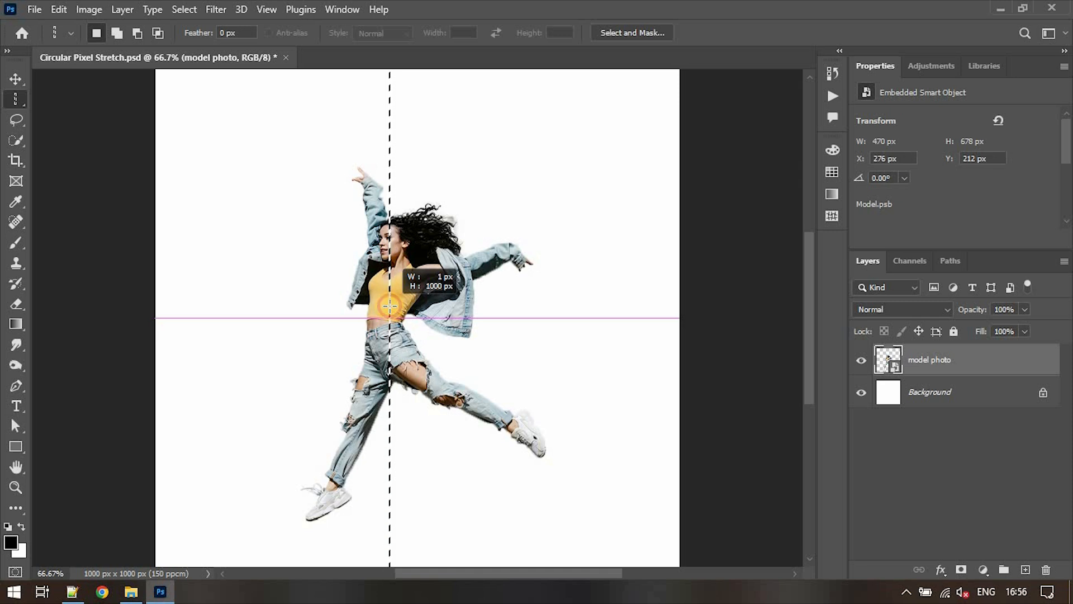
left_click_drag(389, 305, 389, 307)
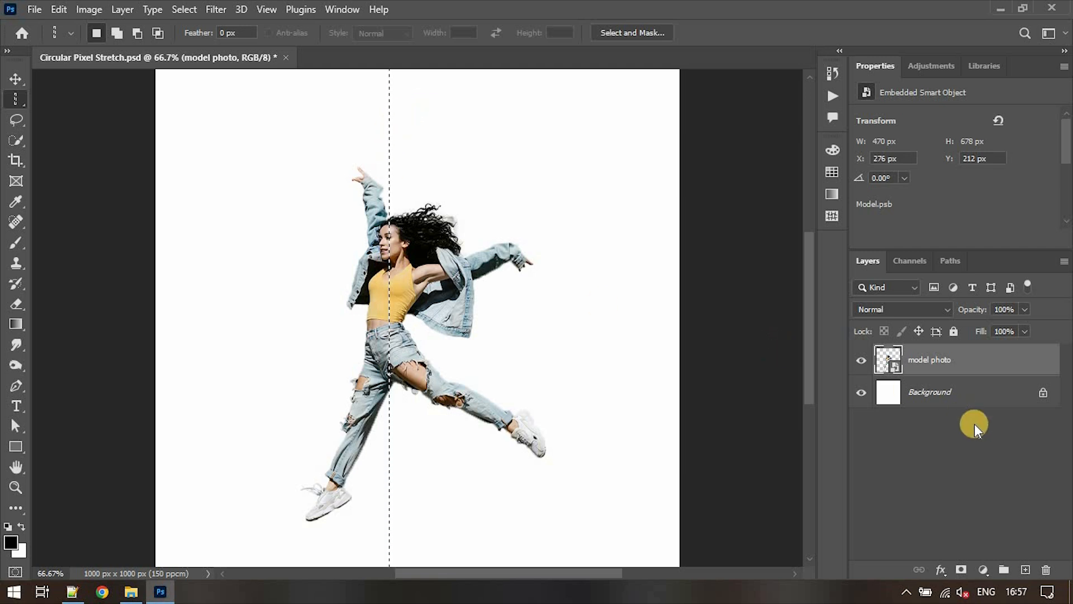
Create a new layer beneath the model photo, name it stretch, and convert it to a smart object
left_click(1026, 570)
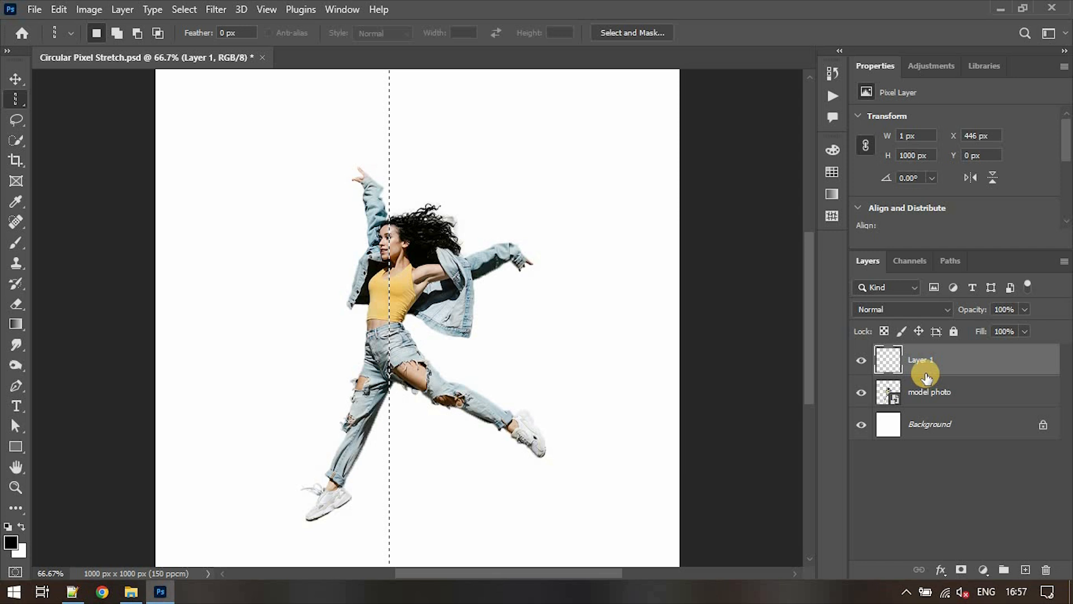
left_click_drag(952, 364, 954, 408)
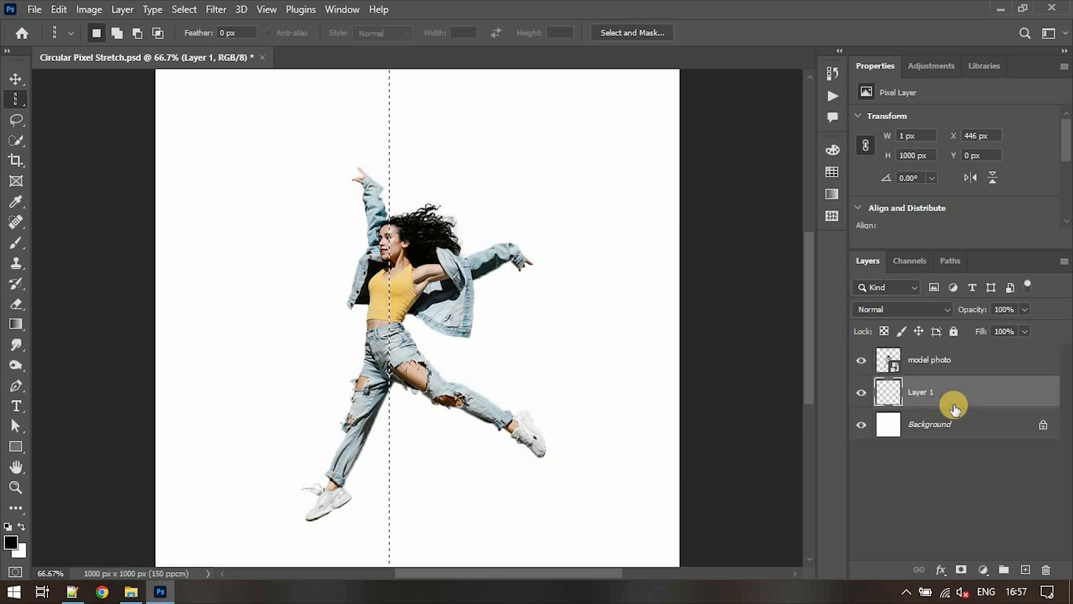
double_click(923, 391)
type("stretch")
key("Return")
right_click(931, 392)
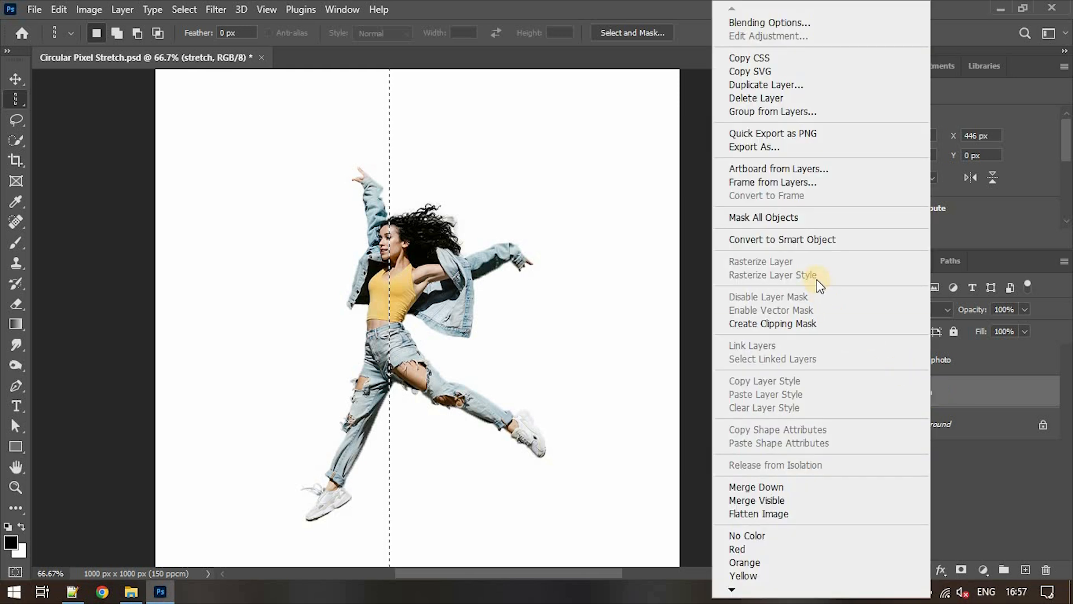
left_click(807, 239)
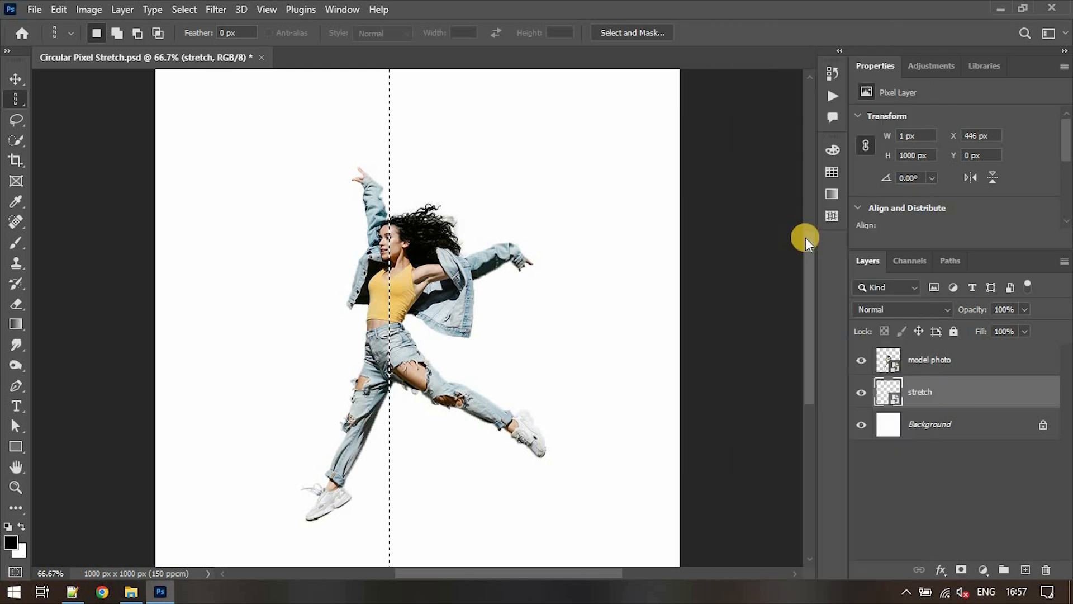
Open the stretch smart object's contents and paste the copied pixel column of the model into it
double_click(888, 384)
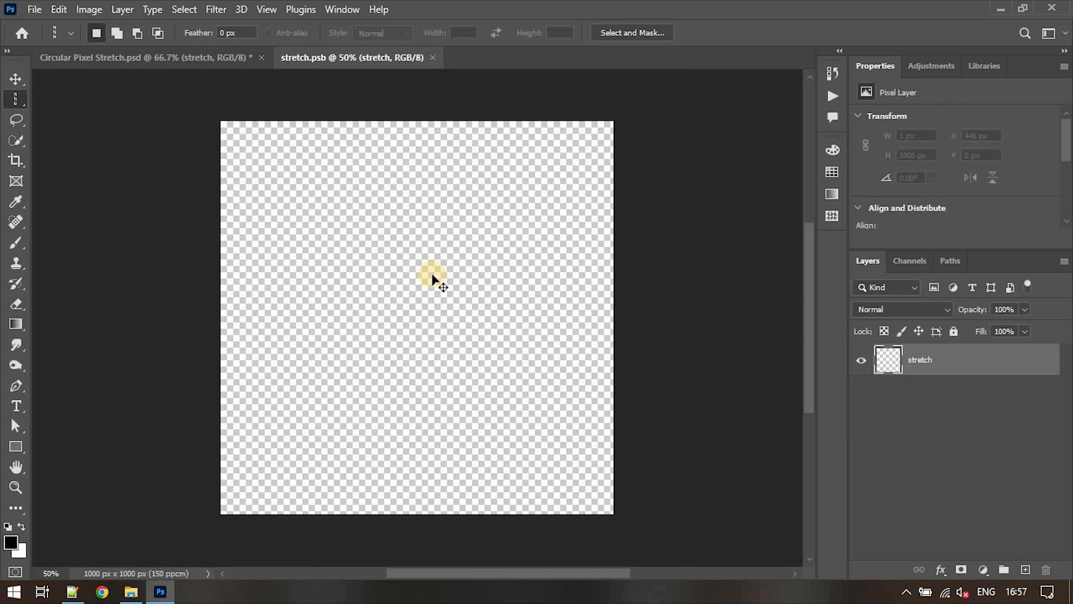
key("v")
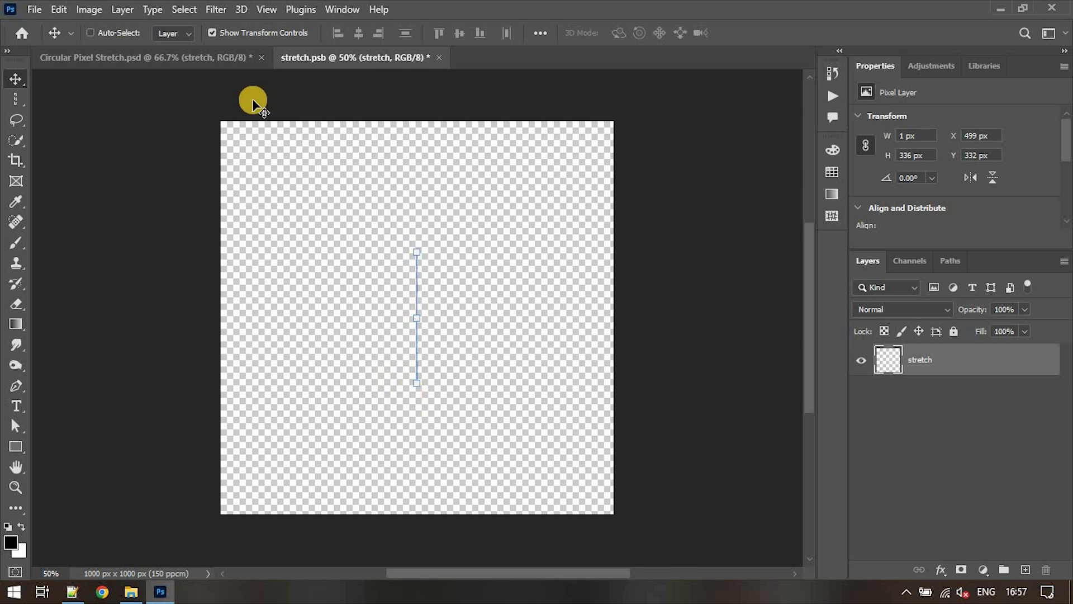
Examine the one-pixel column selection on the model's torso at pixel level in Circular Pixel Stretch.psd
left_click(219, 62)
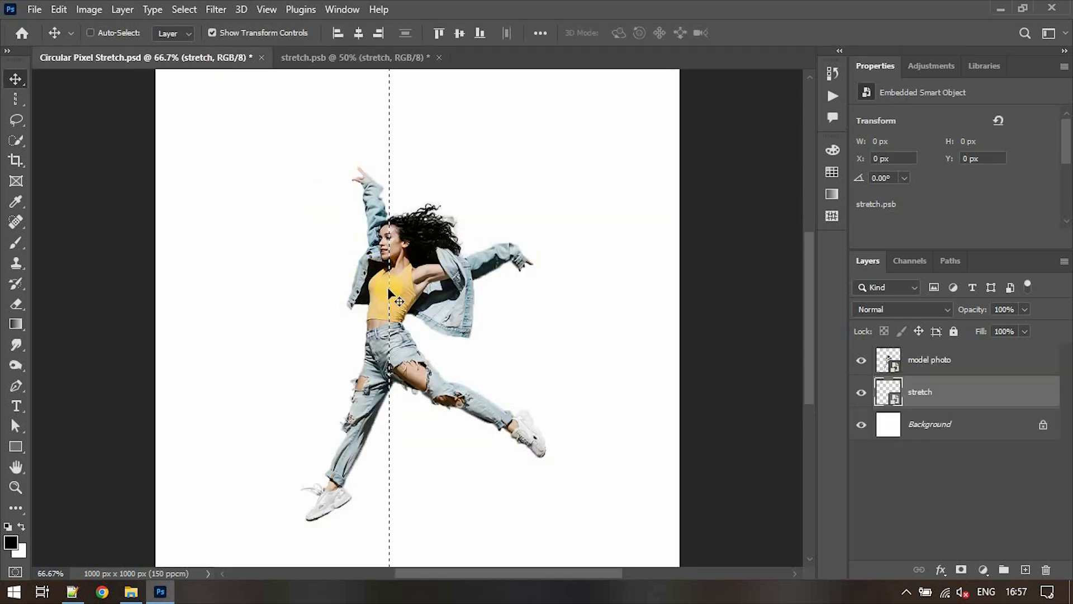
key("ctrl")
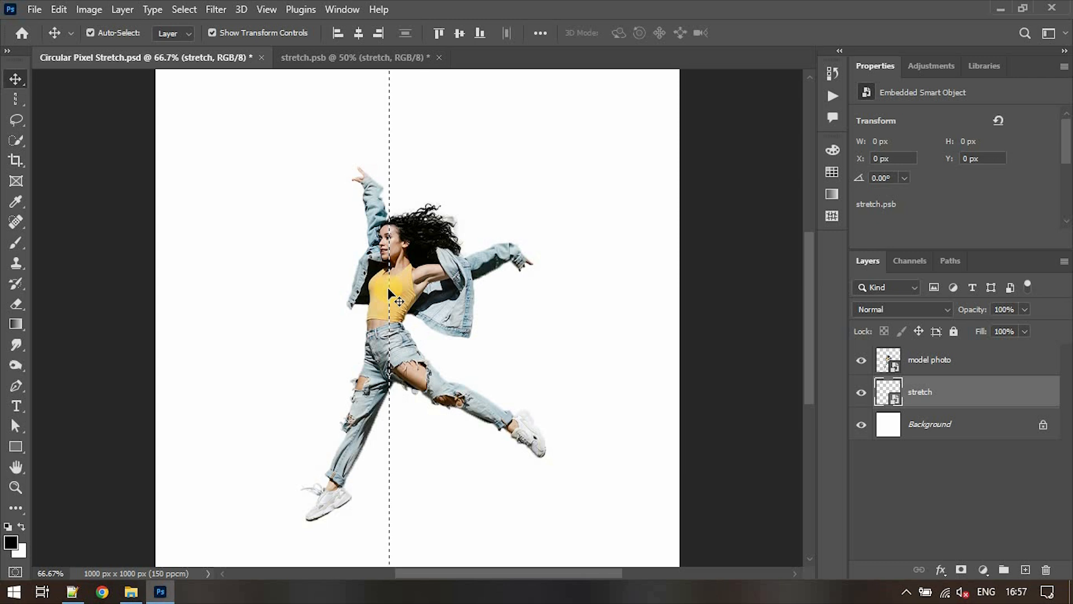
key("ctrl+plus")
key("ctrl+plus")
key("ctrl+plus")
key("ctrl+plus")
key("ctrl+plus")
key("ctrl+plus")
key("ctrl+plus")
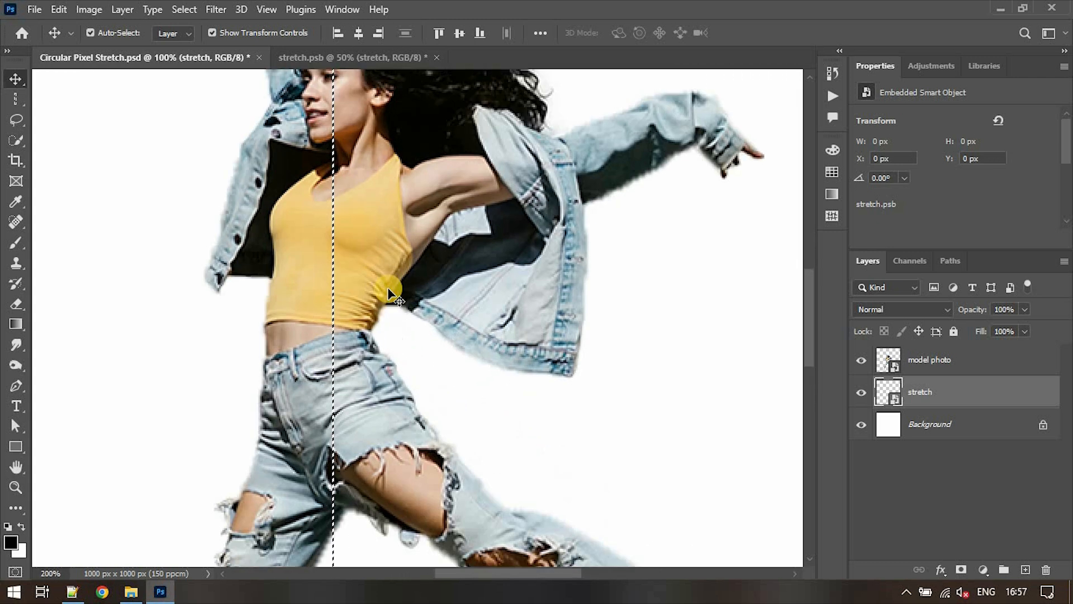
key("ctrl+plus")
key("ctrl+plus")
key("ctrl+plus")
key("ctrl+plus")
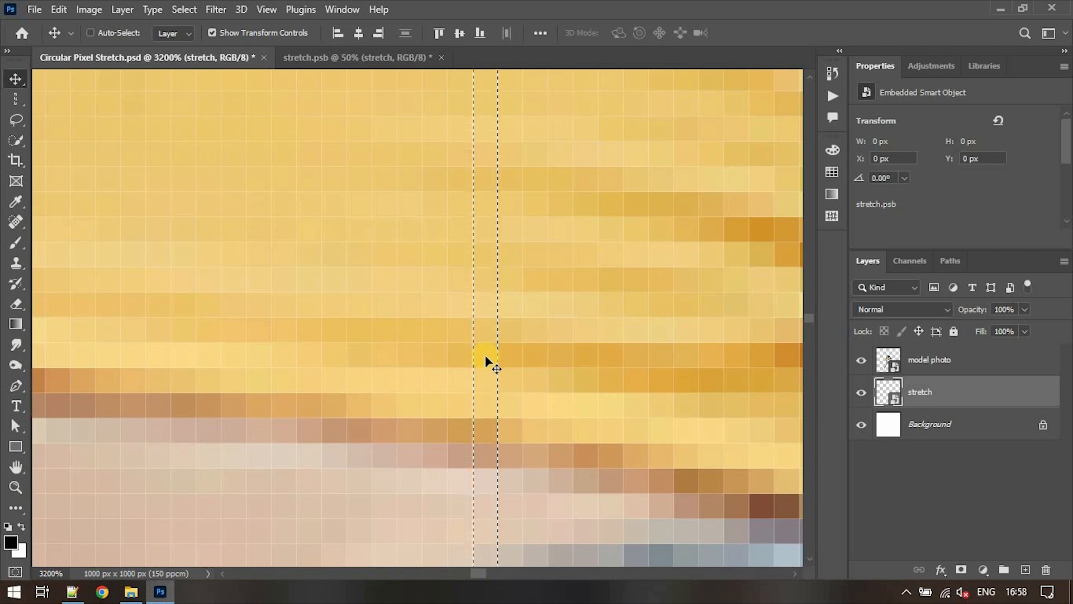
key("ctrl+minus")
key("ctrl+minus")
key("ctrl+minus")
key("ctrl+minus")
key("ctrl+minus")
key("ctrl+minus")
key("ctrl+minus")
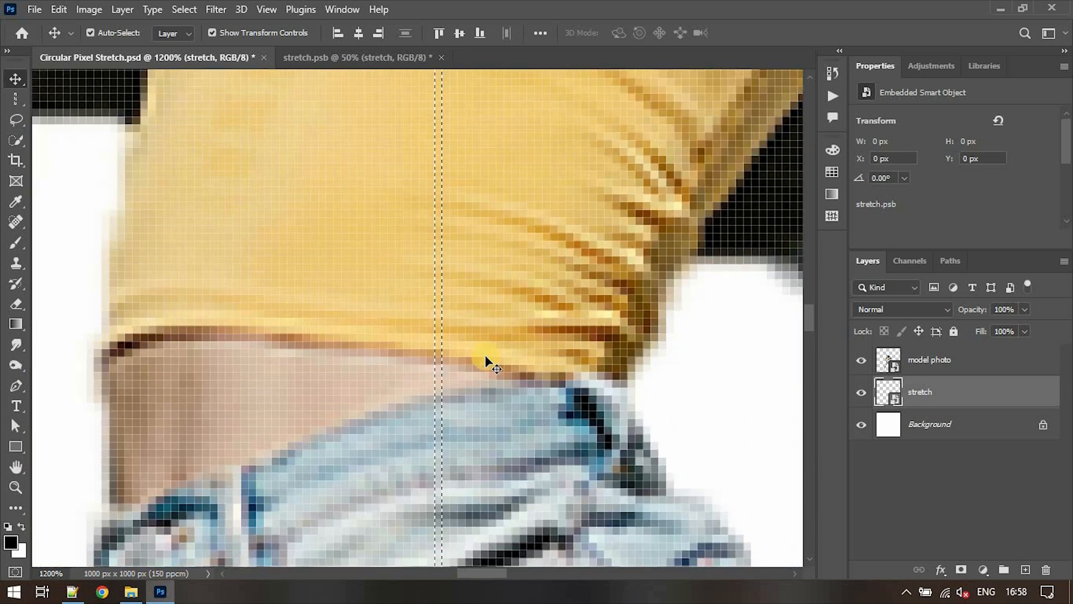
key("ctrl+minus")
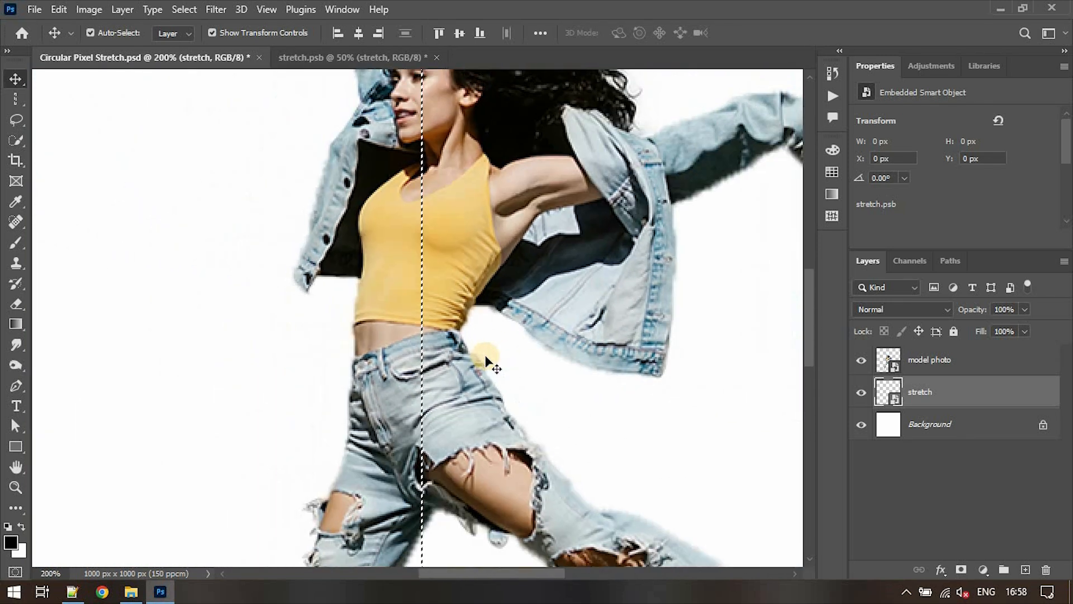
Stretch the pasted pixel column in stretch.psb across the full 1000 px canvas width and save the smart object
left_click(346, 54)
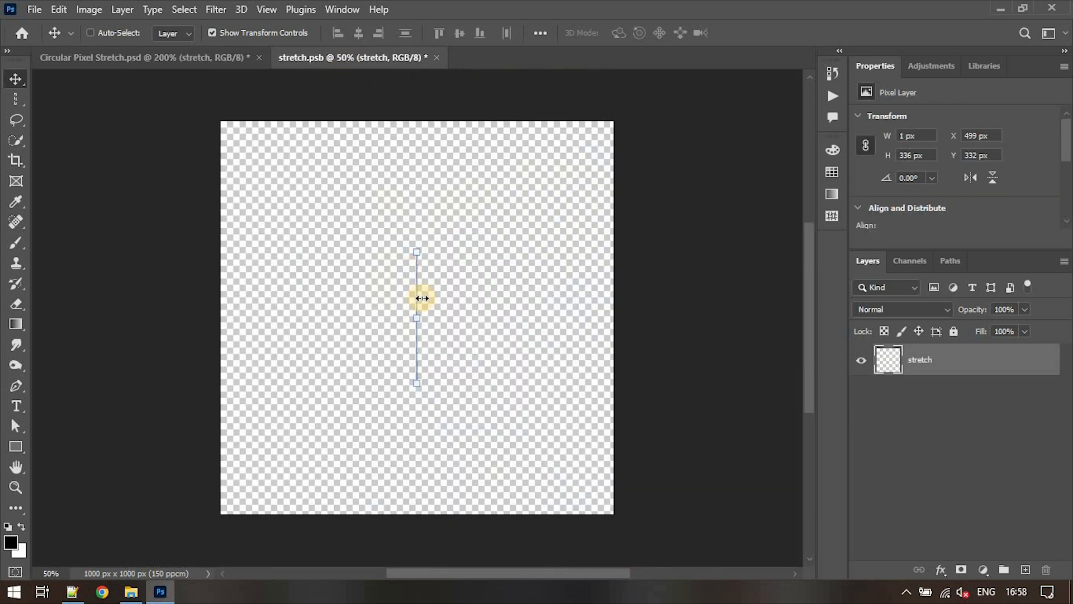
left_click_drag(416, 318, 608, 314)
left_click_drag(420, 322, 224, 338)
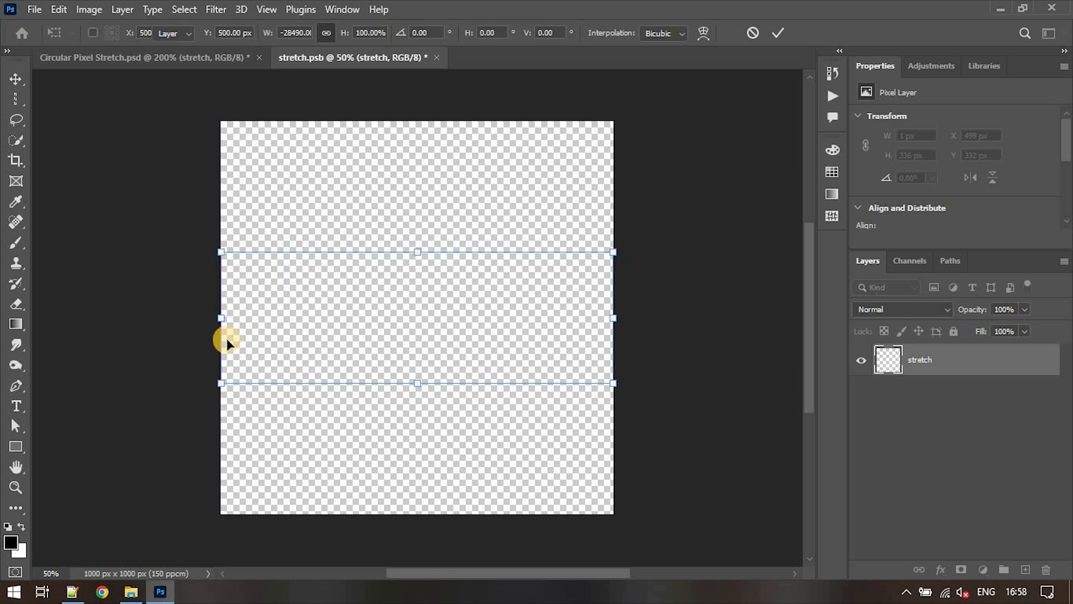
key("Return")
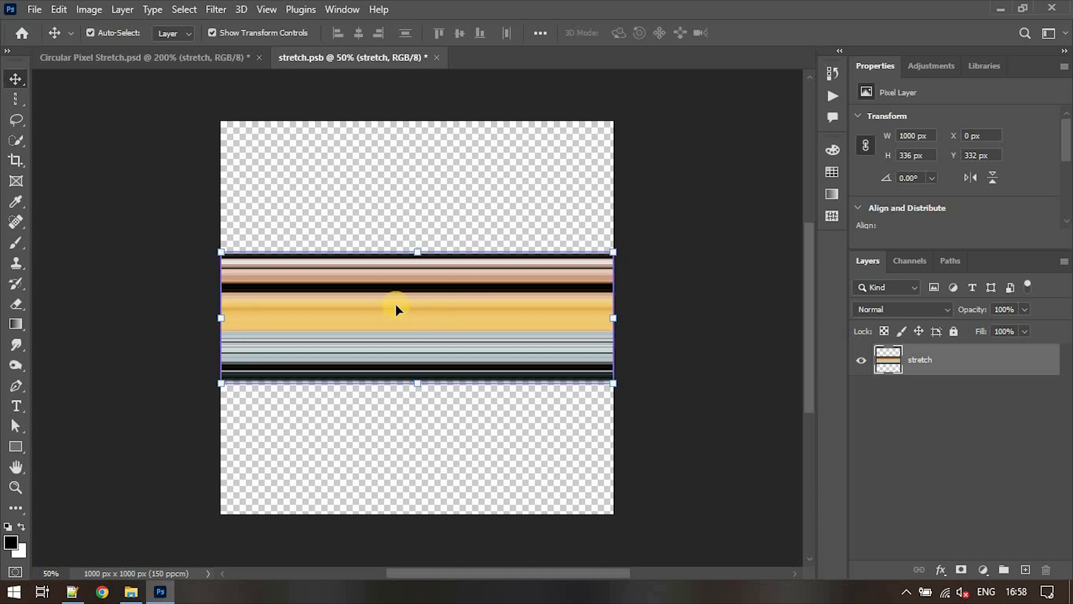
key("ctrl+s")
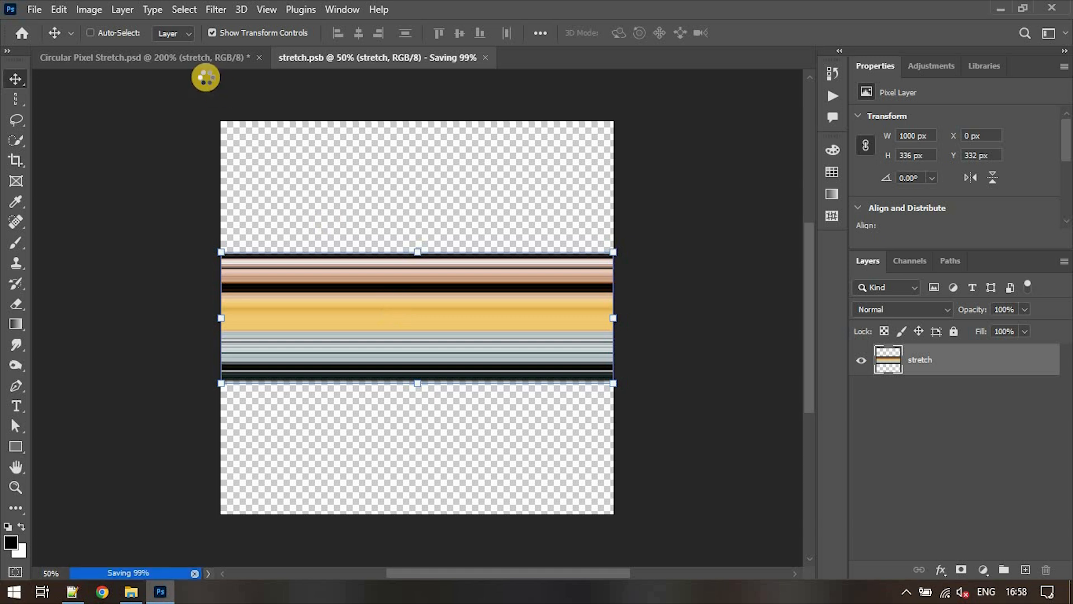
Return to the Circular Pixel Stretch.psd document and clear the column selection
left_click(183, 56)
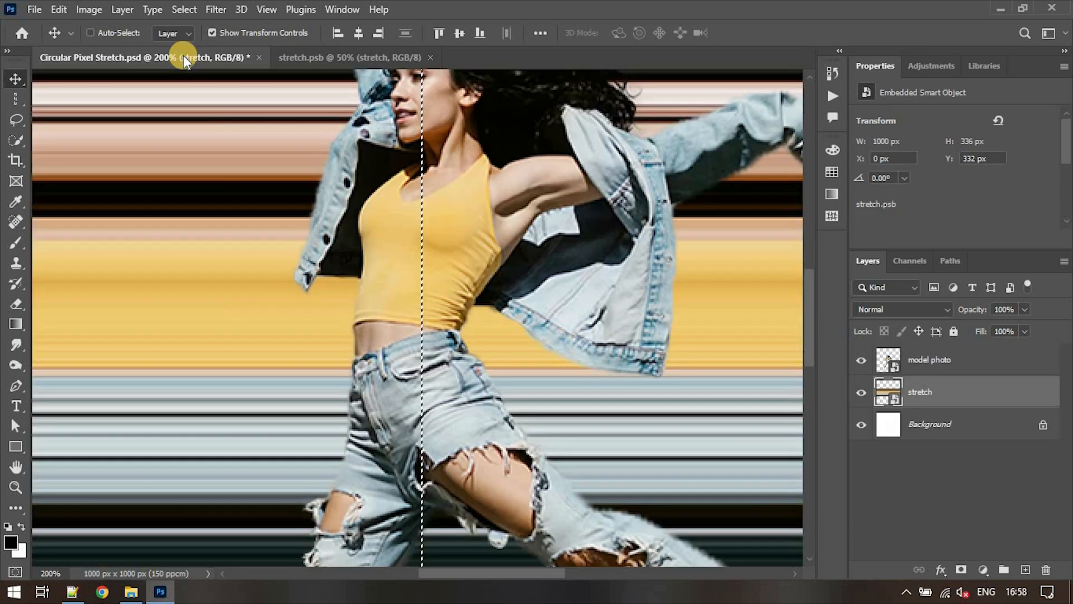
key("ctrl+minus")
key("ctrl+minus")
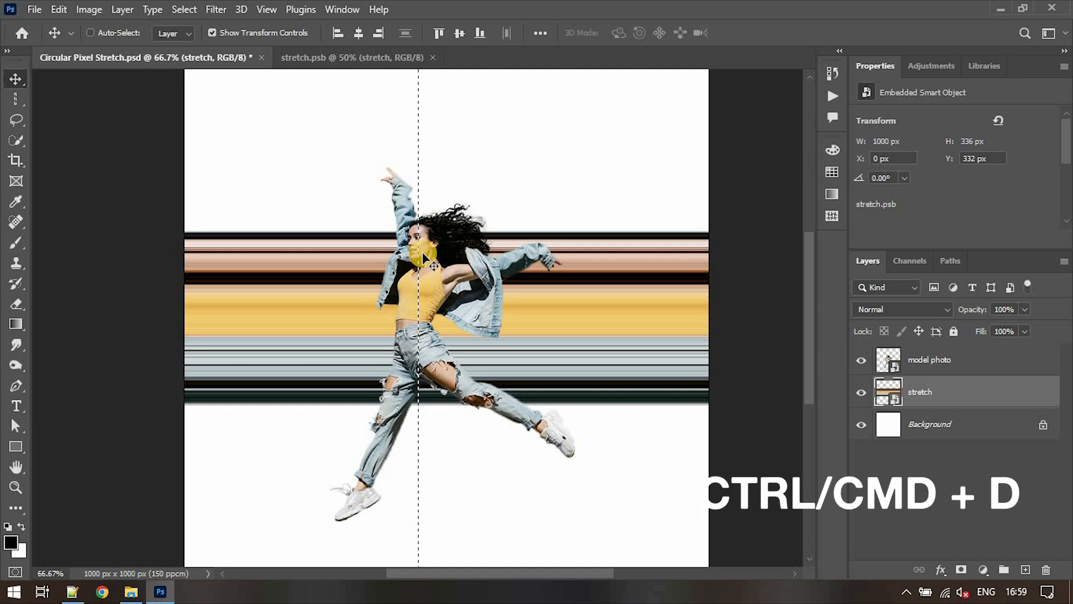
key("ctrl")
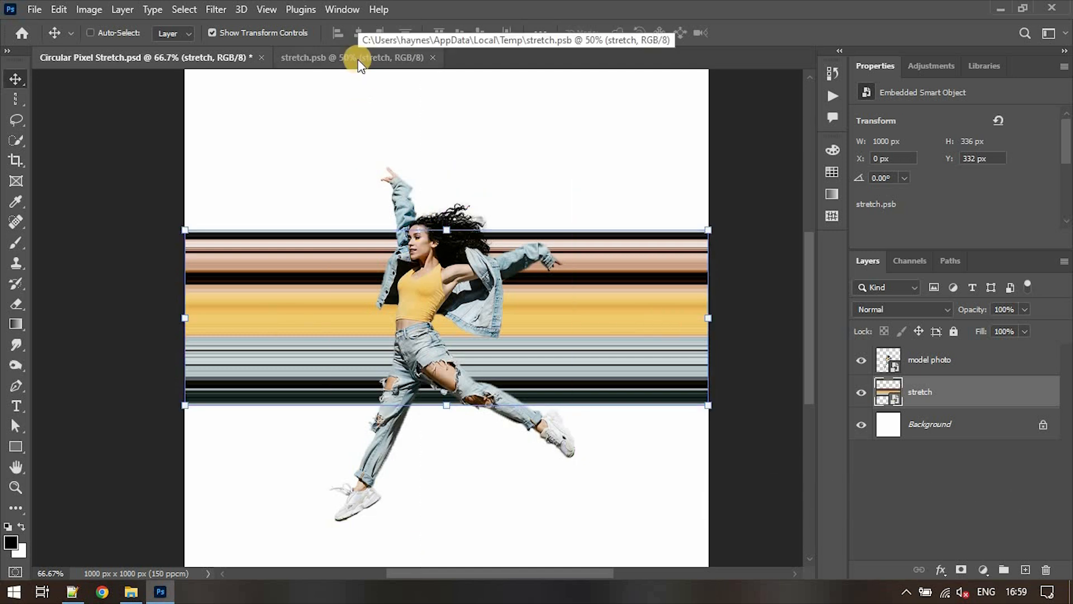
Place a new Single Column Marquee selection through the model's trailing lower leg and shoe on the model photo layer
left_click(16, 99)
left_click(357, 283)
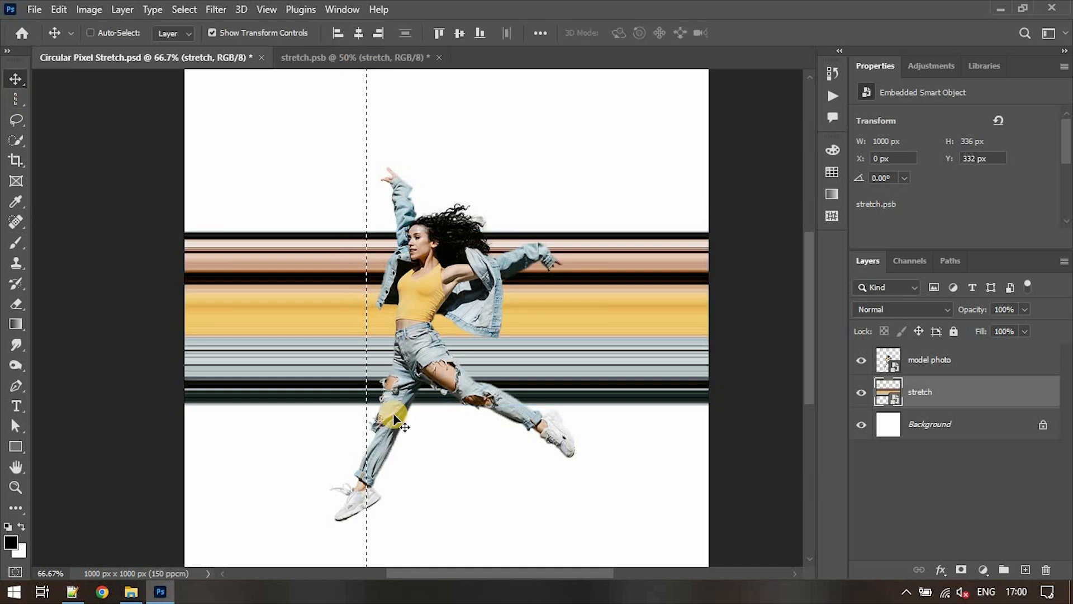
left_click(929, 362)
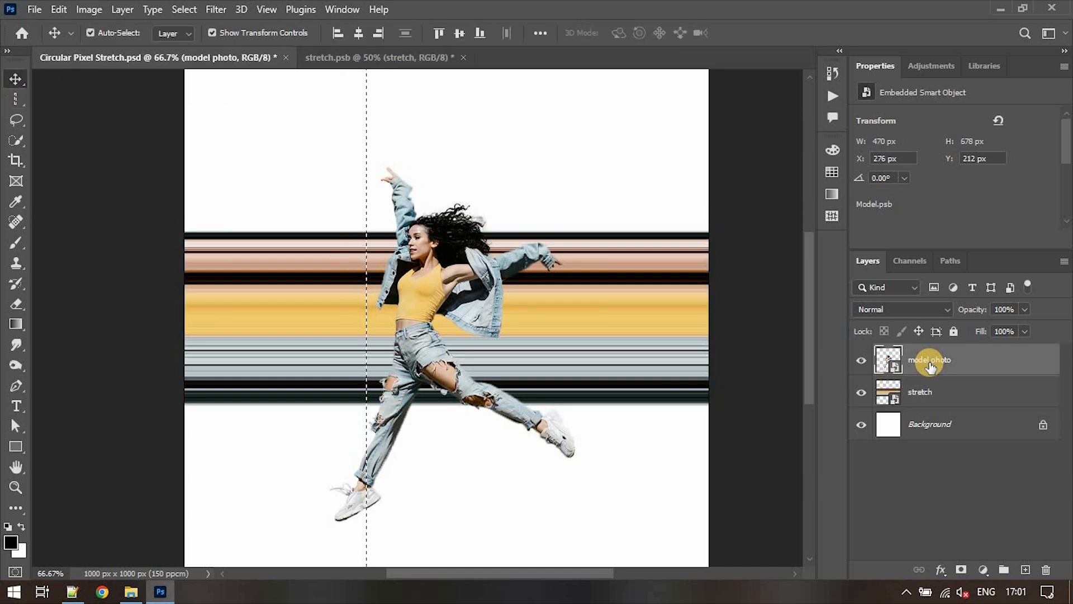
key("ctrl+d")
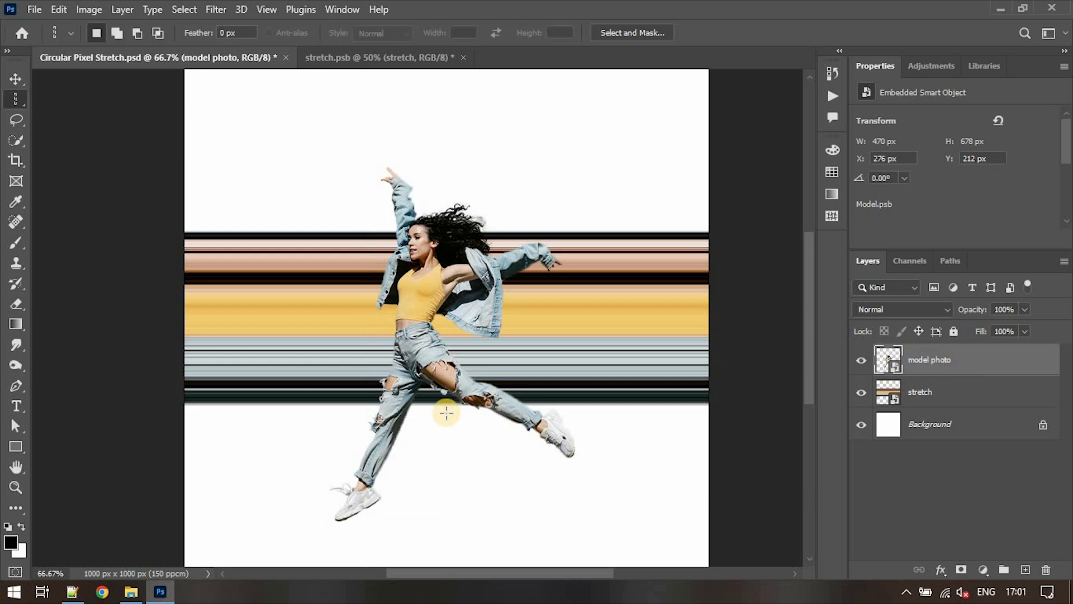
mouse_move(372, 435)
left_mouse_down()
mouse_move(392, 431)
mouse_move(361, 437)
left_mouse_up()
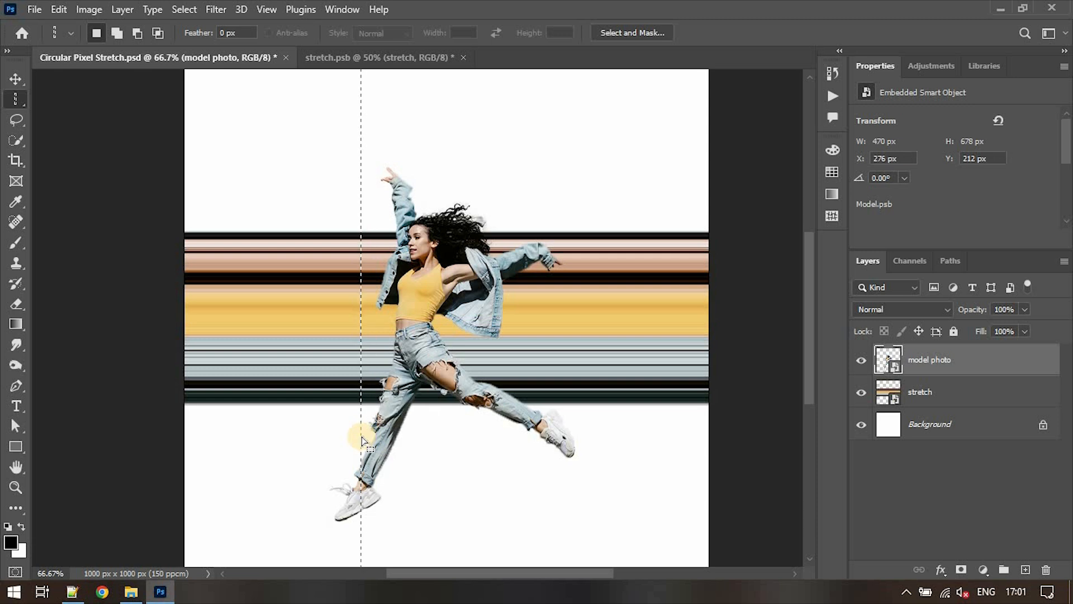
Paste the leg's pixel column into stretch.psb as a separate layer and stretch it across the full 1000 px canvas width
left_click(340, 56)
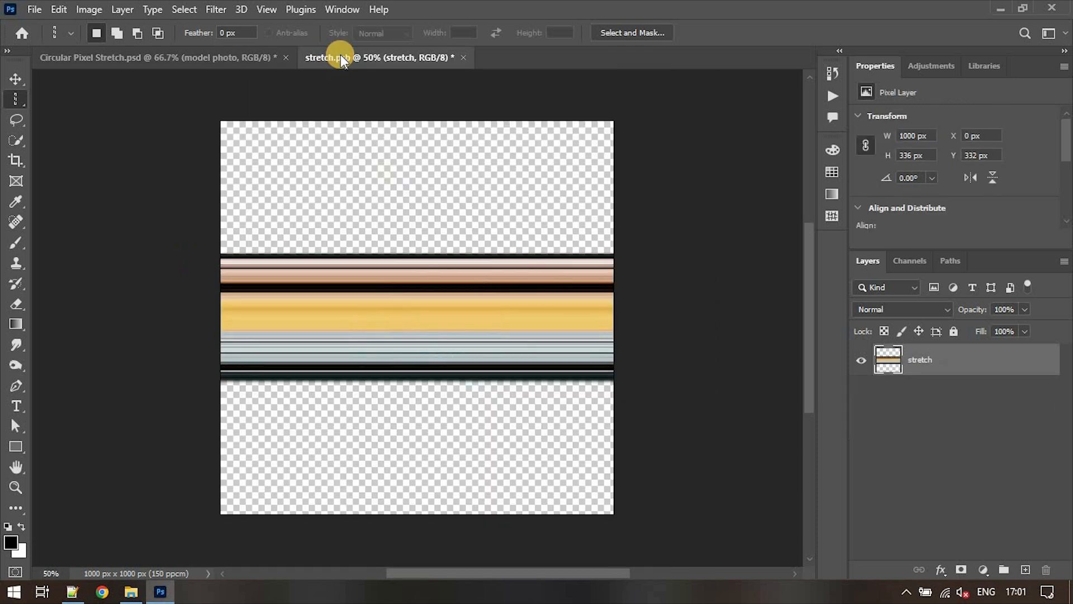
left_click_drag(420, 370, 418, 370)
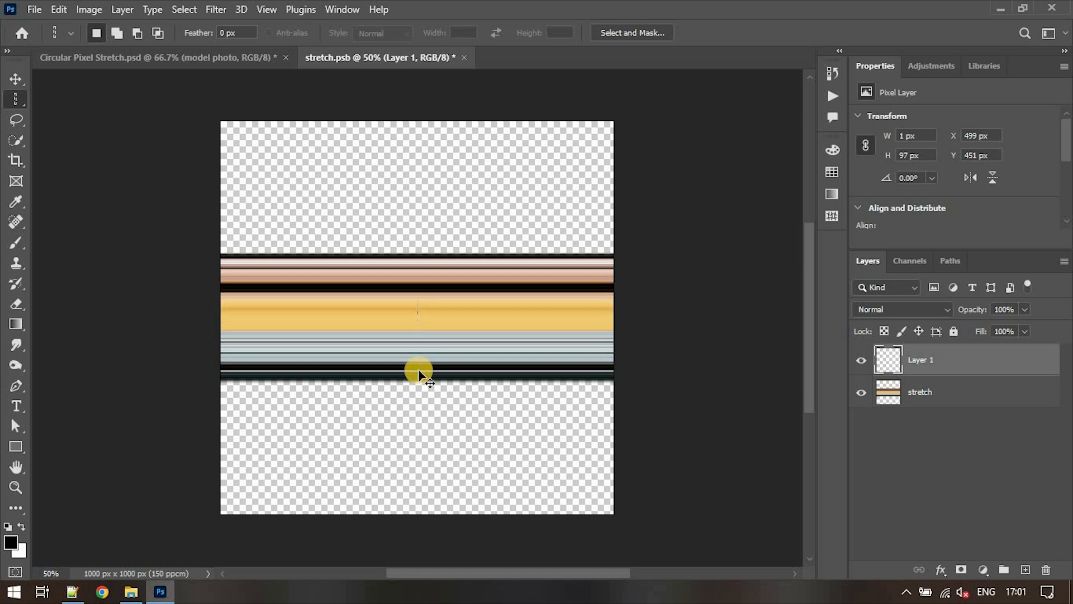
key("v")
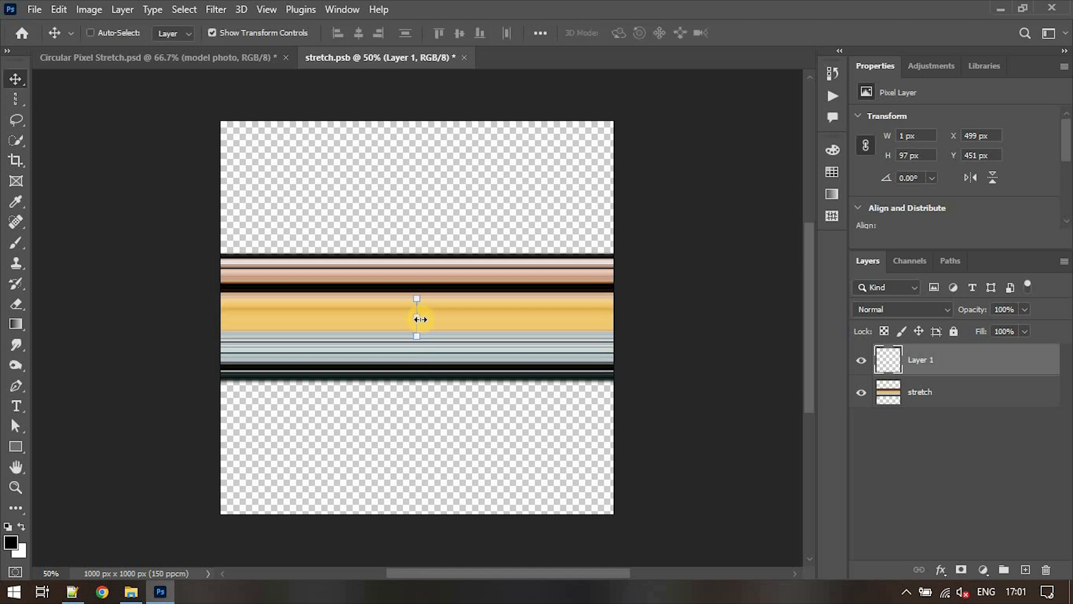
left_click_drag(420, 319, 614, 317)
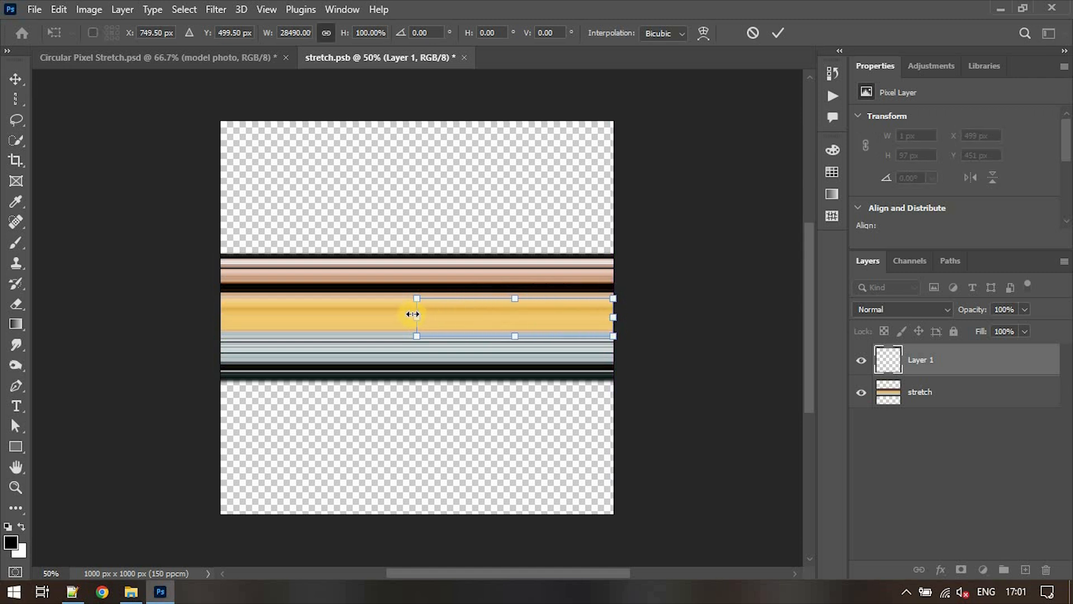
left_click_drag(414, 314, 217, 322)
key("Return")
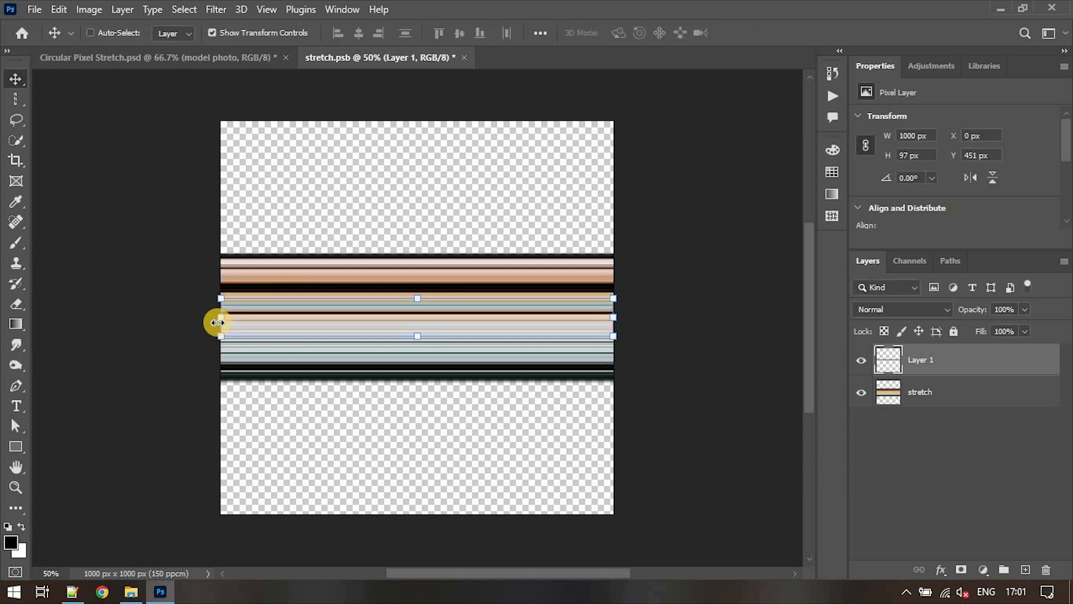
Move the pasted leg strip down to the lower edge of the main stripes and rename its layer "stretch 2"
left_click_drag(455, 319, 457, 411)
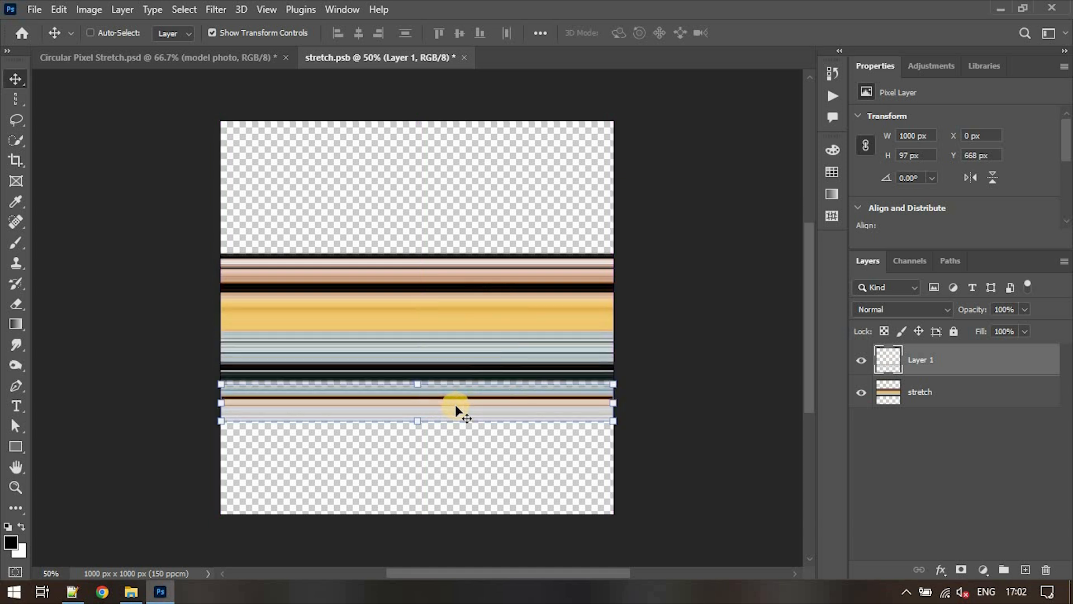
left_click_drag(472, 401, 472, 396)
type("stretch 2")
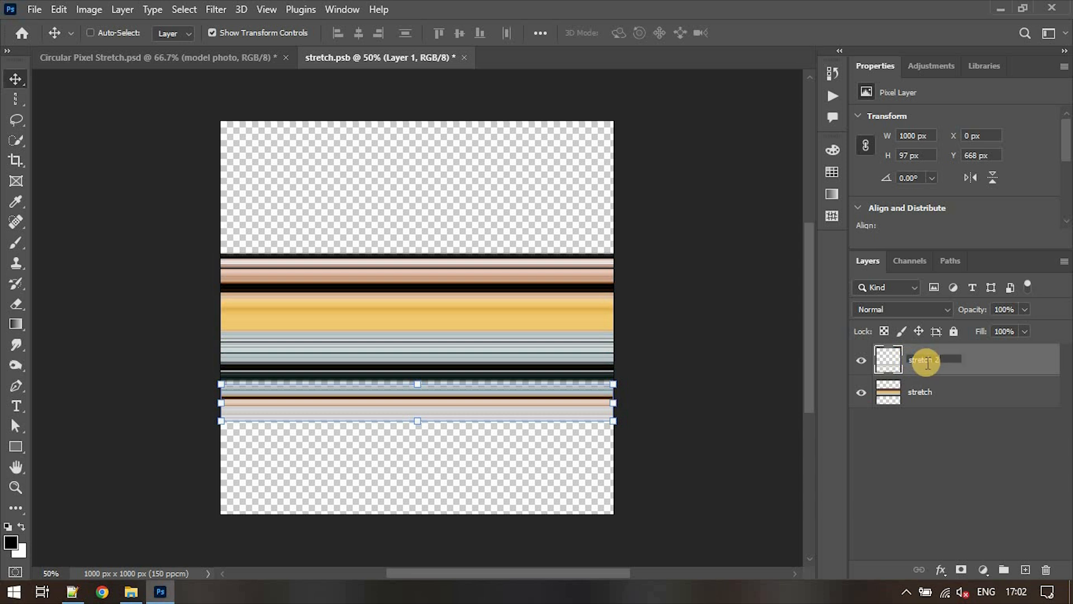
key("Return")
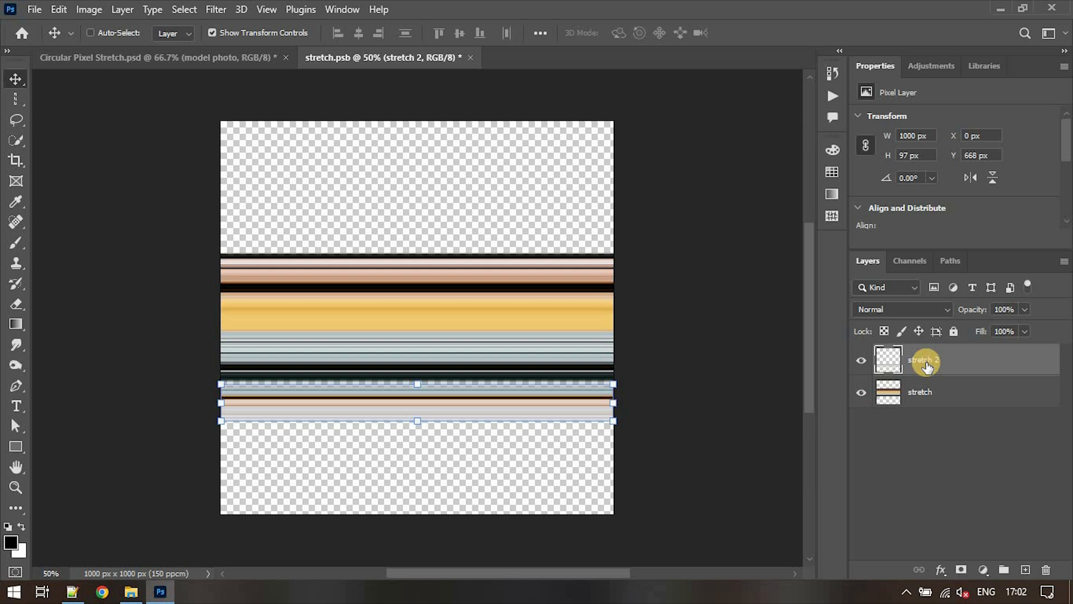
Place the stretch 2 layer beneath the stretch layer and merge the two into one layer
left_click_drag(925, 364, 934, 410)
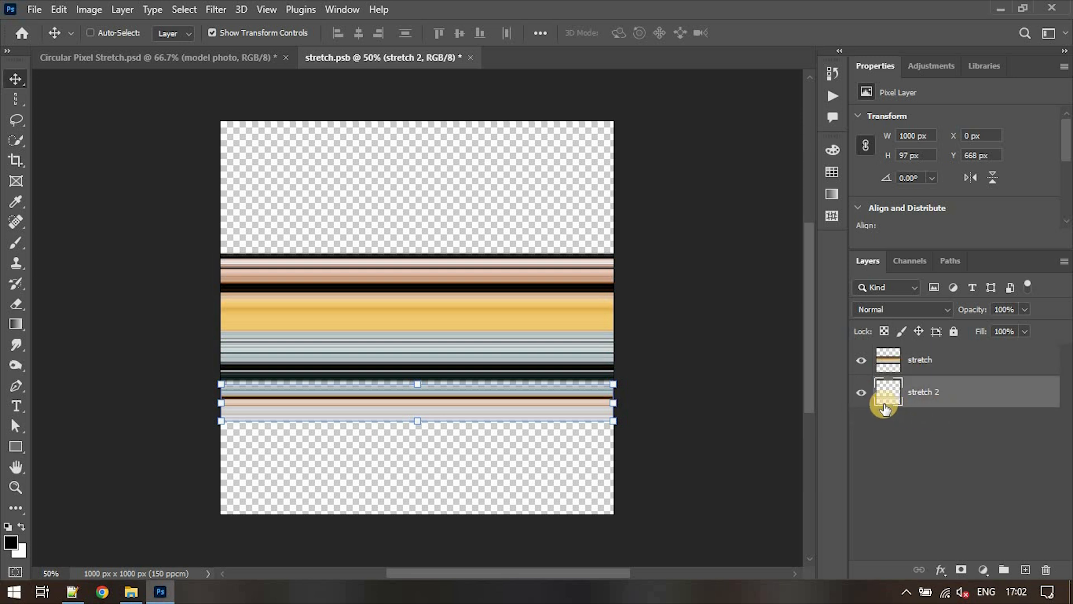
key("ctrl")
left_click(938, 363, "ctrl")
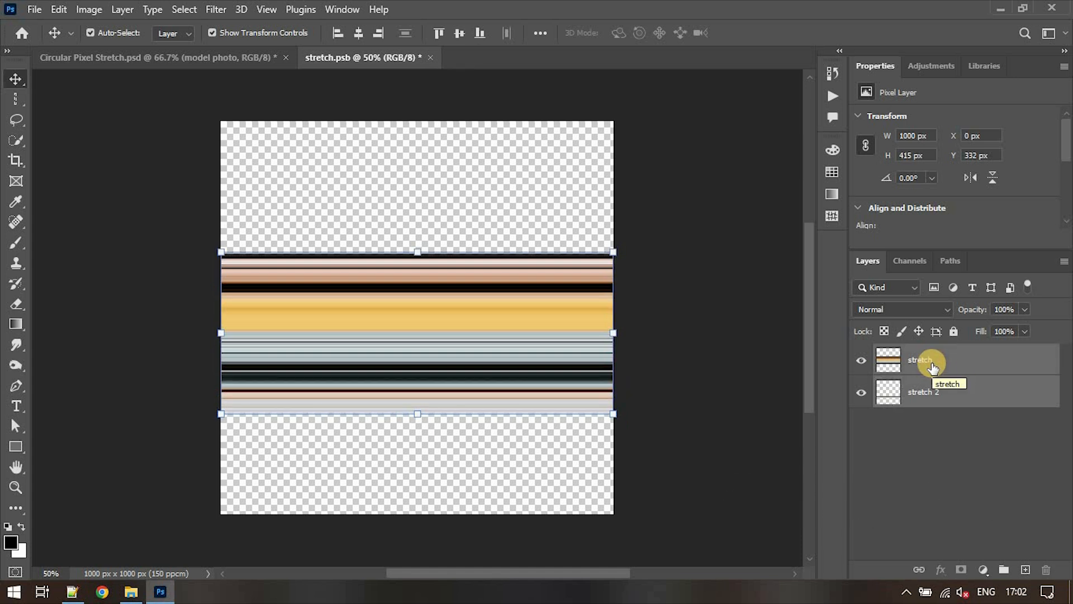
key("ctrl+e")
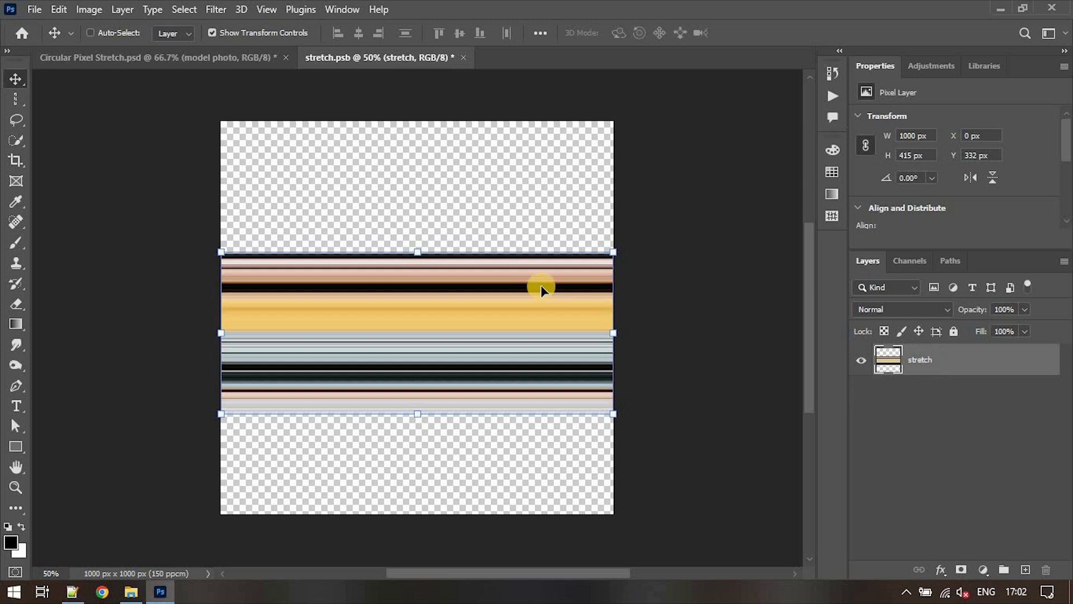
Save the merged stripes in stretch.psb and close it, returning to Circular Pixel Stretch.psd
key("ctrl+s")
left_click(127, 58)
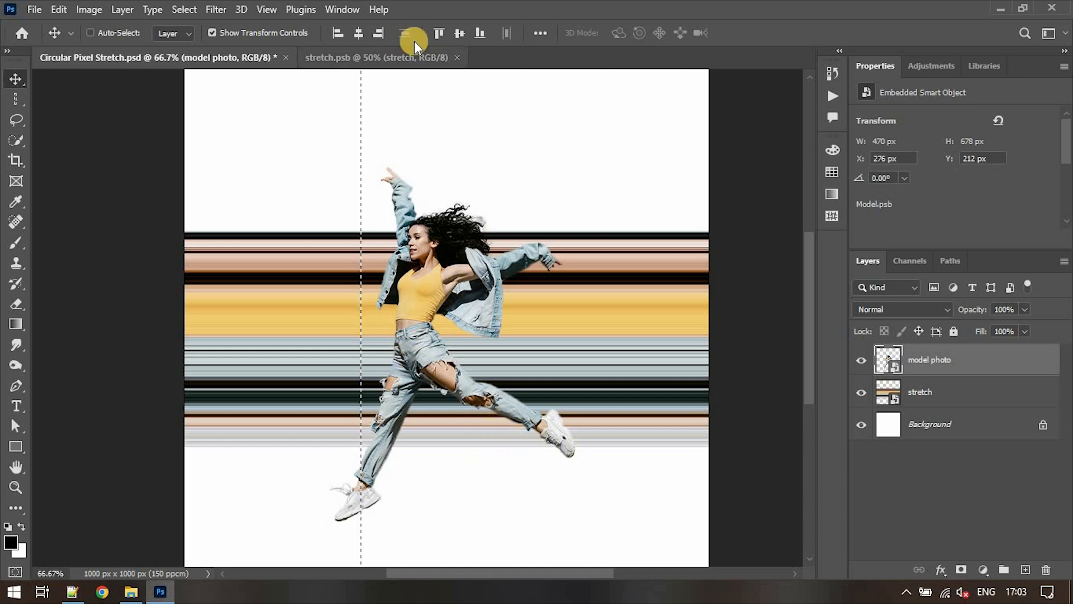
left_click(458, 58)
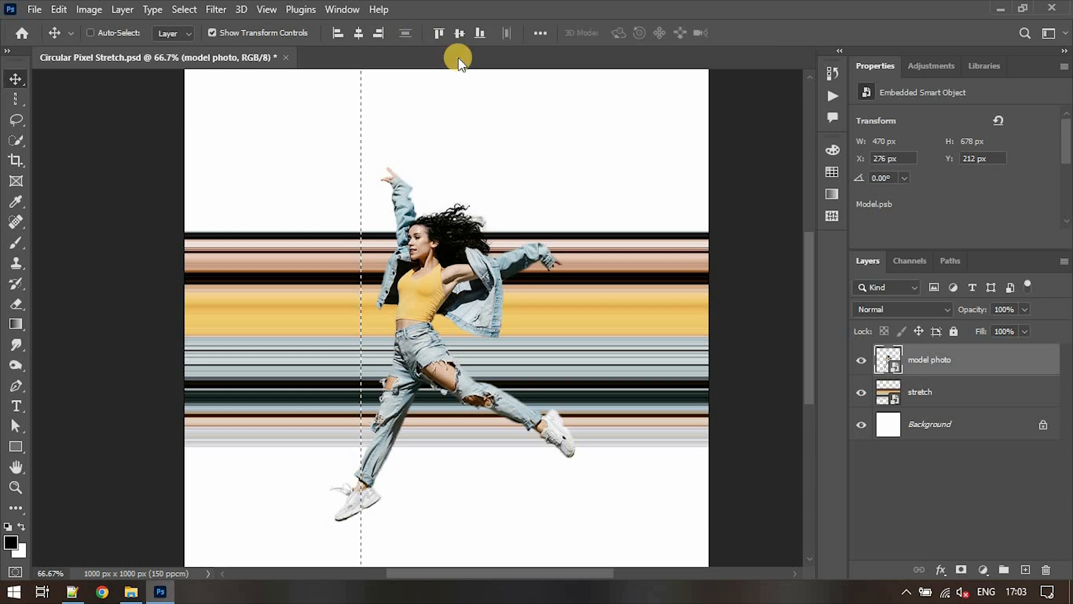
Clear the column selection and apply the Polar Coordinates filter with Rectangular to Polar to the stretch smart object
left_click(937, 395)
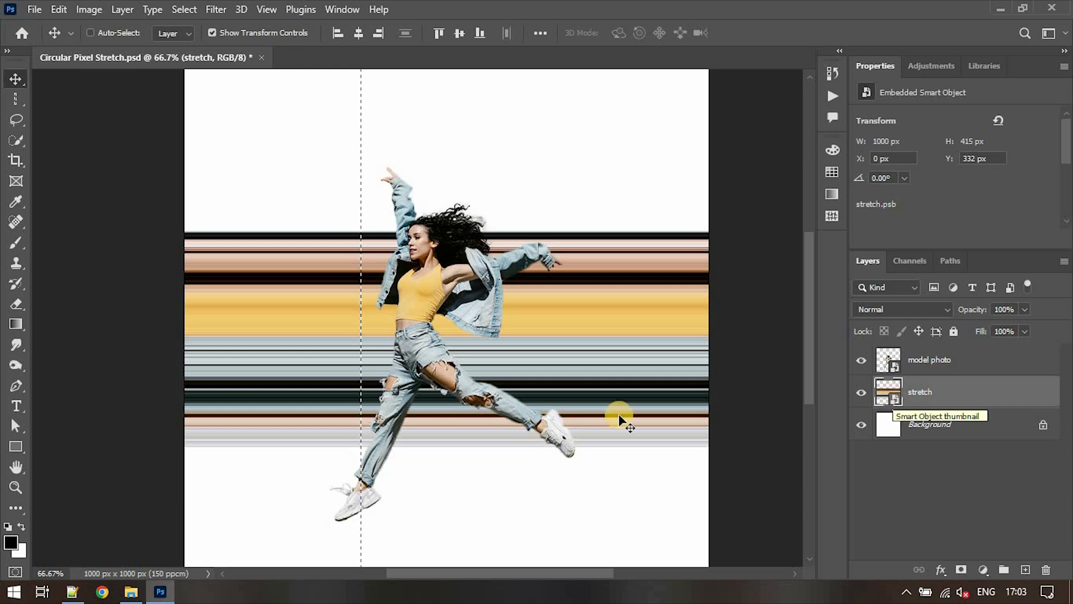
key("ctrl")
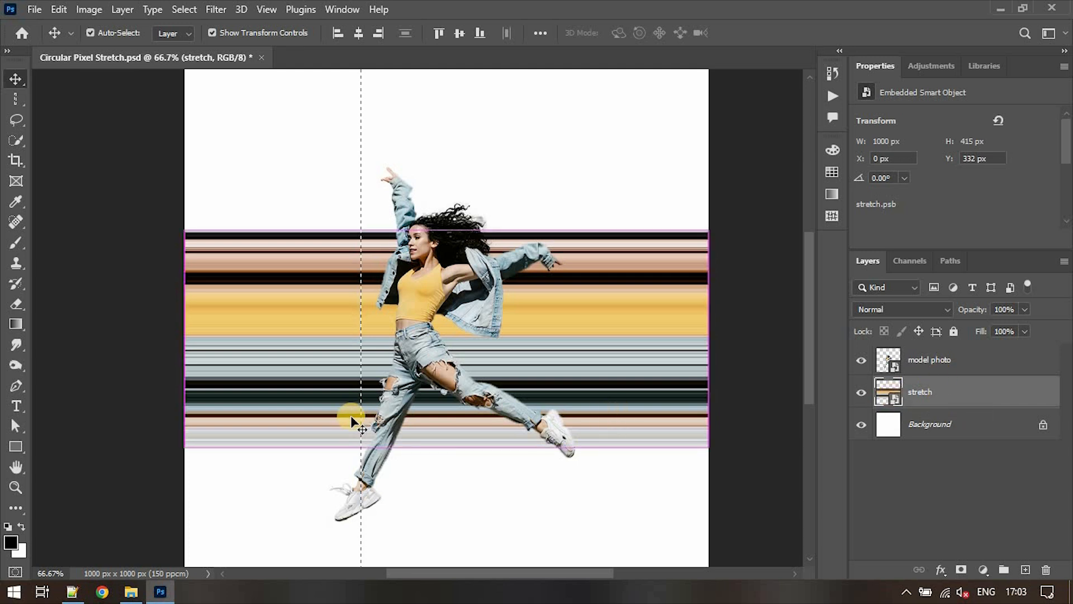
key("ctrl+d")
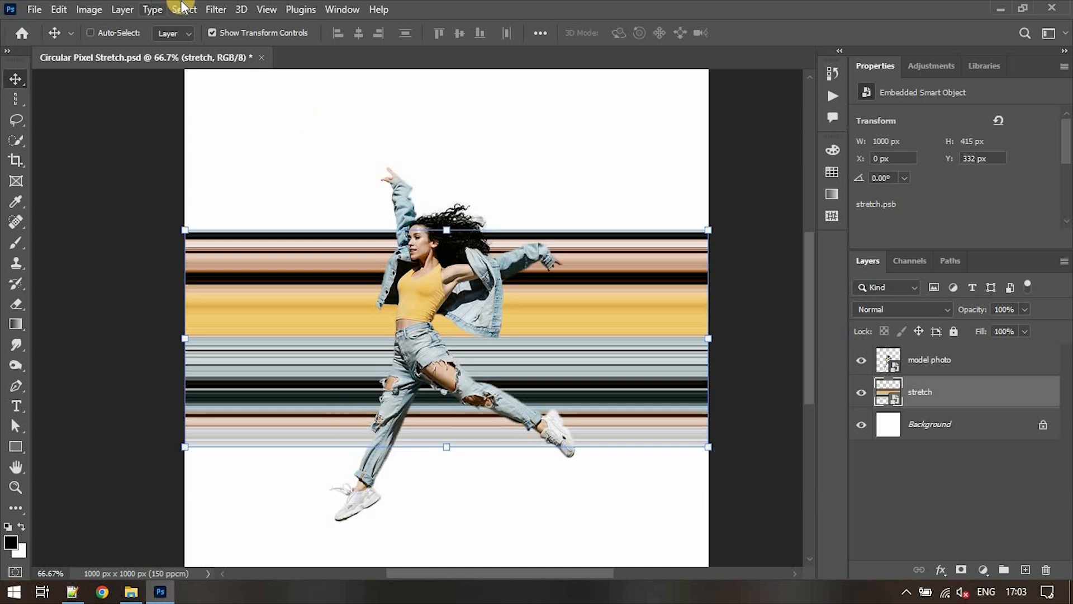
left_click(216, 9)
mouse_move(290, 241)
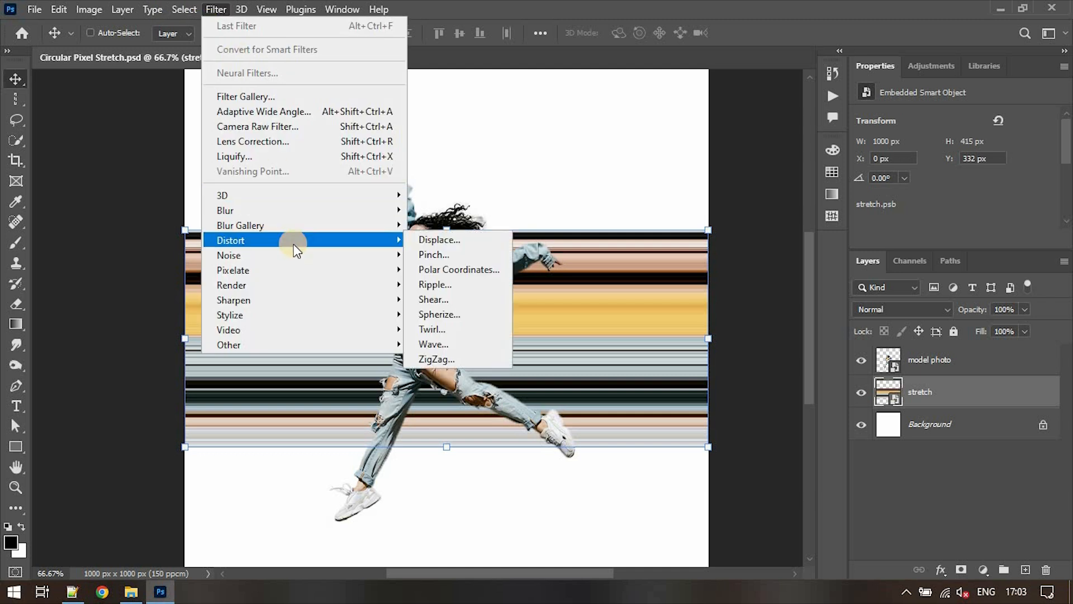
left_click(426, 270)
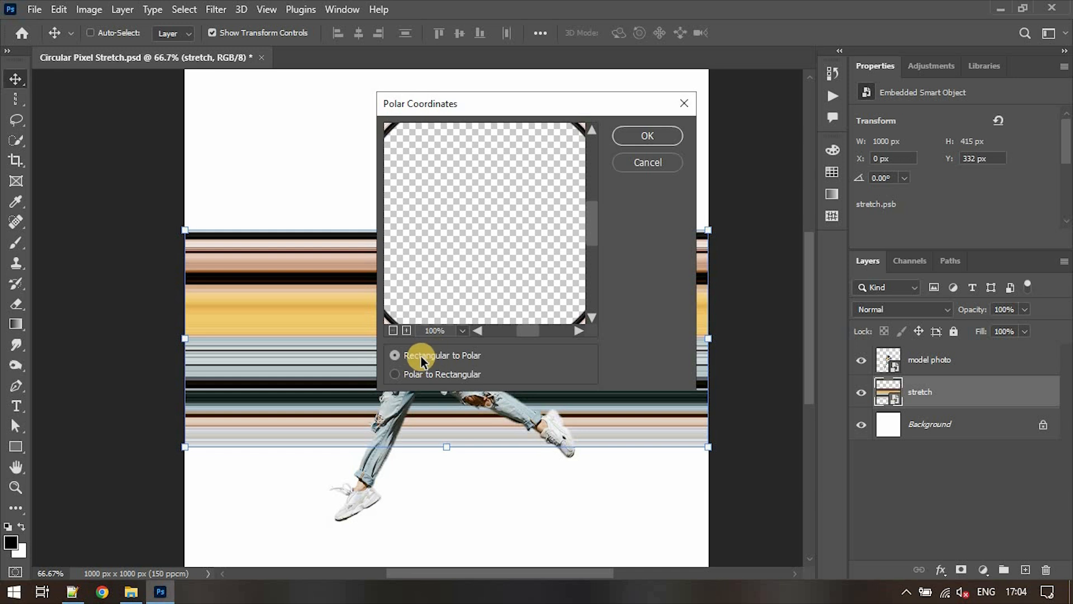
left_click(393, 331)
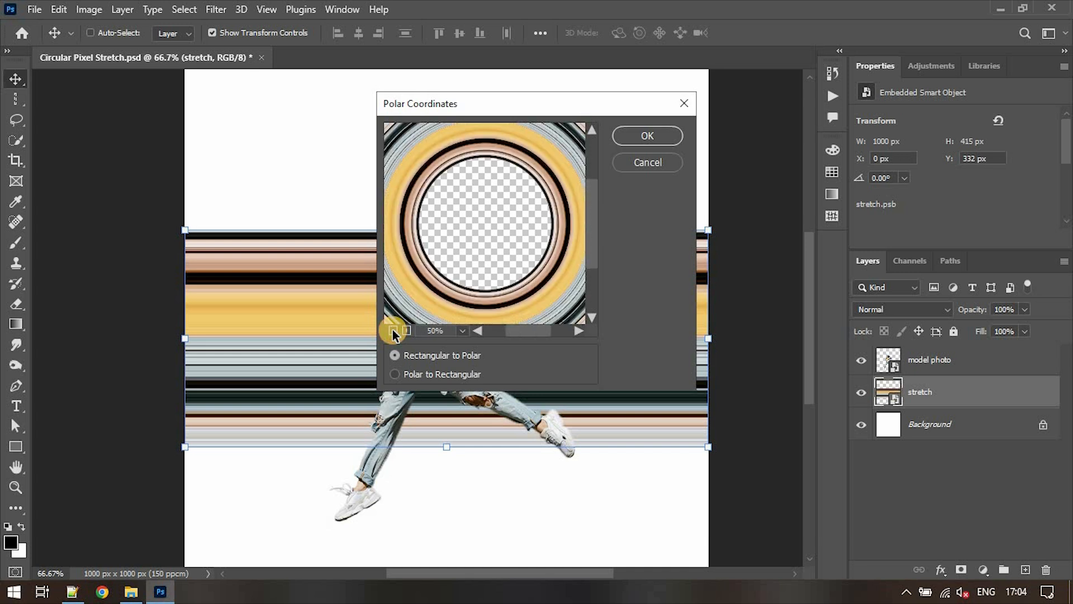
left_click(393, 331)
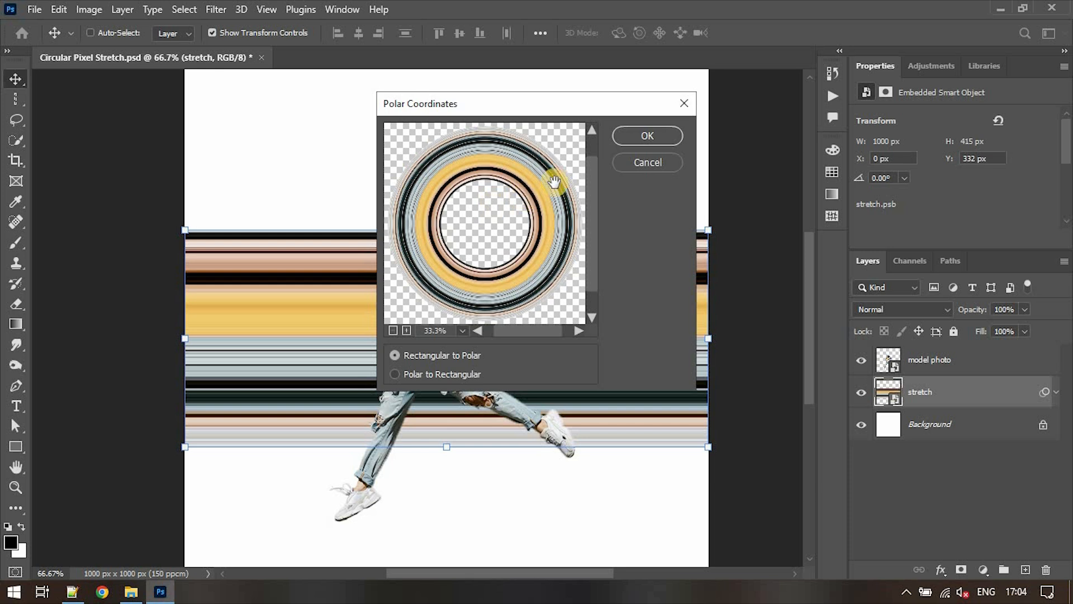
left_click(648, 135)
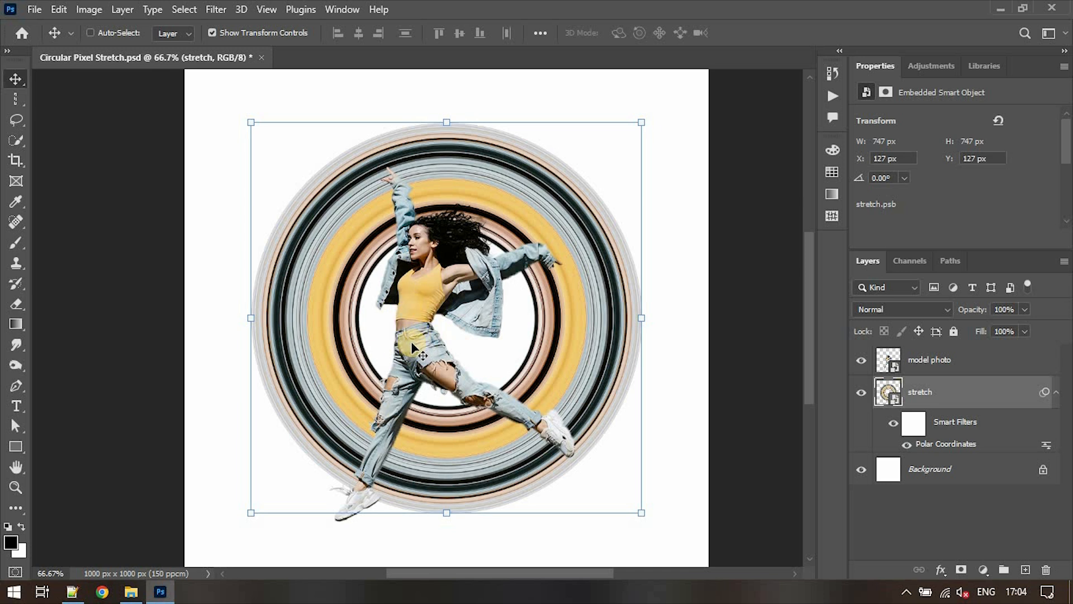
Reopen stretch.psb, extend the stripes upward to about 597 px high, and save to update the rings in the main document
double_click(888, 391)
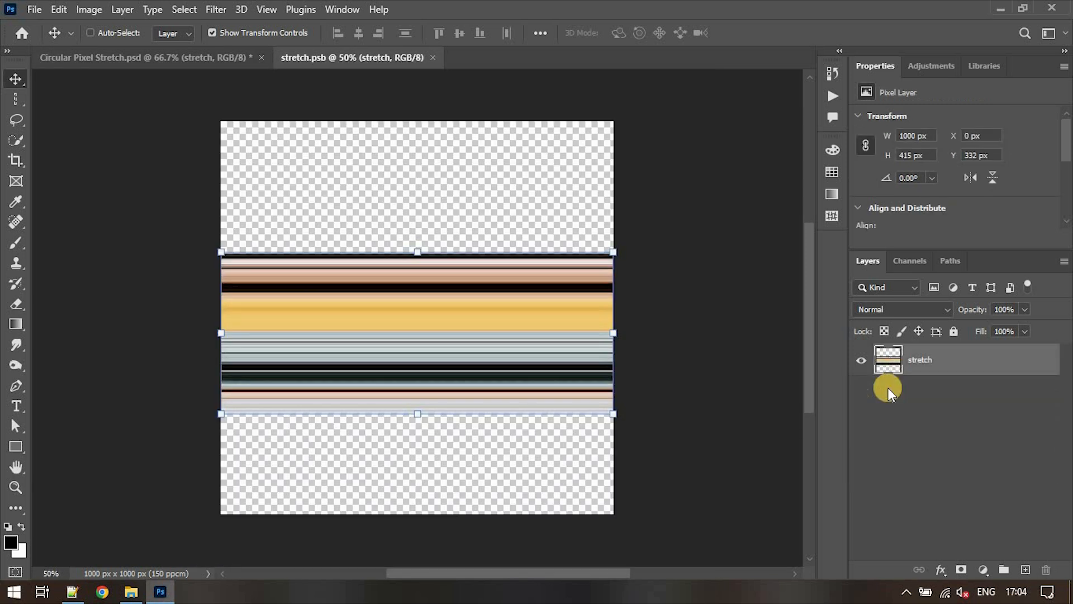
left_click(173, 59)
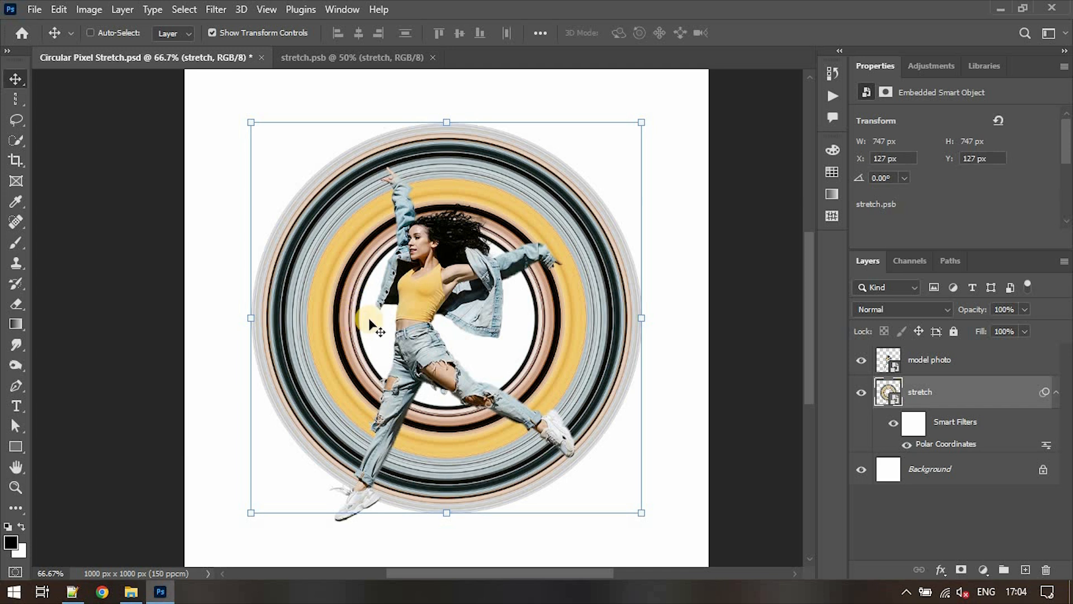
left_click(352, 59)
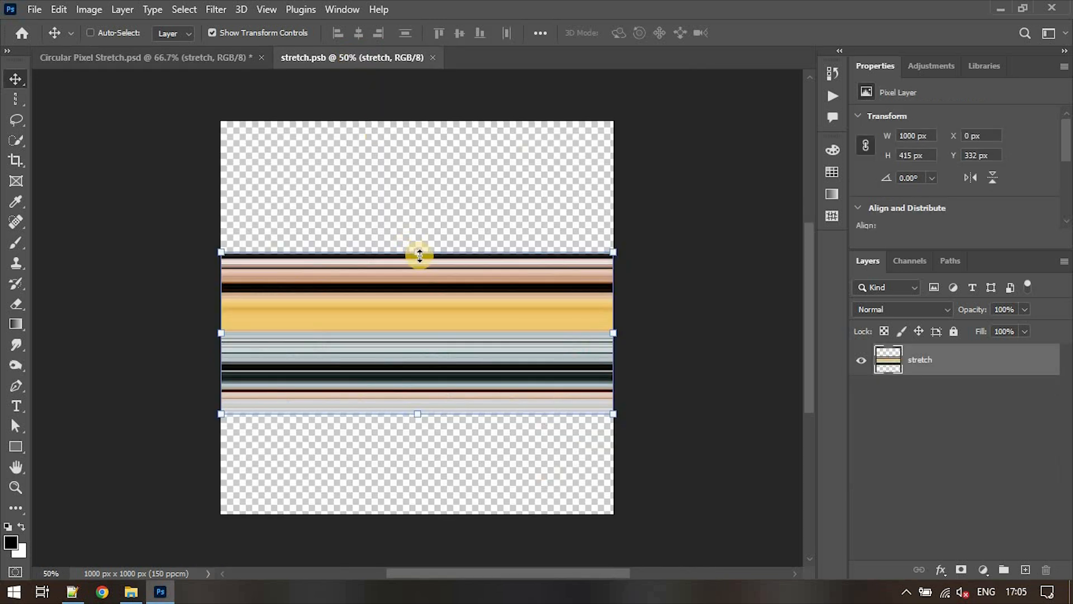
left_click_drag(418, 253, 419, 180)
key("Return")
key("ctrl+s")
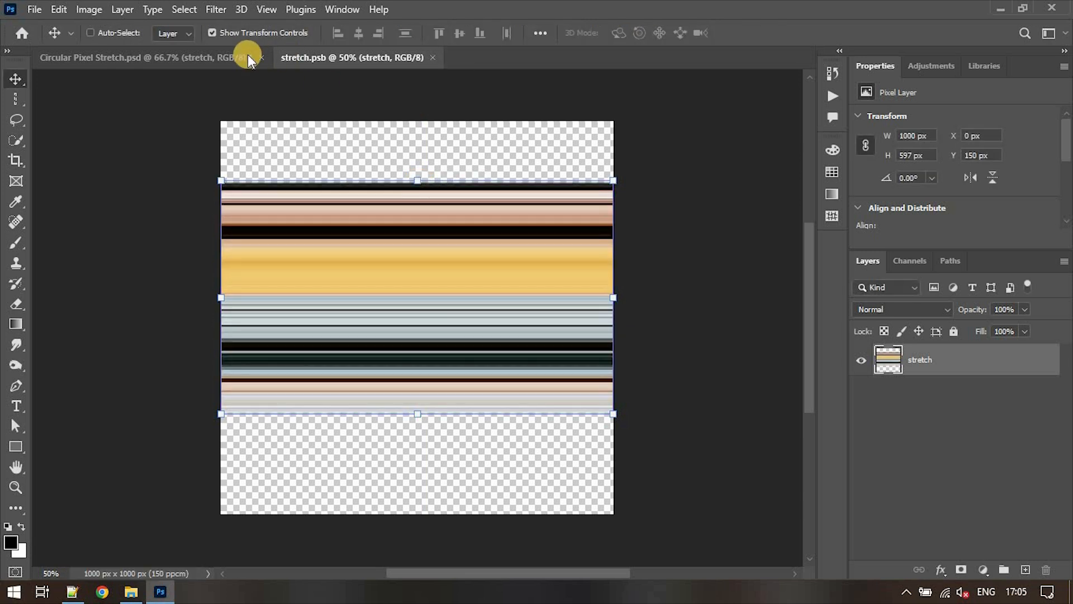
left_click(207, 57)
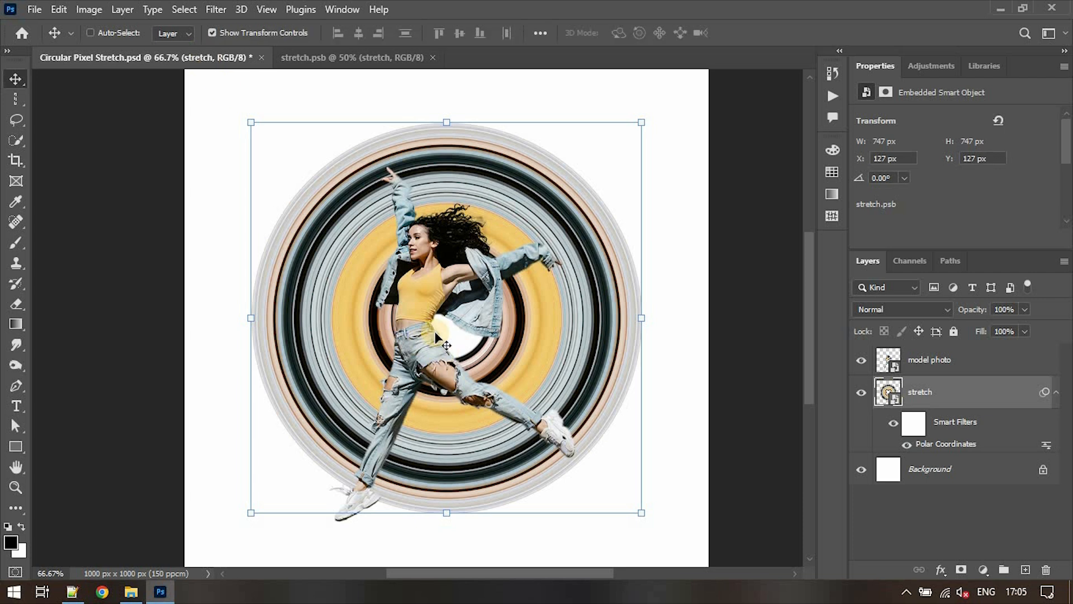
Extend the stripes in stretch.psb further upward to about 679 px high and save to update the circular effect
left_click(354, 57)
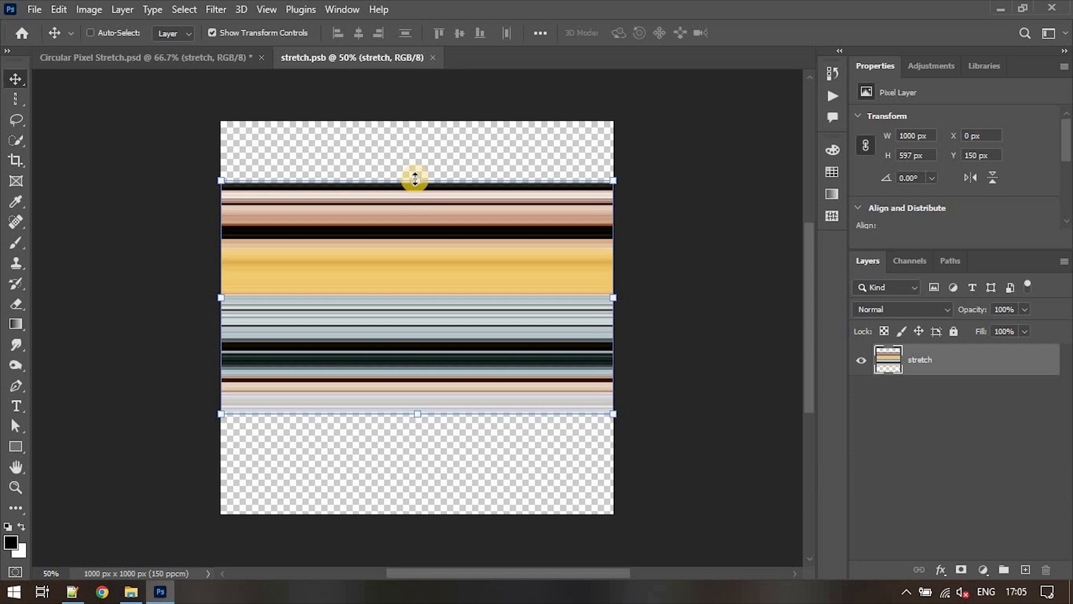
left_click_drag(419, 180, 419, 147)
key("ctrl+z")
key("Return")
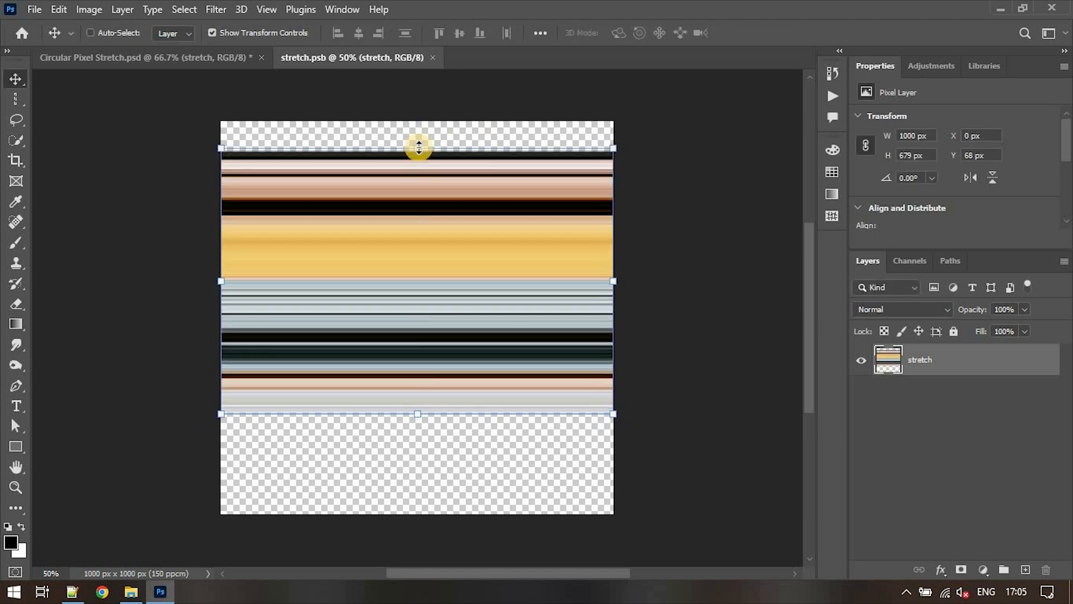
key("ctrl+s")
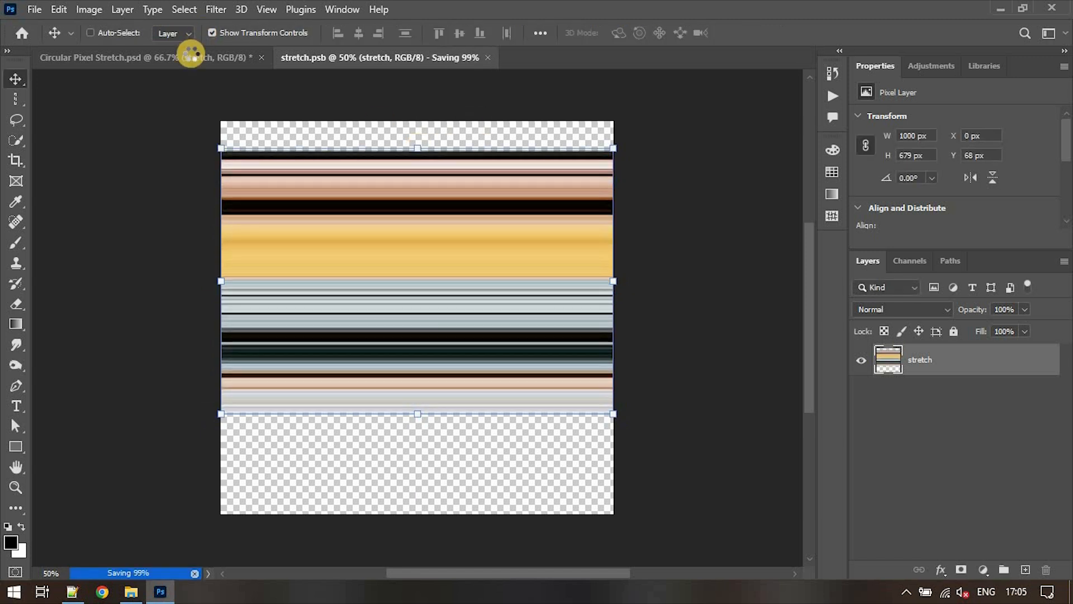
left_click(190, 54)
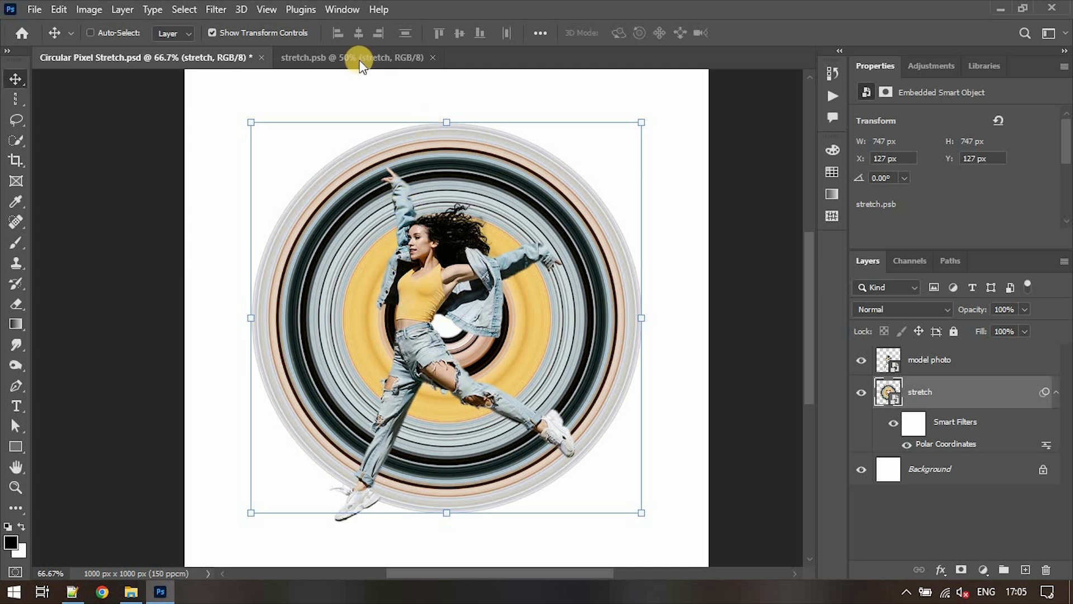
Flip the stripes in stretch.psb vertically, save, and check the reversed ring order in the main document
left_click(324, 55)
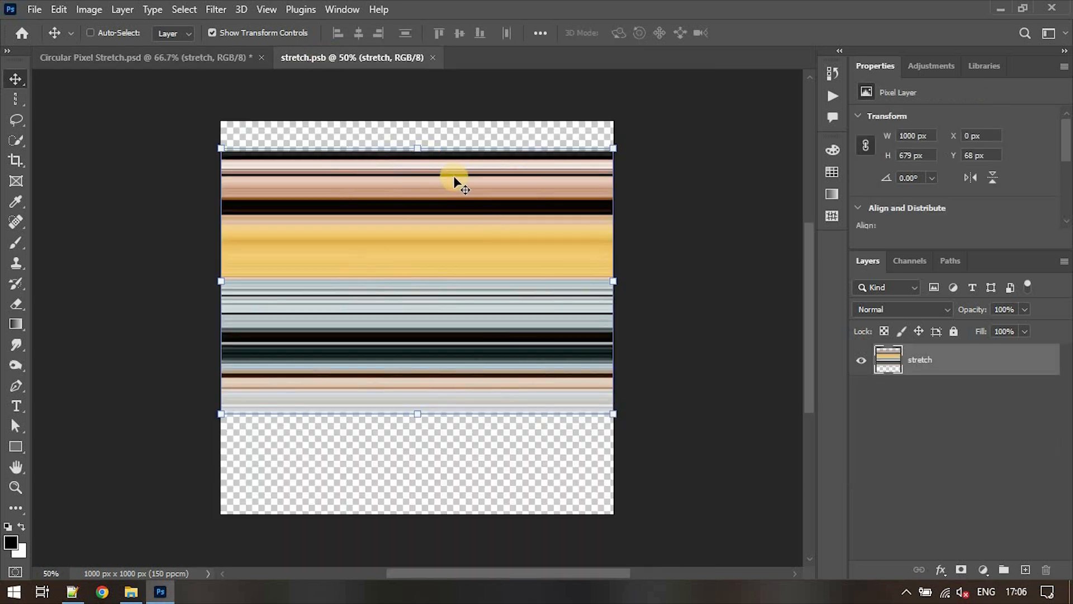
left_click(420, 150)
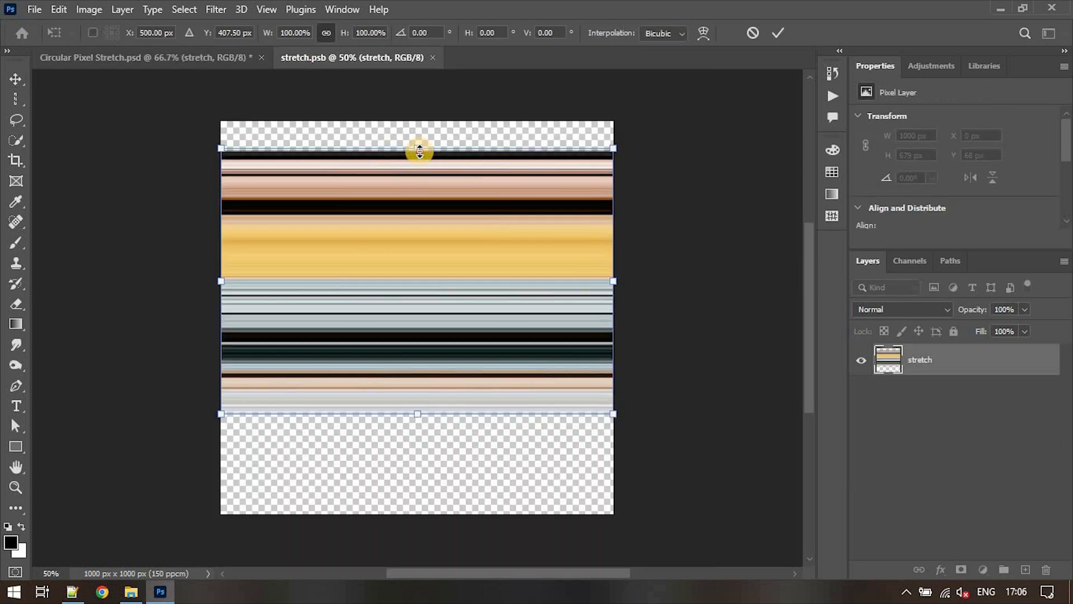
right_click(420, 150)
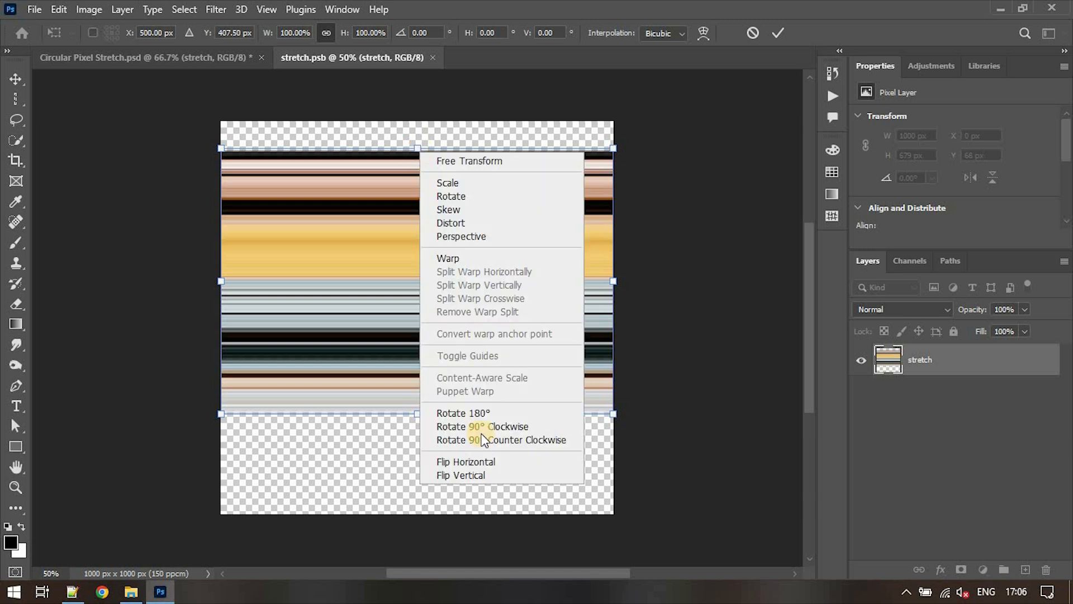
left_click(484, 472)
key("ctrl+s")
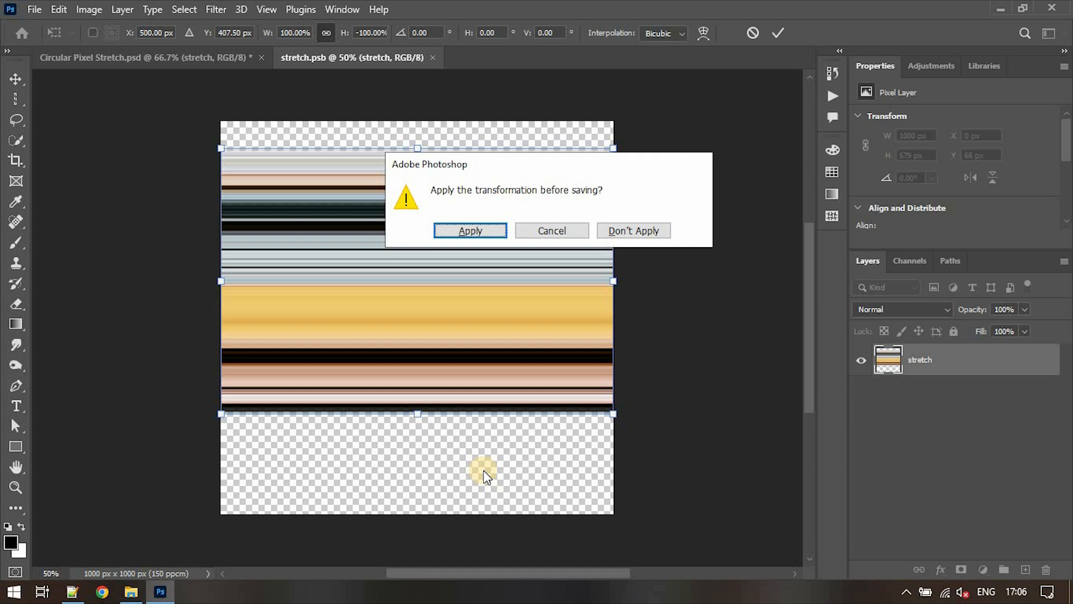
key("Return")
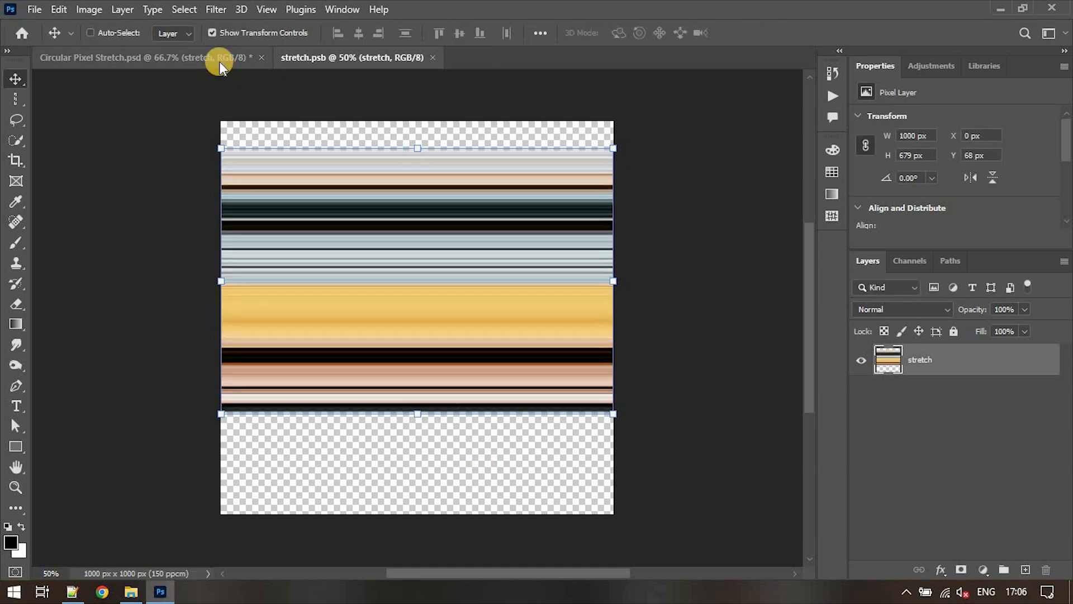
left_click(217, 59)
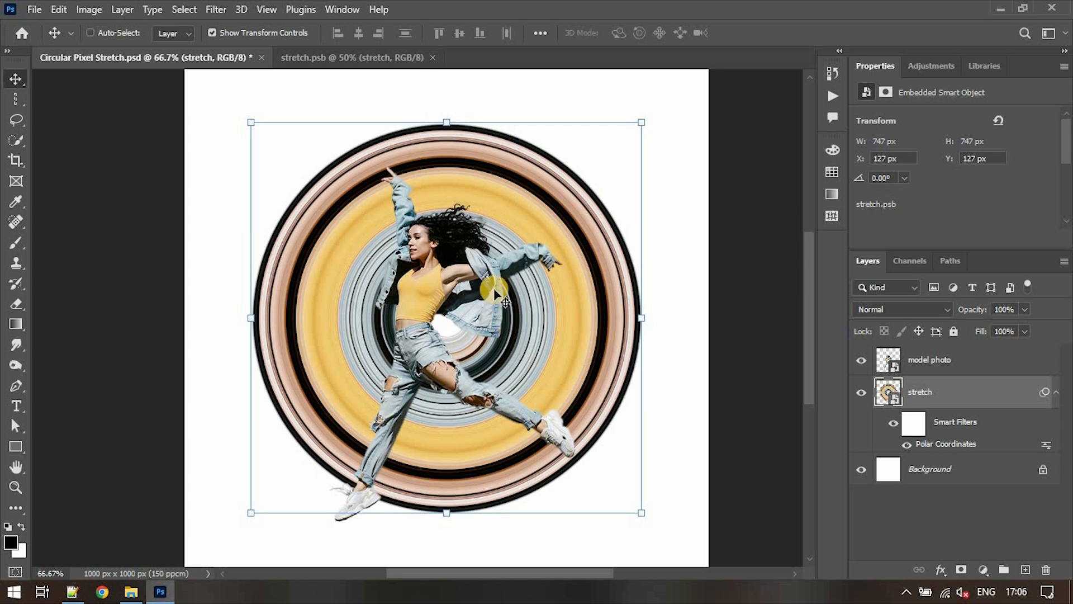
Undo the vertical flip of the stripes, then save and close stretch.psb
left_click(379, 59)
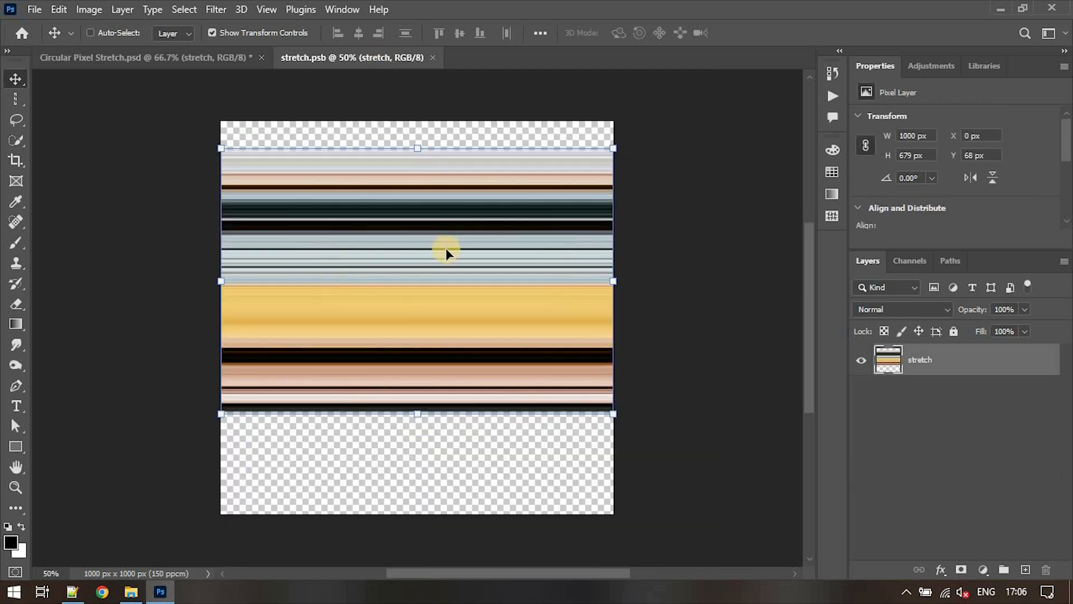
key("ctrl+s")
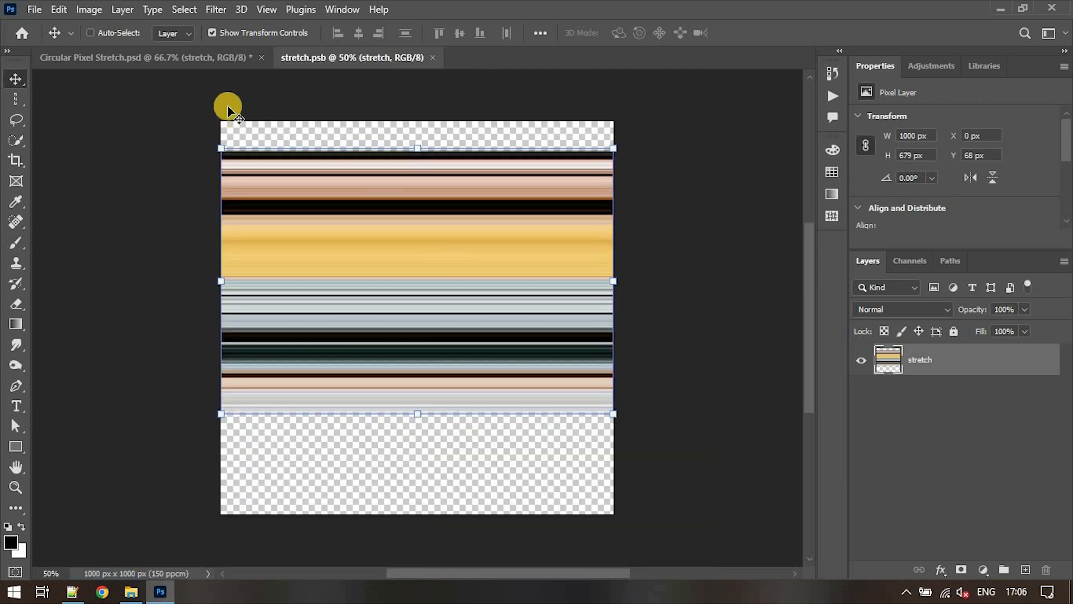
left_click(205, 57)
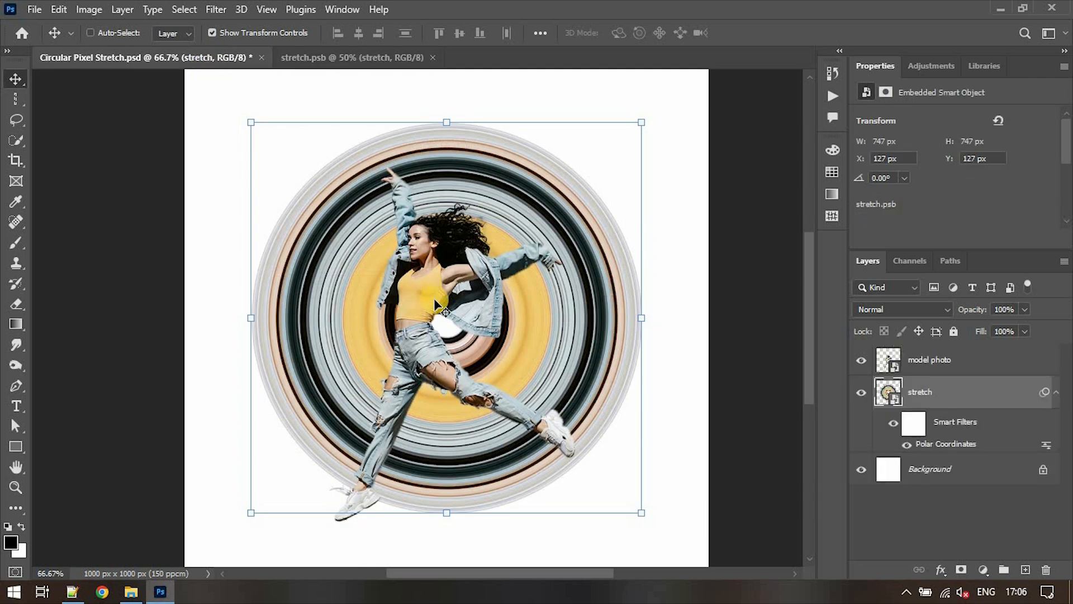
left_click(432, 60)
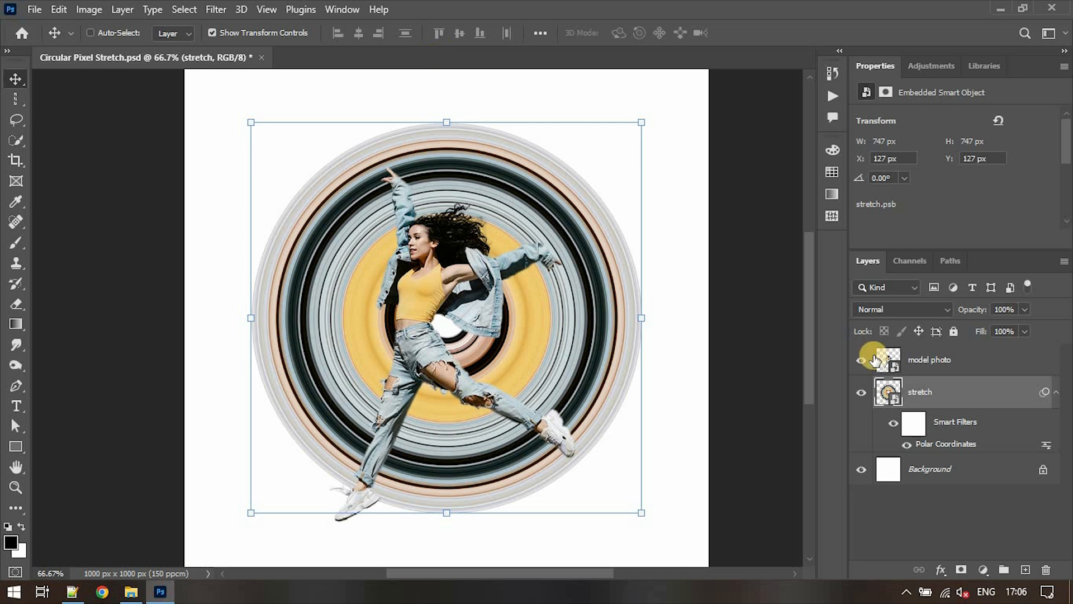
Collapse the stretch layer's smart filters and move the model photo layer to about X 342 px, Y 162 px over the rings
left_click(1057, 393)
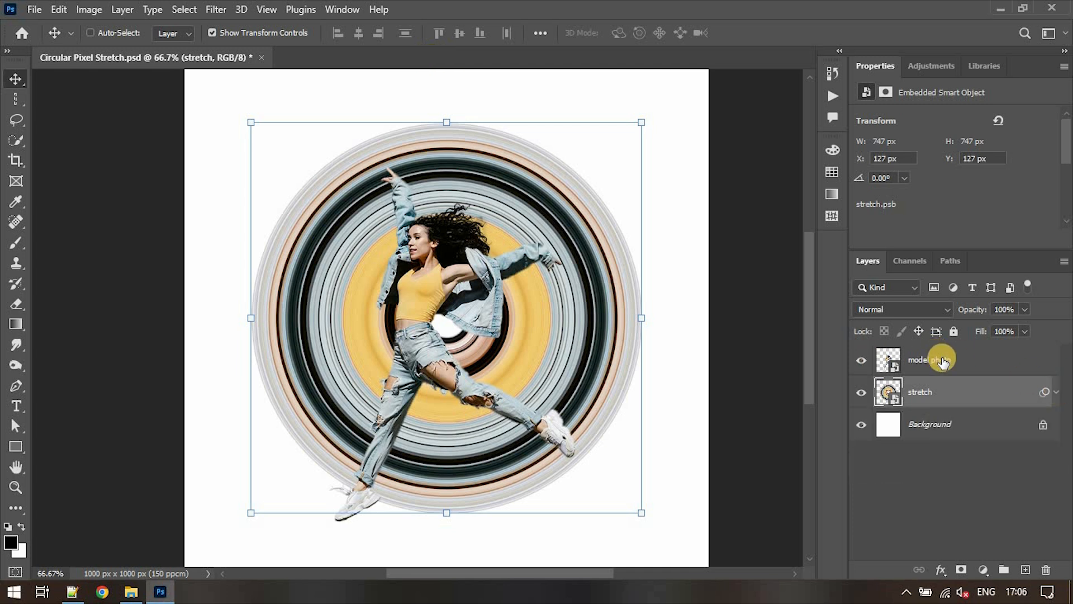
left_click(942, 361)
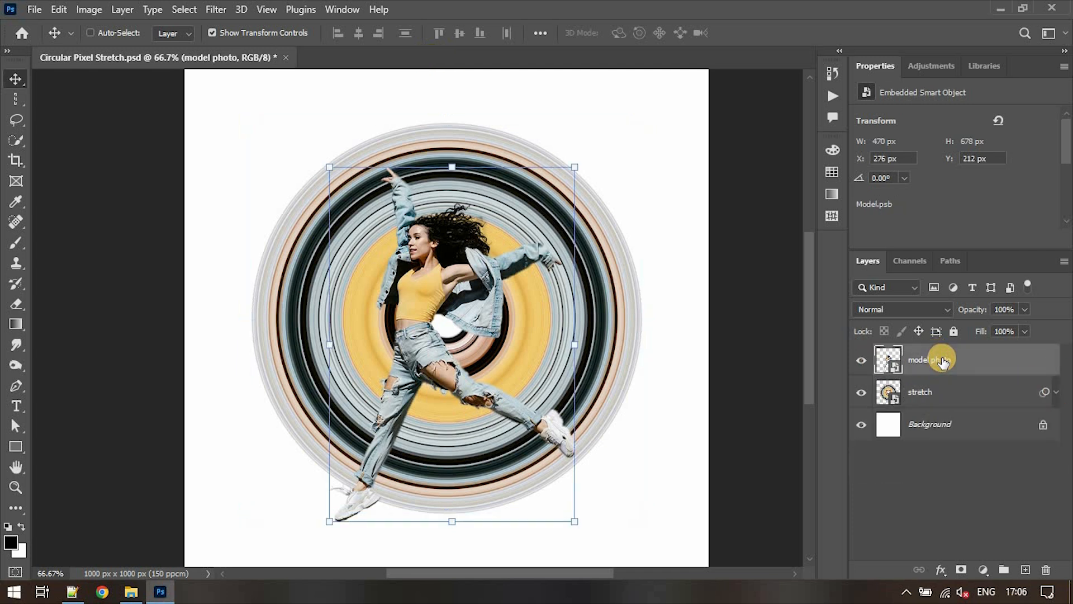
left_click(474, 324)
left_click_drag(484, 320, 509, 305)
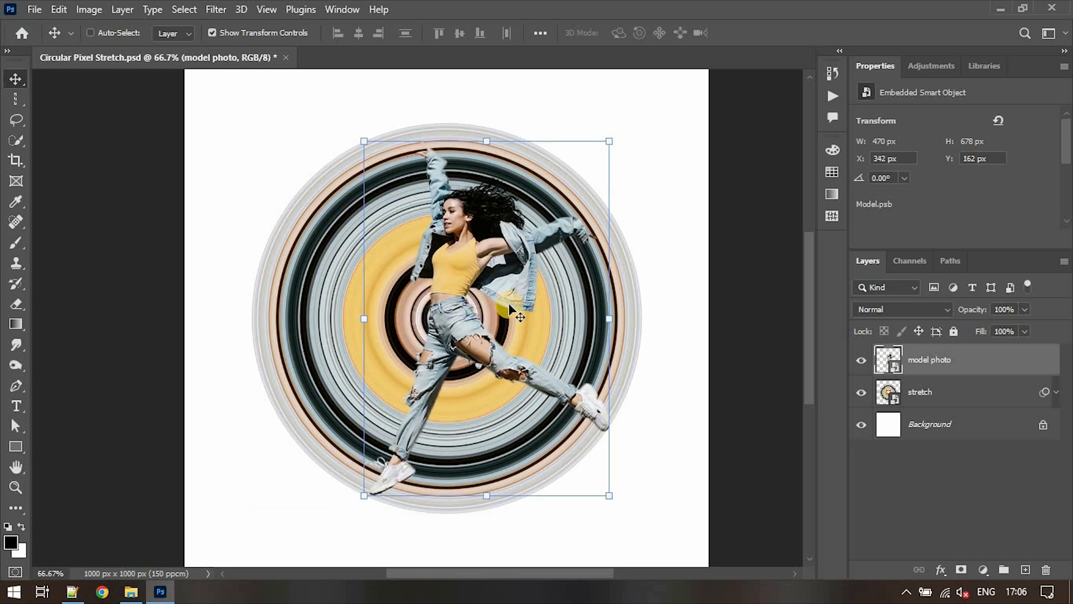
Scale the dancer cutout up proportionally to about 494 × 711 px
left_click(480, 141)
left_click_drag(659, 290, 680, 286)
key("ctrl+z")
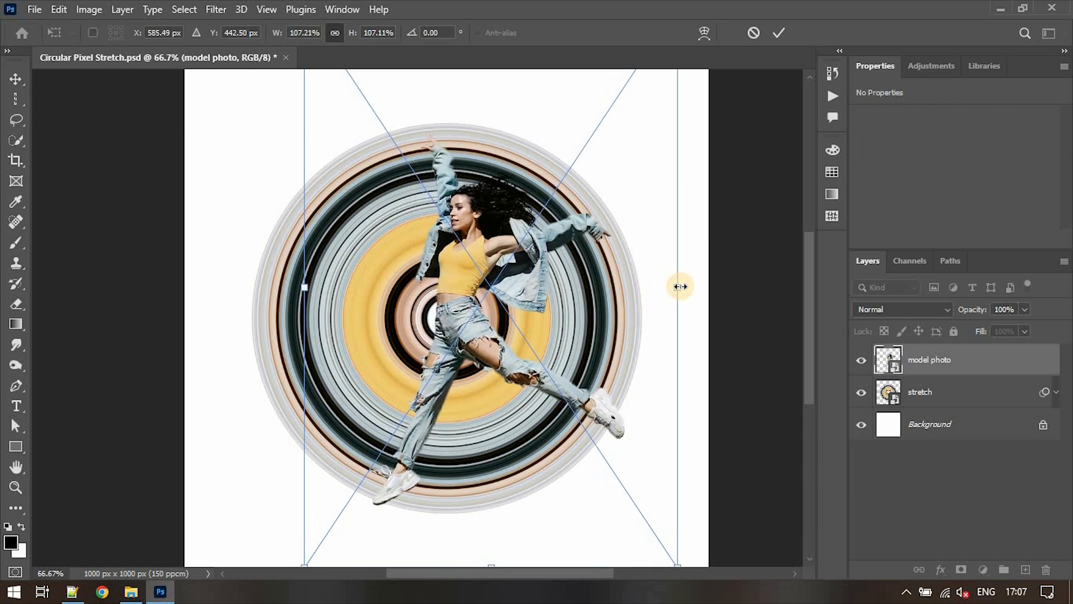
key("Return")
Reposition the enlarged dancer over the rings and nudge it into place at X 324 px, Y 122 px
left_click_drag(464, 284, 452, 274)
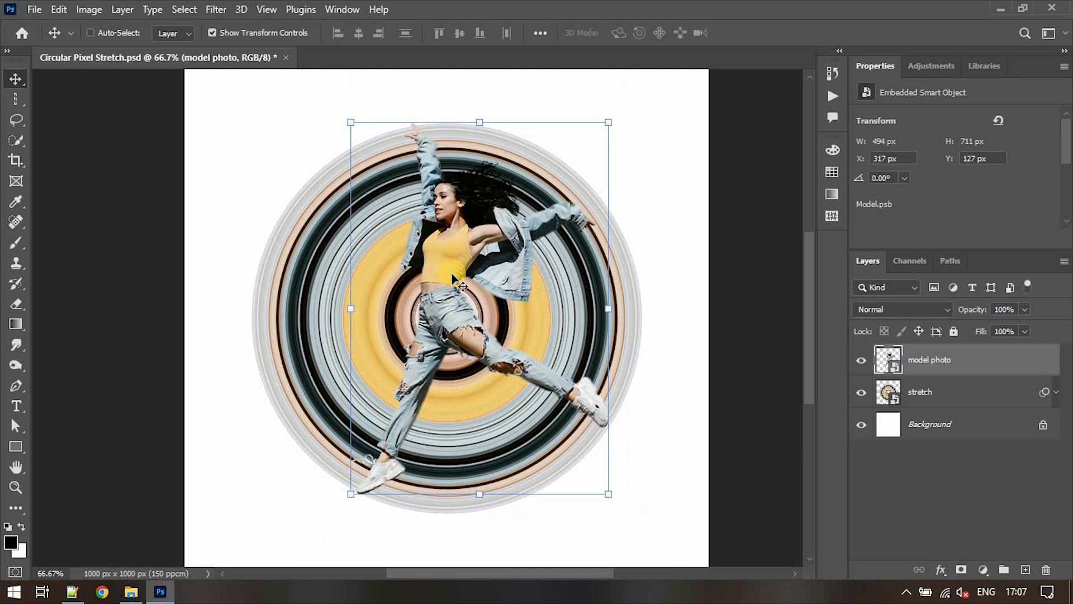
key("Right")
key("Right")
key("Right")
key("Right")
key("Right")
key("Right")
key("Right")
key("Up")
key("Up")
key("Up")
key("Up")
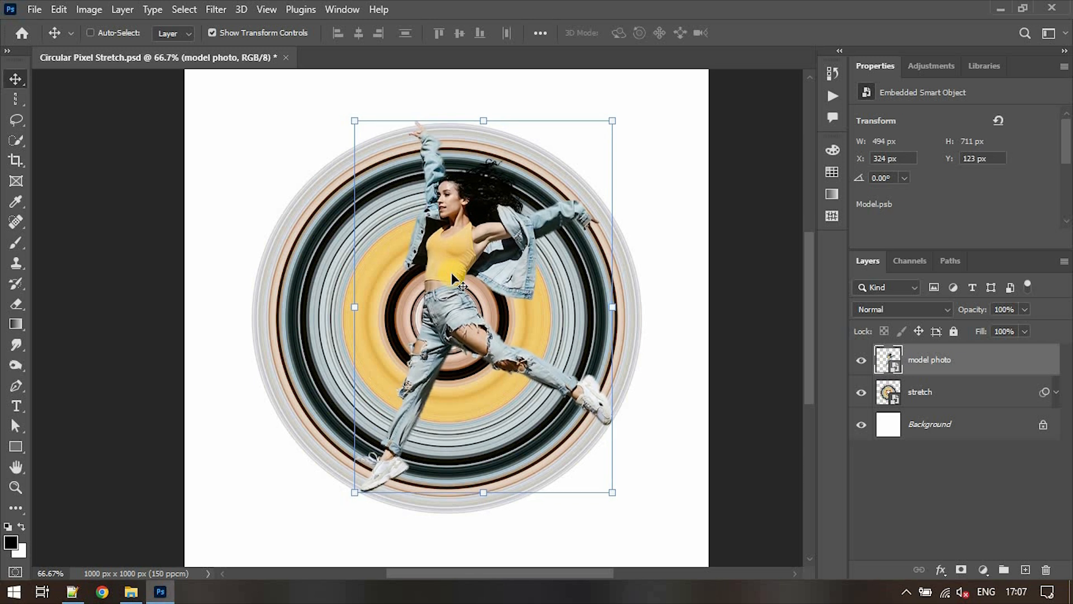
key("Up")
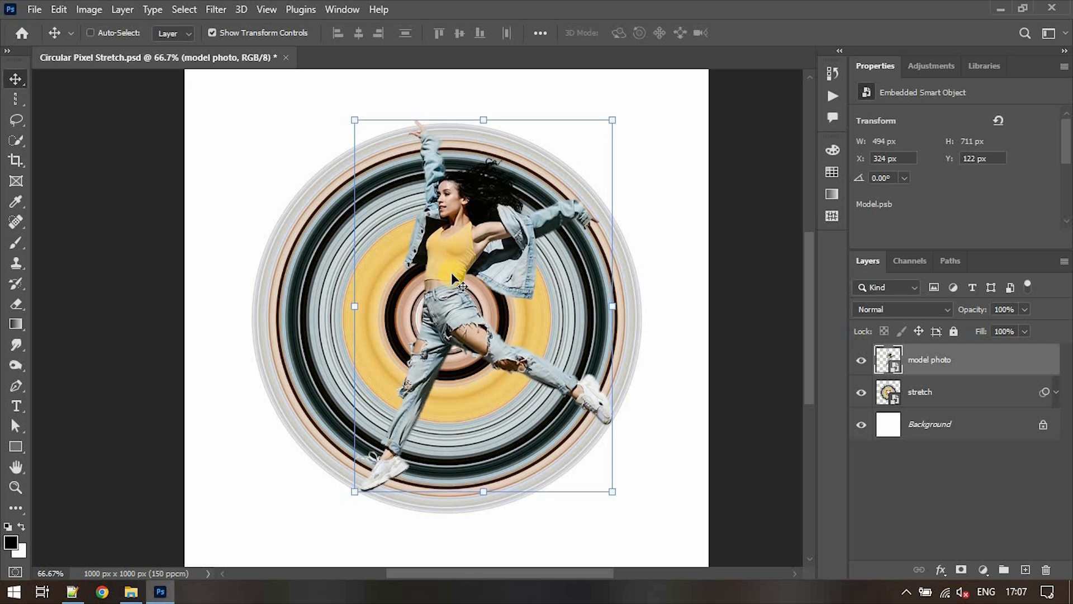
Add a layer mask to the stretch layer and choose a 90 px Hard Round brush with 100% hardness
left_click(921, 398)
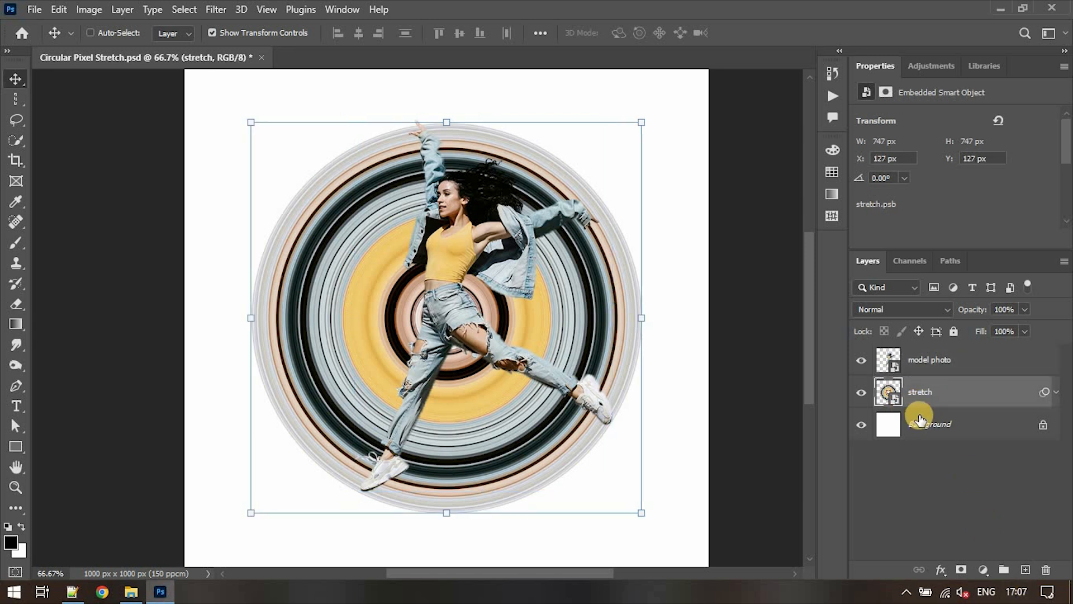
left_click(960, 571)
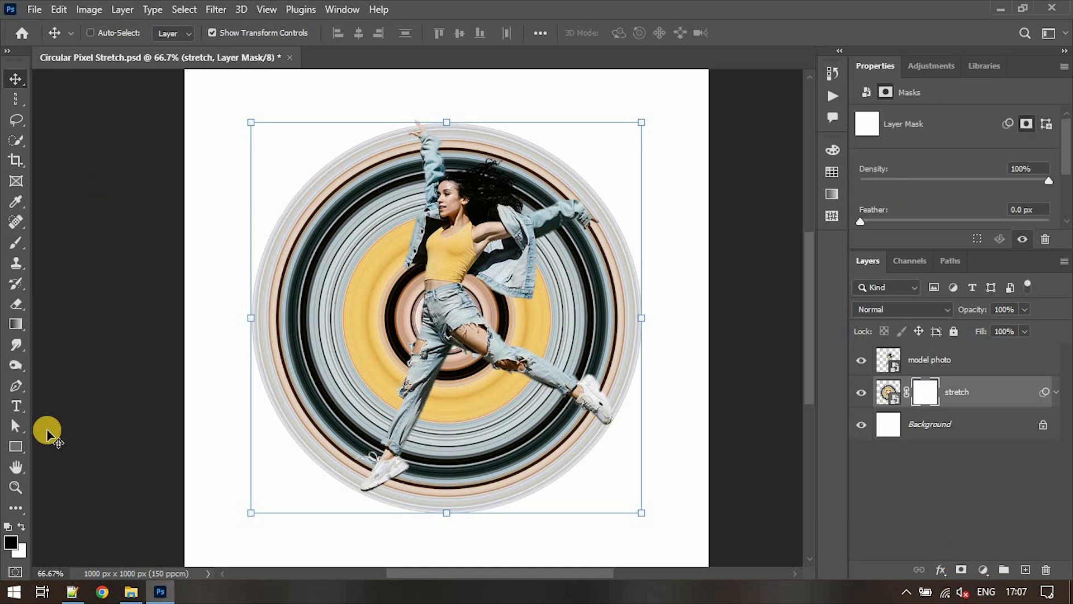
left_click(16, 246)
left_click(113, 33)
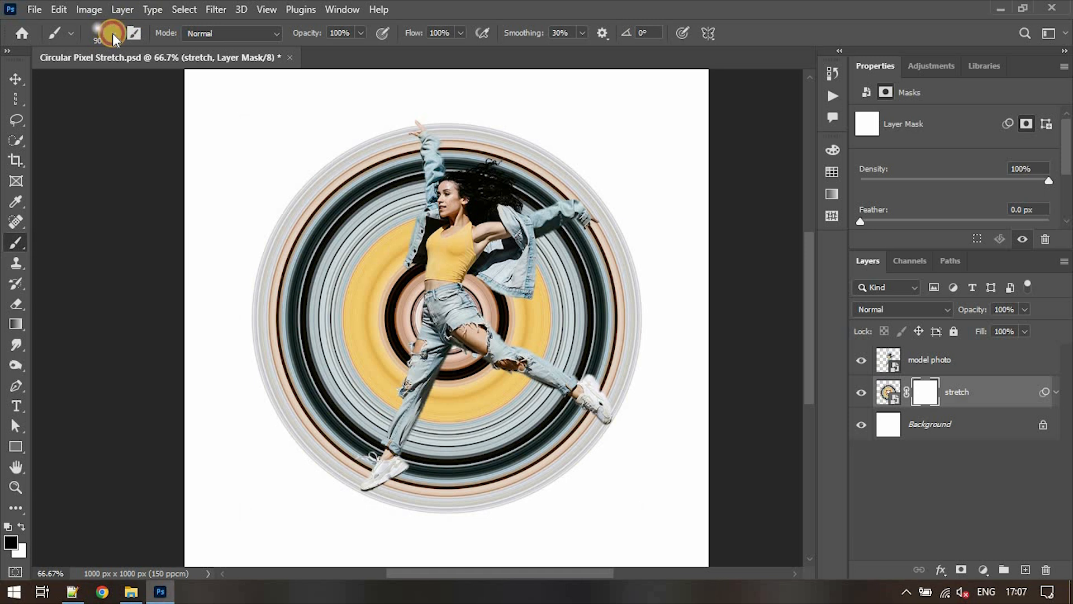
left_click(112, 33)
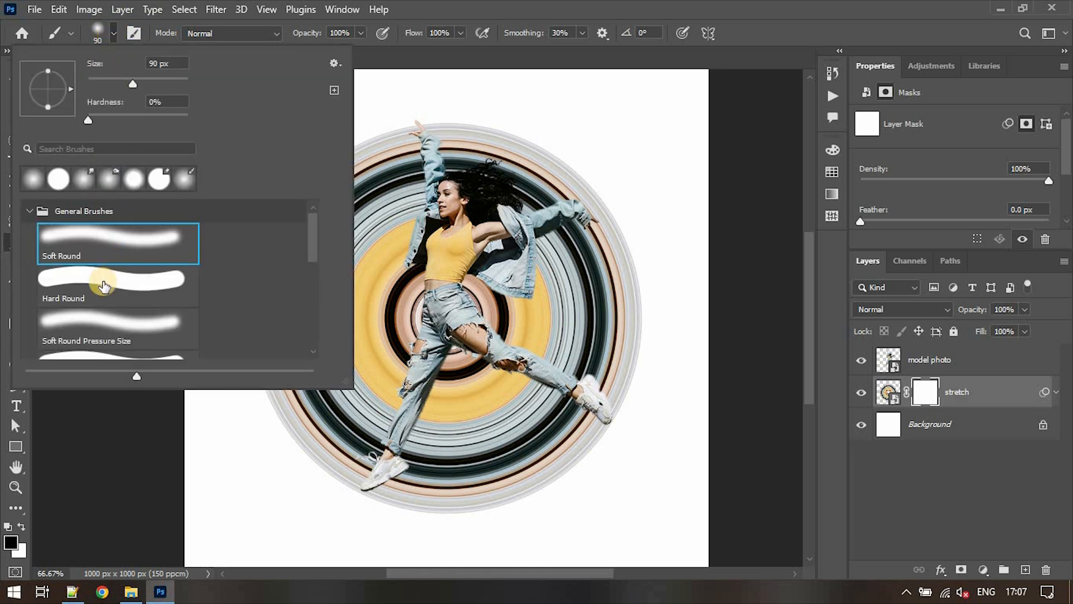
left_click(107, 278)
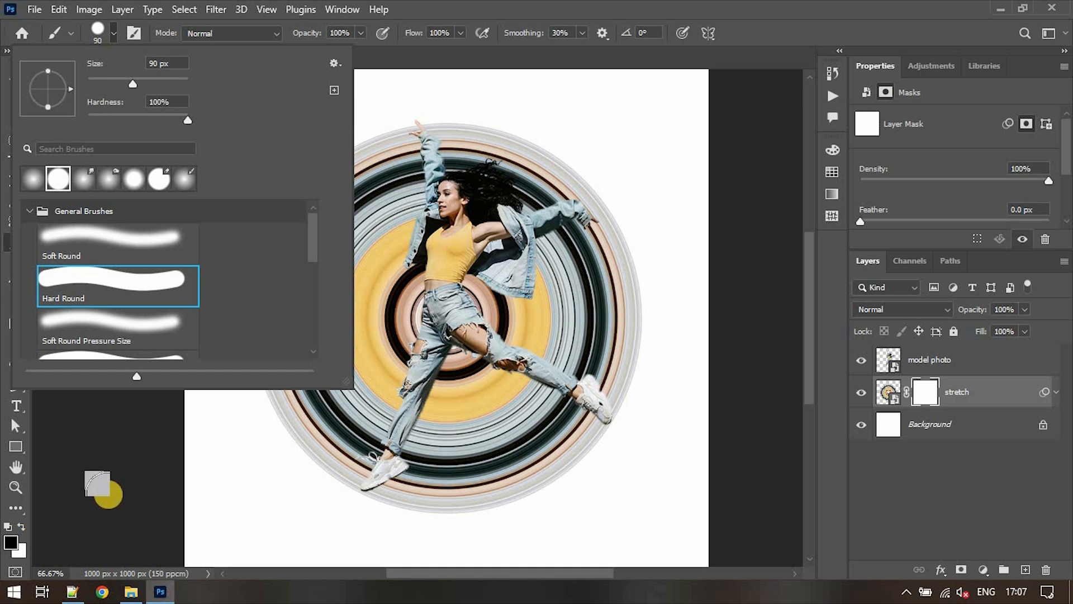
left_click(109, 495)
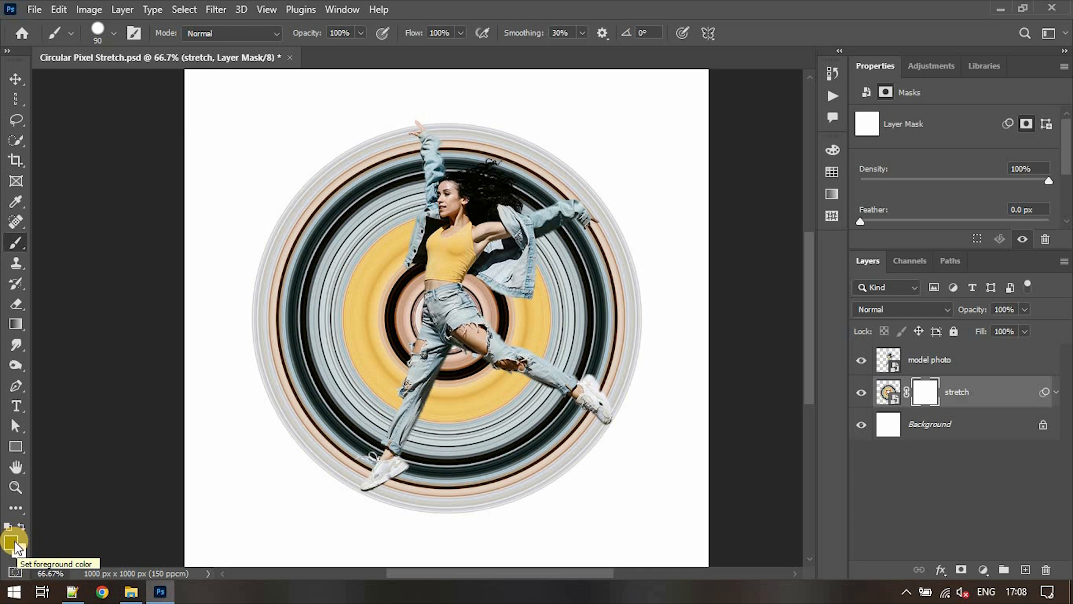
Paint black on the stretch mask to hide the rings between the dancer's raised arm, outstretched arm and extended front leg
key("x")
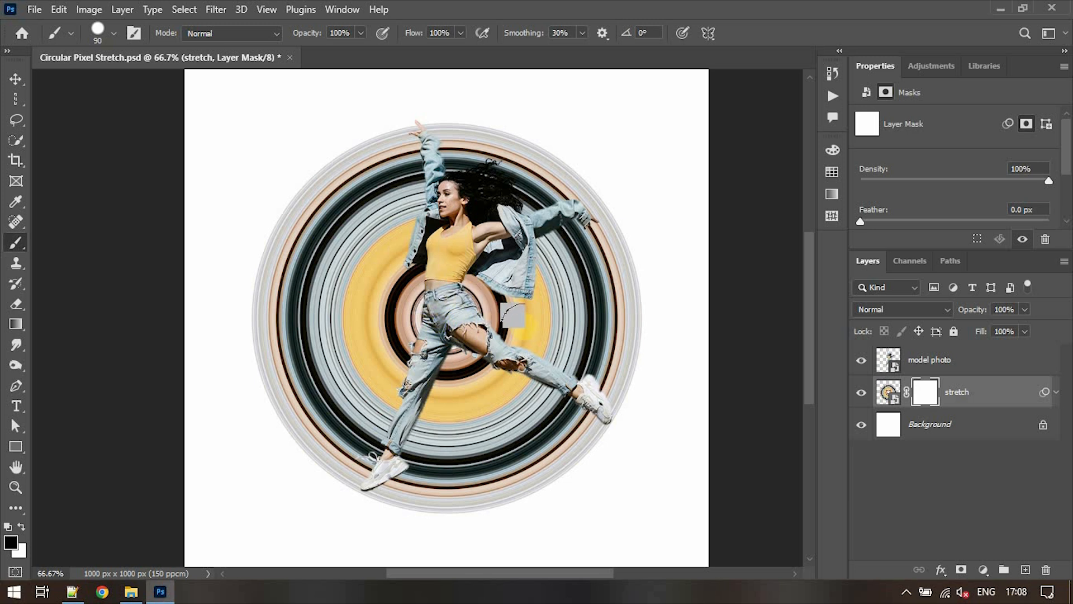
mouse_move(471, 270)
left_mouse_down()
mouse_move(626, 400)
mouse_move(631, 271)
mouse_move(618, 273)
mouse_move(603, 339)
mouse_move(602, 302)
mouse_move(622, 223)
mouse_move(571, 321)
mouse_move(518, 285)
mouse_move(569, 270)
mouse_move(597, 209)
mouse_move(550, 255)
mouse_move(551, 221)
mouse_move(593, 169)
mouse_move(485, 243)
mouse_move(511, 256)
mouse_move(488, 258)
mouse_move(458, 228)
mouse_move(447, 120)
mouse_move(493, 135)
mouse_move(488, 173)
mouse_move(519, 159)
mouse_move(533, 138)
mouse_move(561, 159)
mouse_move(497, 211)
mouse_move(480, 162)
mouse_move(458, 140)
mouse_move(486, 228)
mouse_move(535, 209)
mouse_move(527, 231)
mouse_move(548, 234)
mouse_move(476, 185)
mouse_move(499, 263)
mouse_move(575, 201)
left_mouse_up()
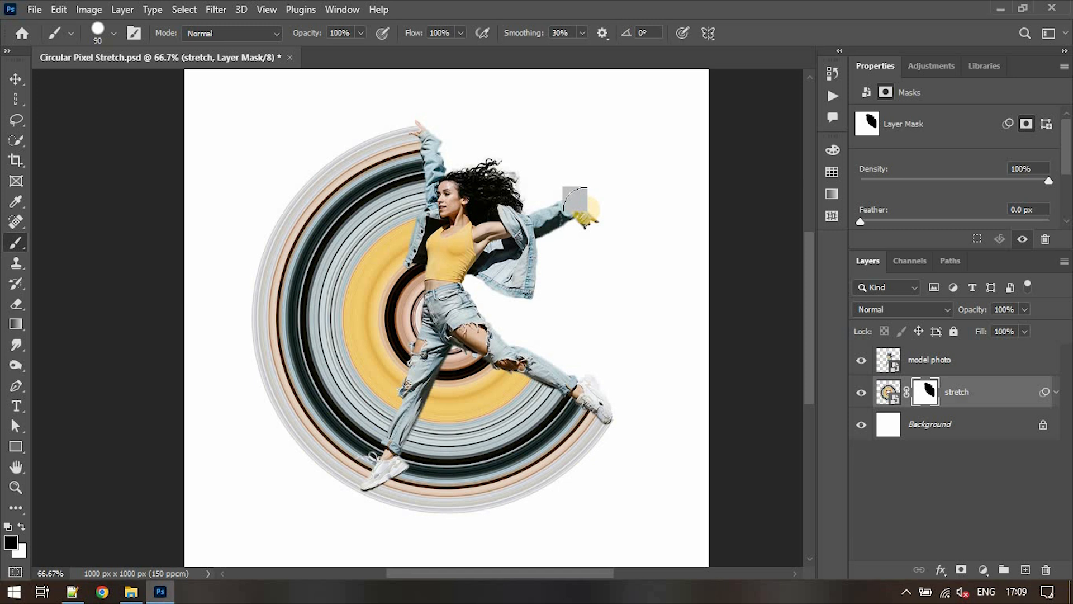
left_click_drag(588, 209, 592, 212)
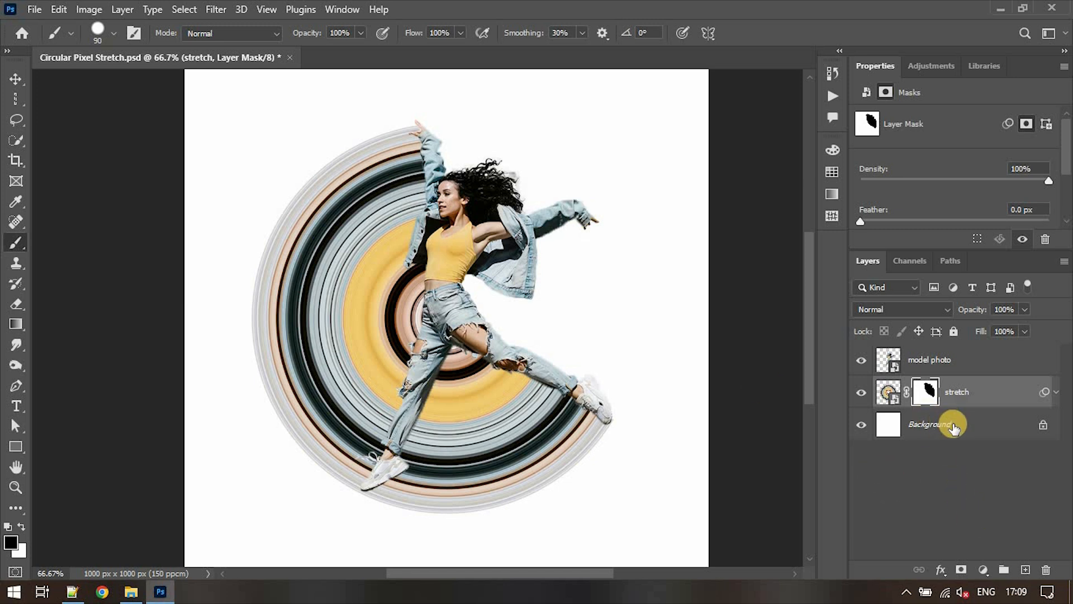
Unlock the white bottom layer, name it Background, and save the document
left_click(1042, 428)
double_click(920, 424)
type("Background")
key("Return")
key("ctrl+s")
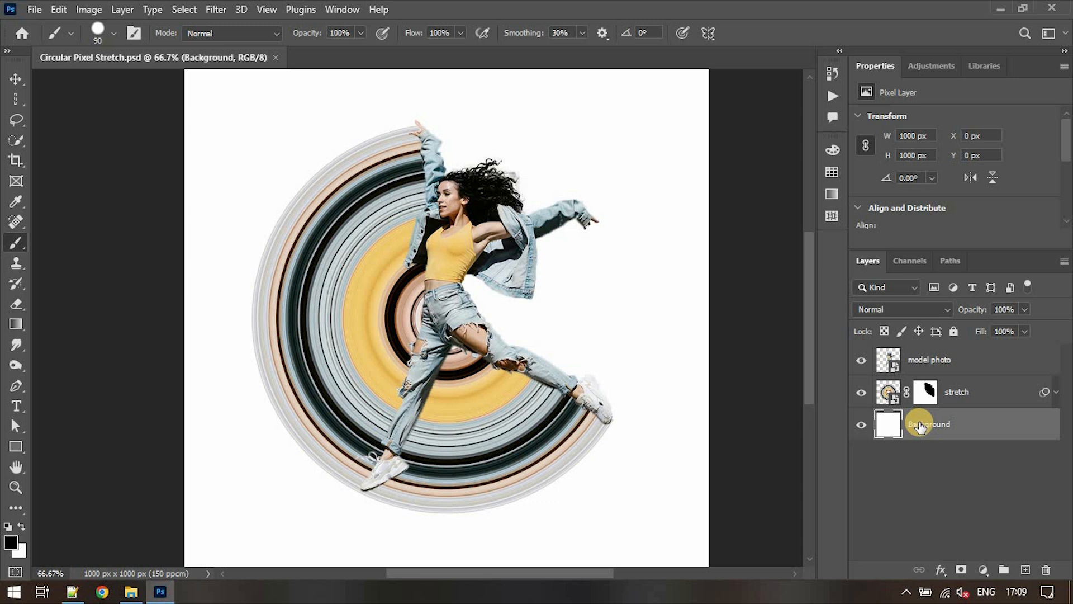
Apply a radial Gradient Overlay at 80% scale to the Background layer, using stop colors fcf2dc and ffd271
double_click(970, 426)
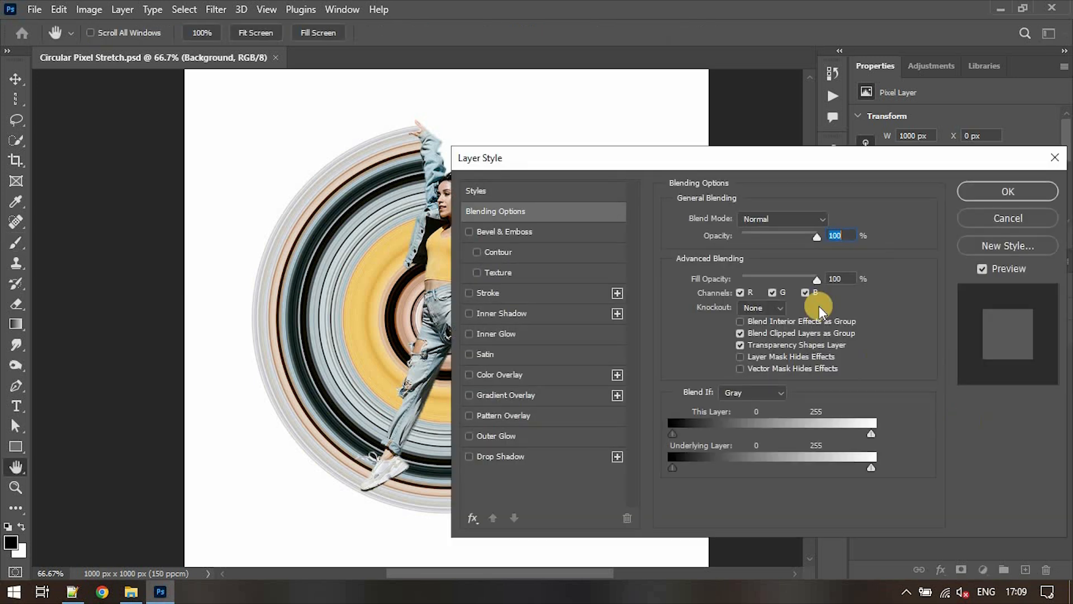
left_click(508, 394)
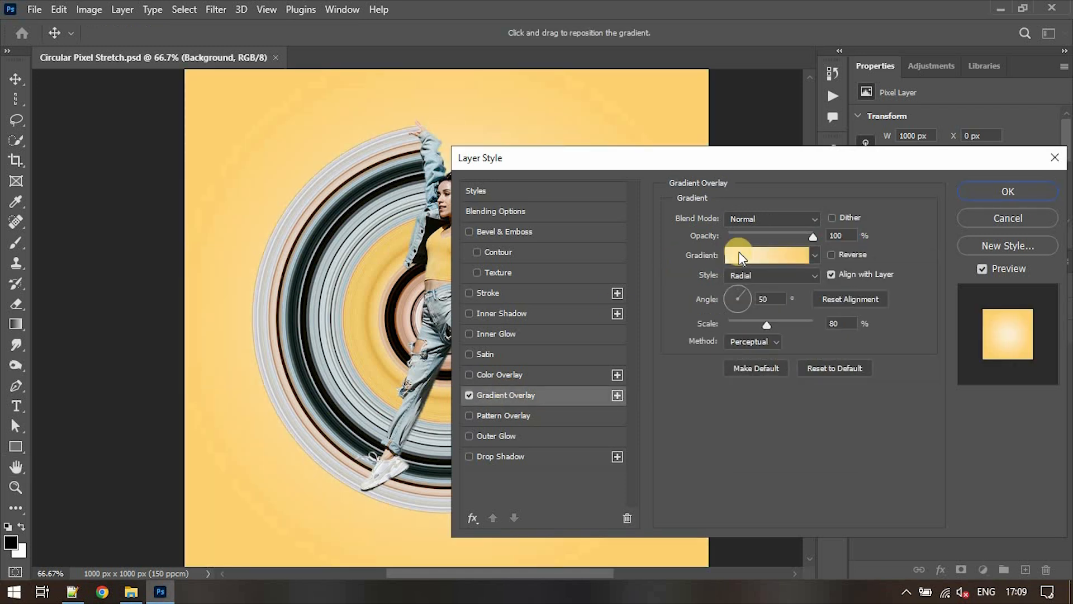
left_click(739, 255)
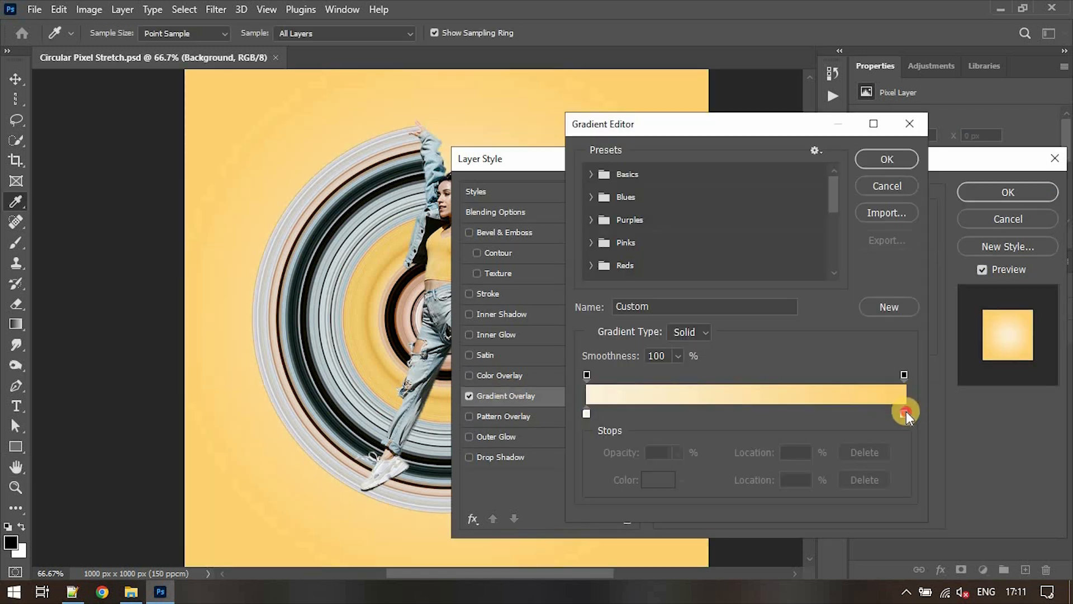
left_click(904, 414)
left_click(660, 478)
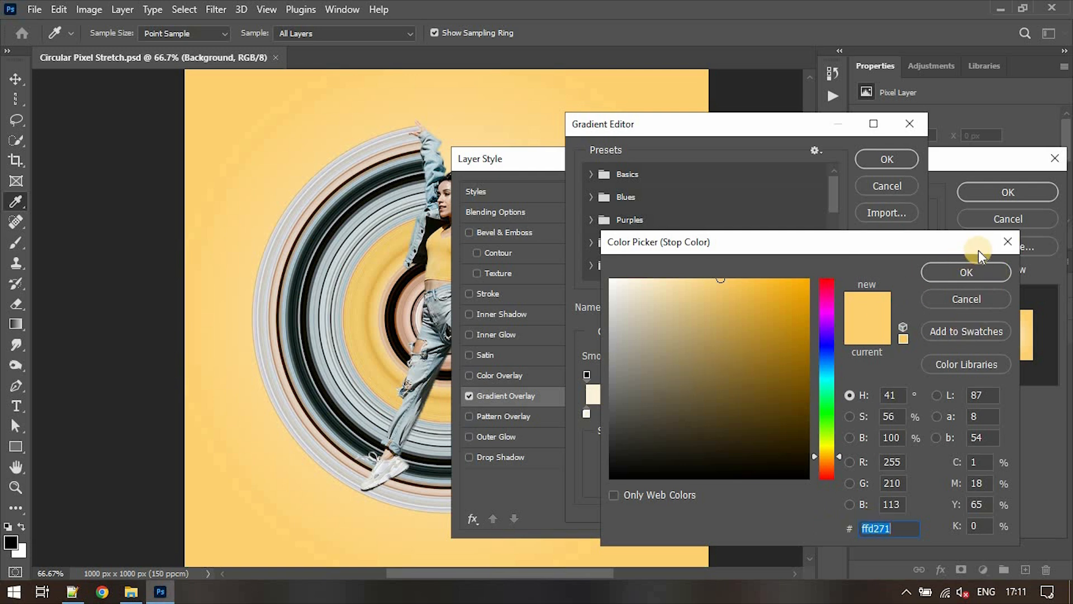
left_click(1007, 244)
left_click(586, 413)
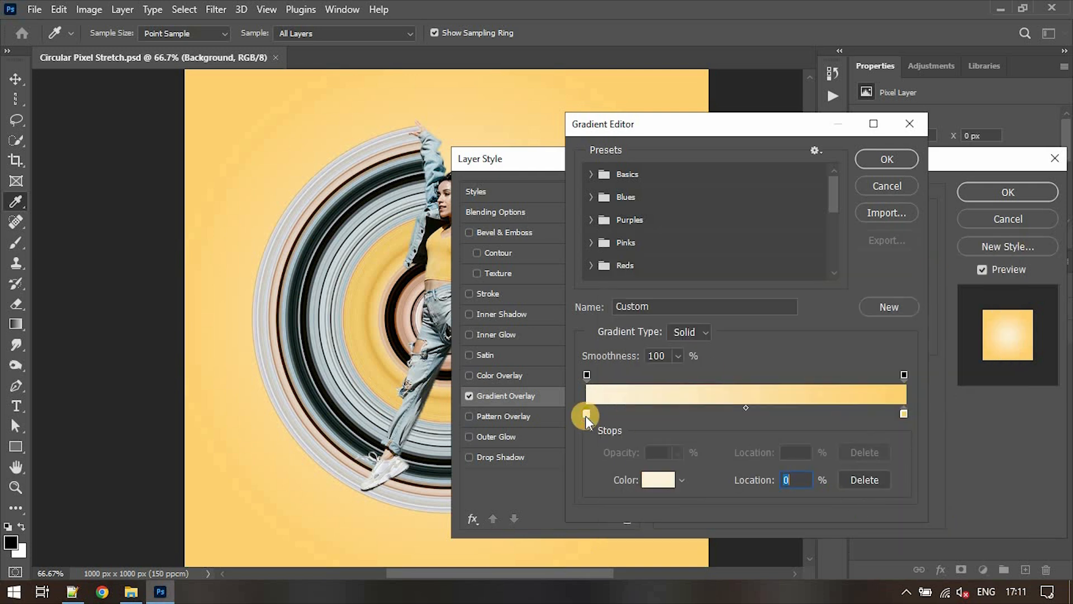
left_click(657, 479)
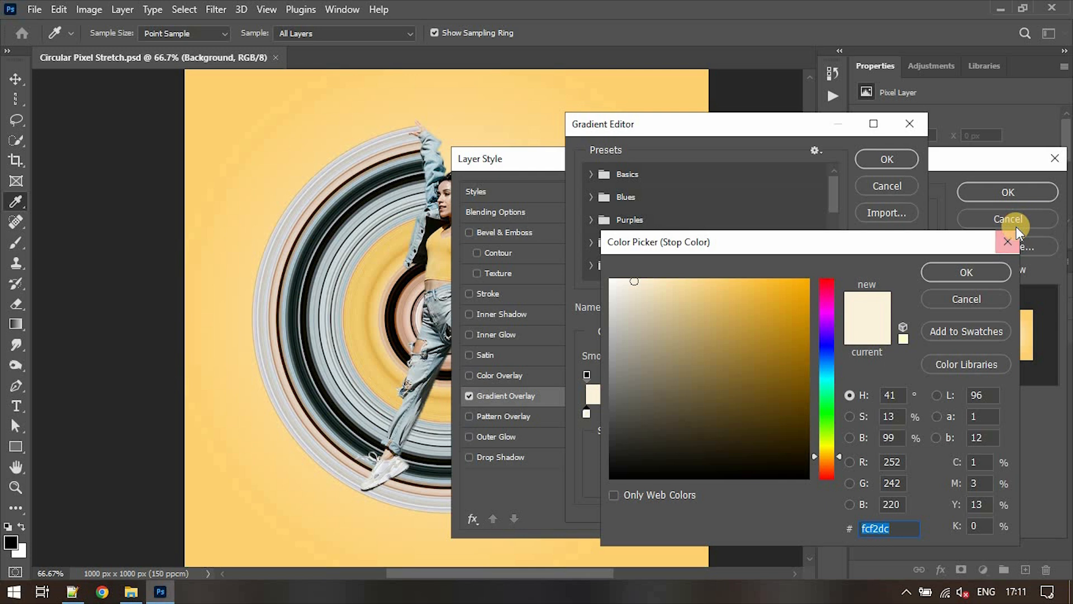
left_click(1009, 243)
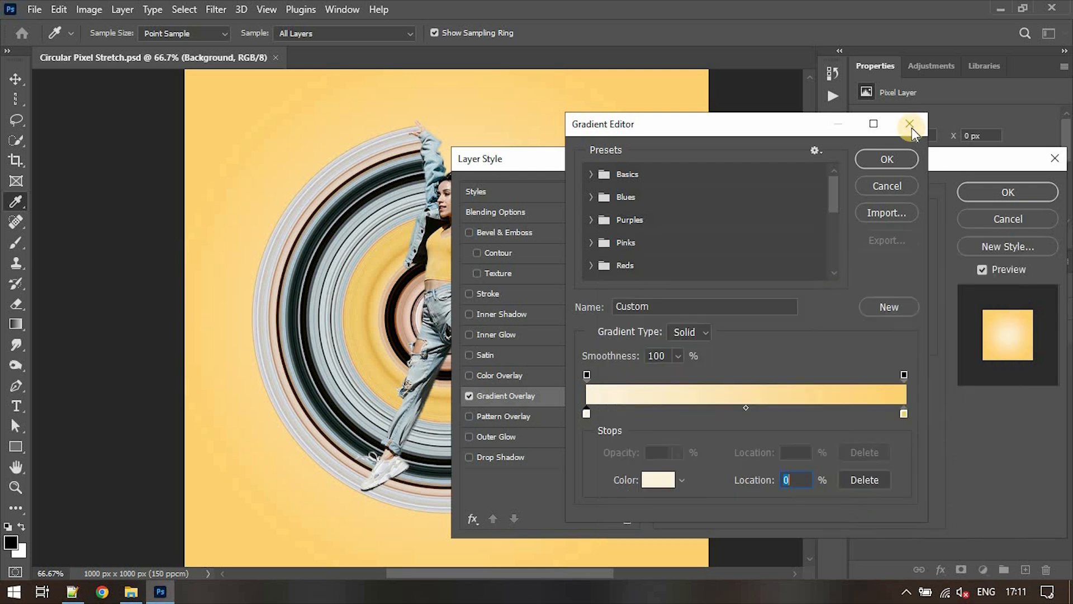
left_click(897, 160)
left_click(999, 192)
key("b")
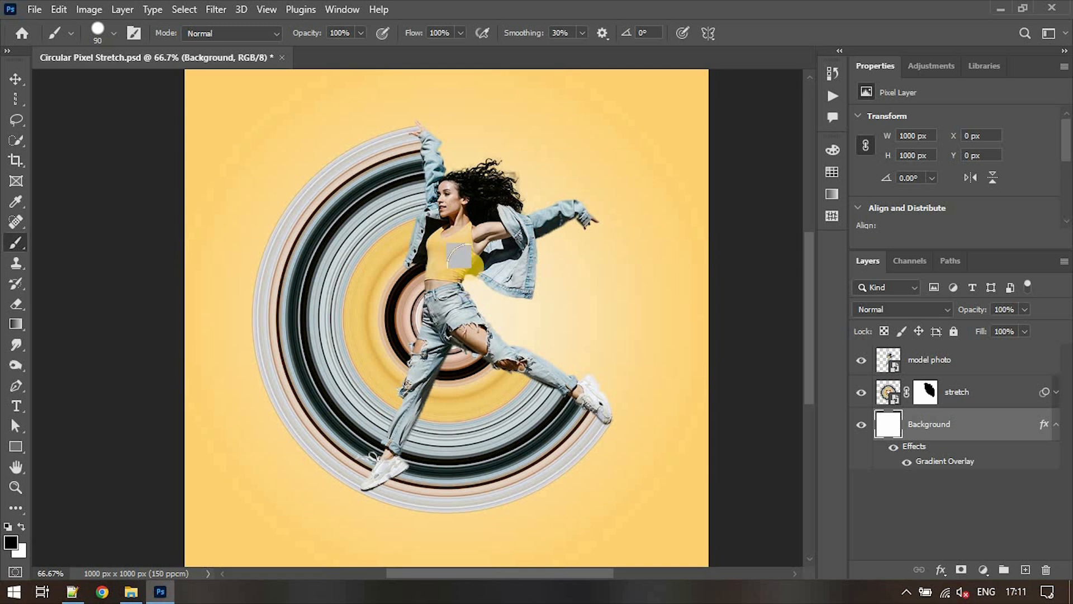
Add a black Multiply drop shadow at 35% opacity to the model photo layer, keeping the dancer in view
left_click(972, 364)
left_click(999, 360)
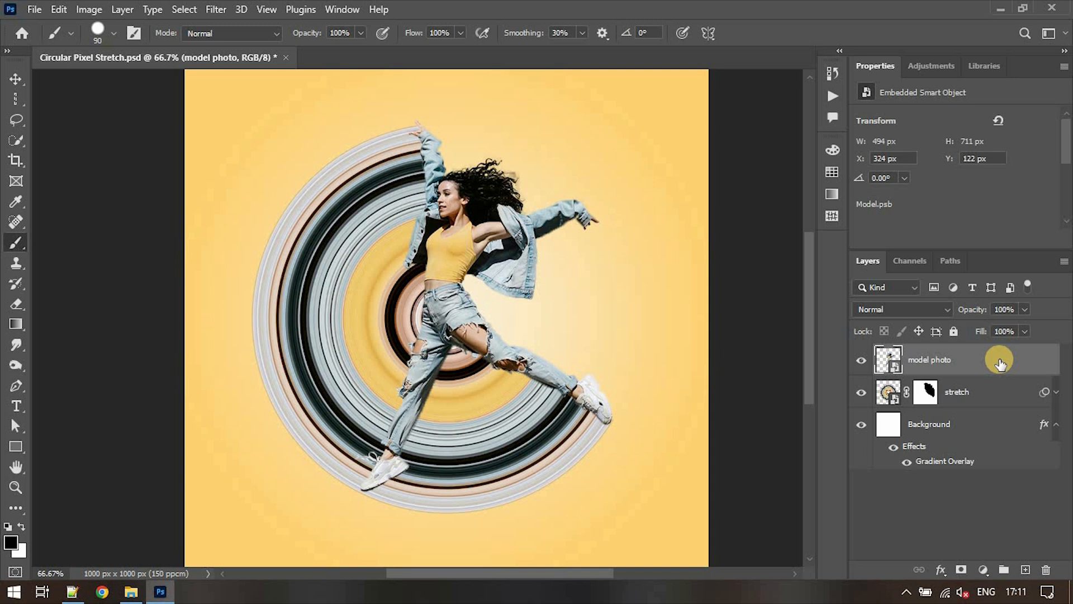
double_click(999, 361)
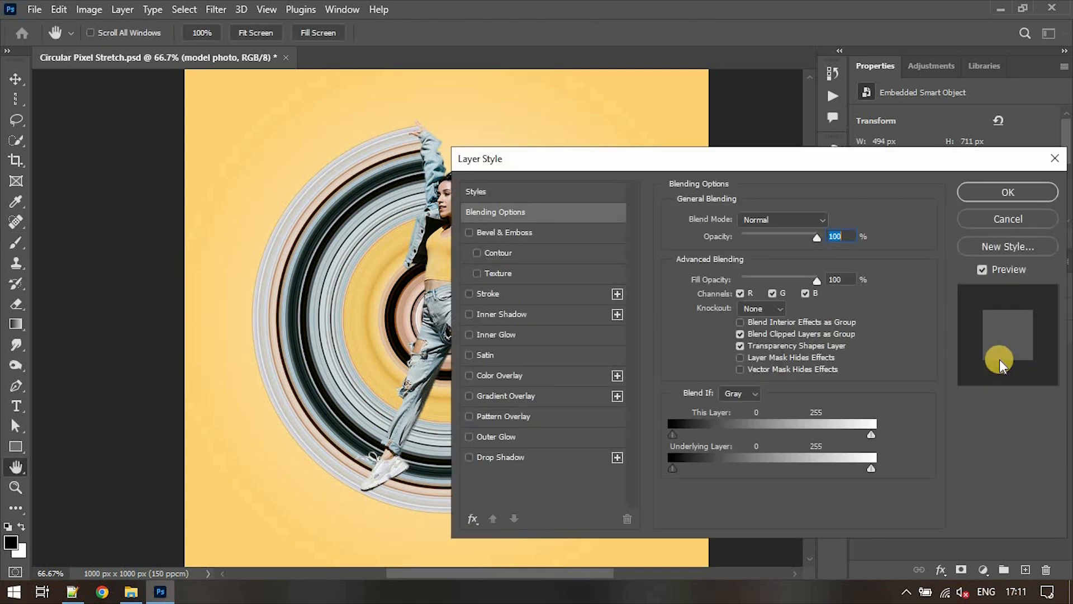
left_click(525, 455)
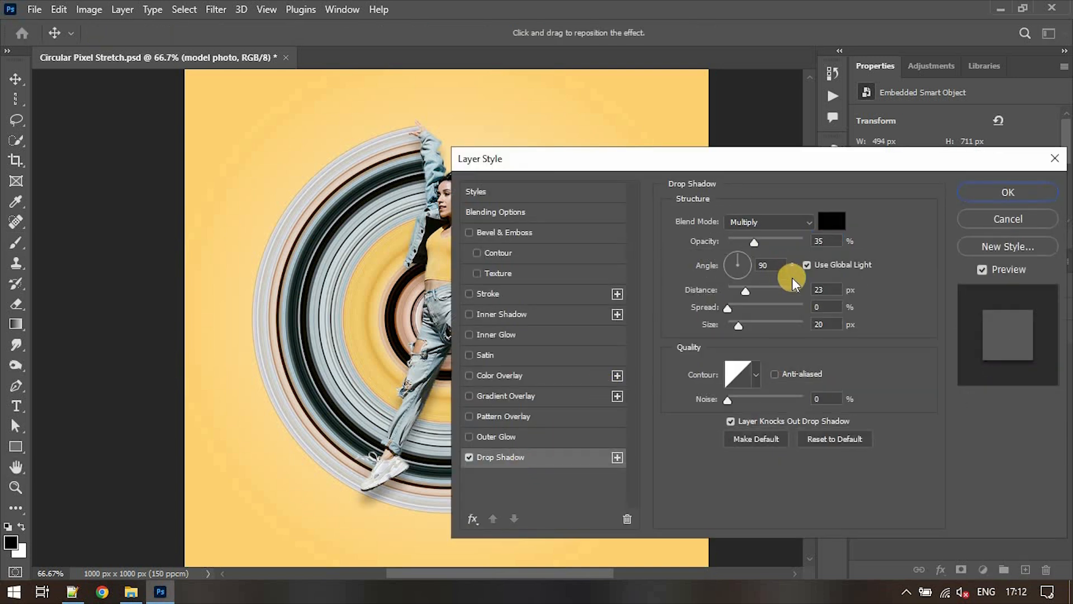
left_click_drag(788, 161, 875, 161)
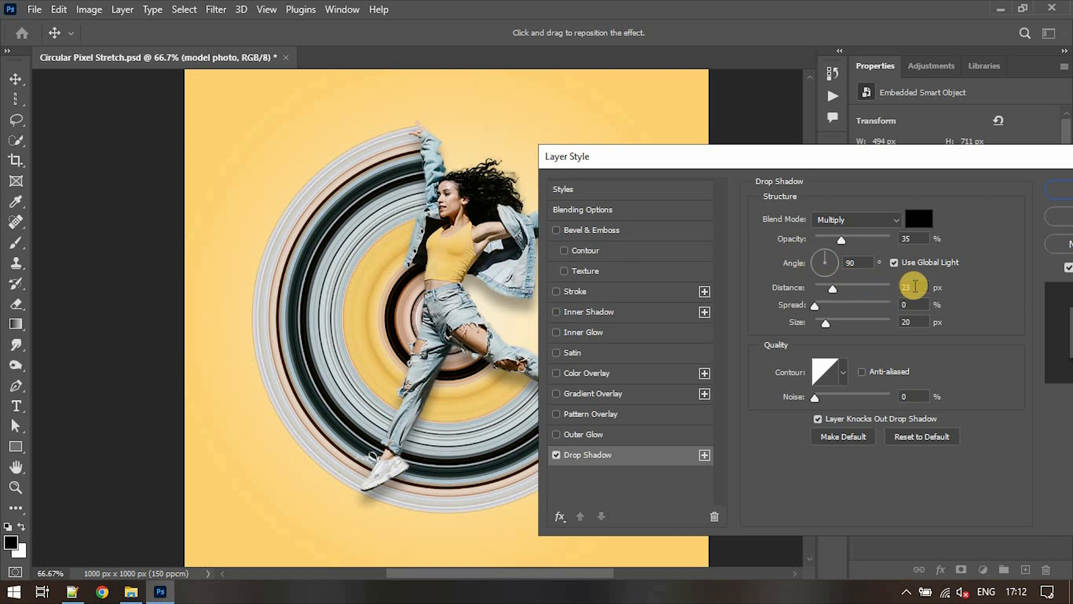
Set the dancer's drop shadow to an 80° angle and 25 px distance, slightly reduce its size, and apply it
left_click(877, 263)
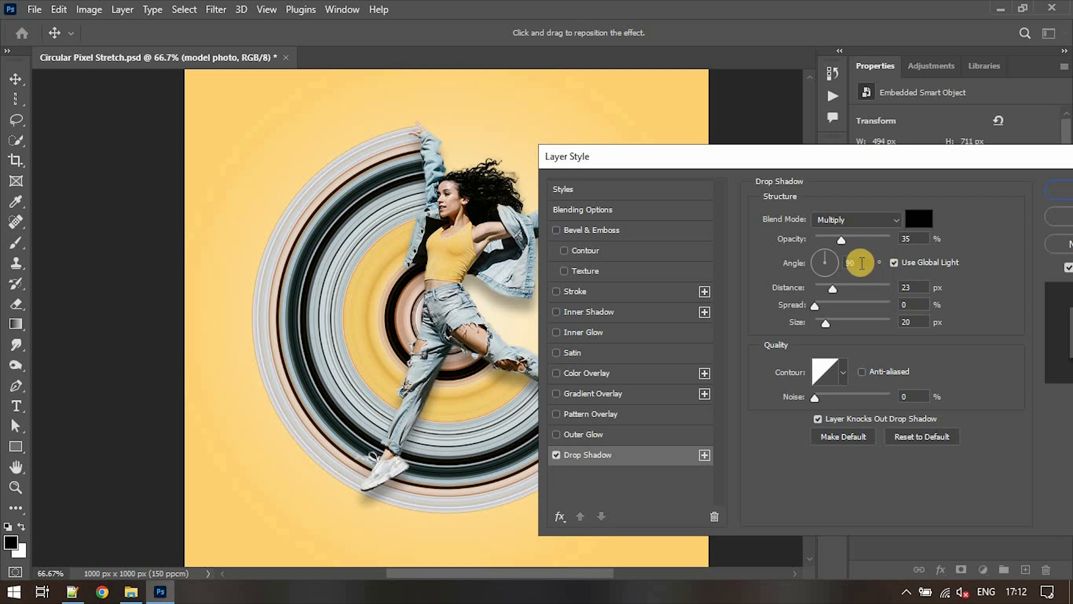
left_click(862, 262)
left_click(913, 289)
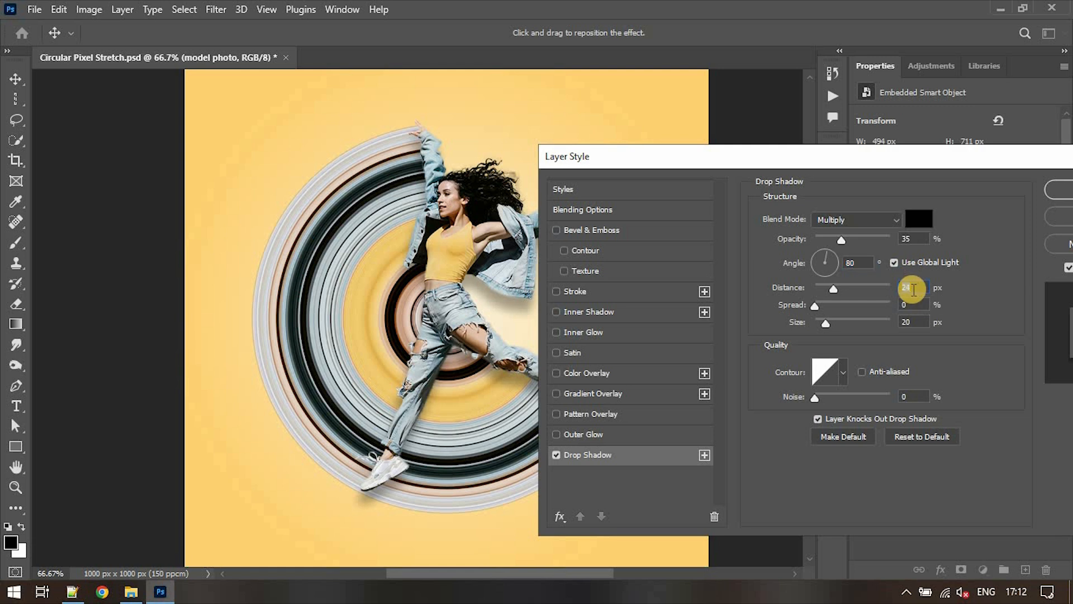
left_click(916, 323)
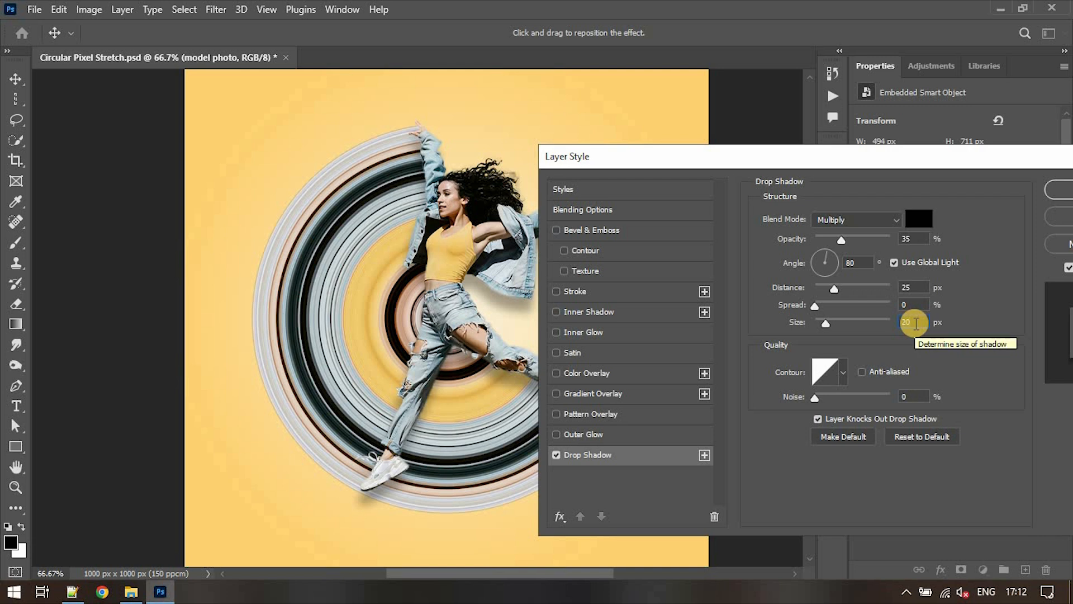
key("Down")
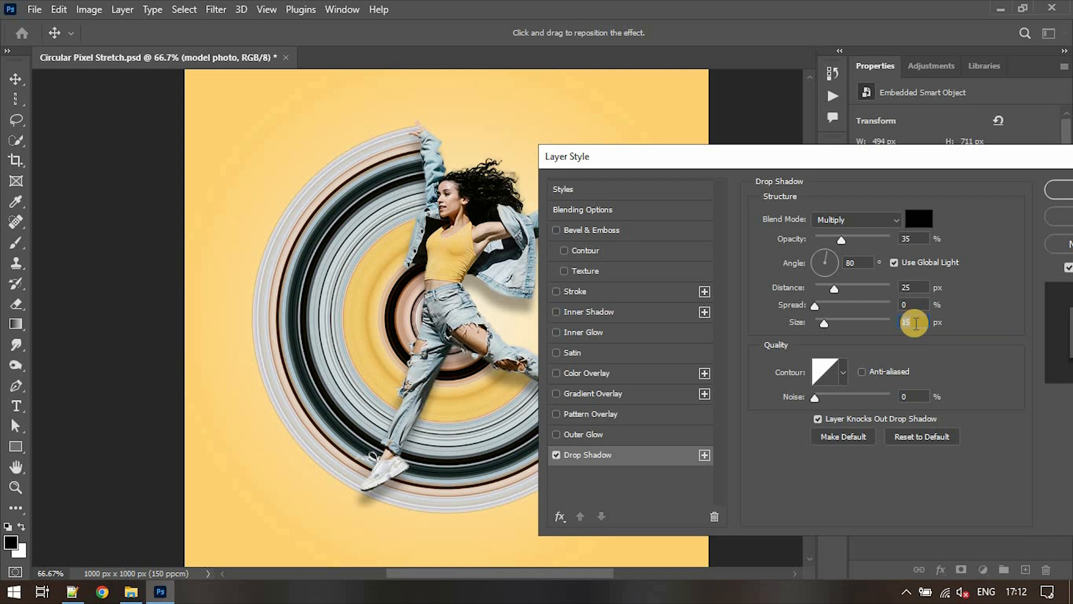
left_click(1054, 191)
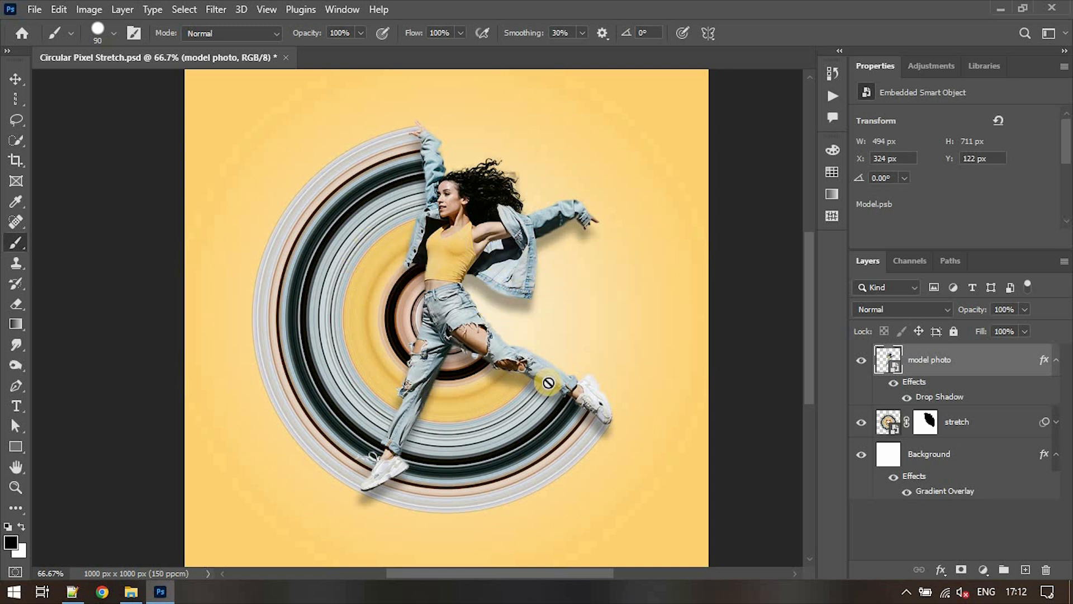
Separate the model photo's drop shadow onto its own layer and add a layer mask to that shadow layer
right_click(942, 383)
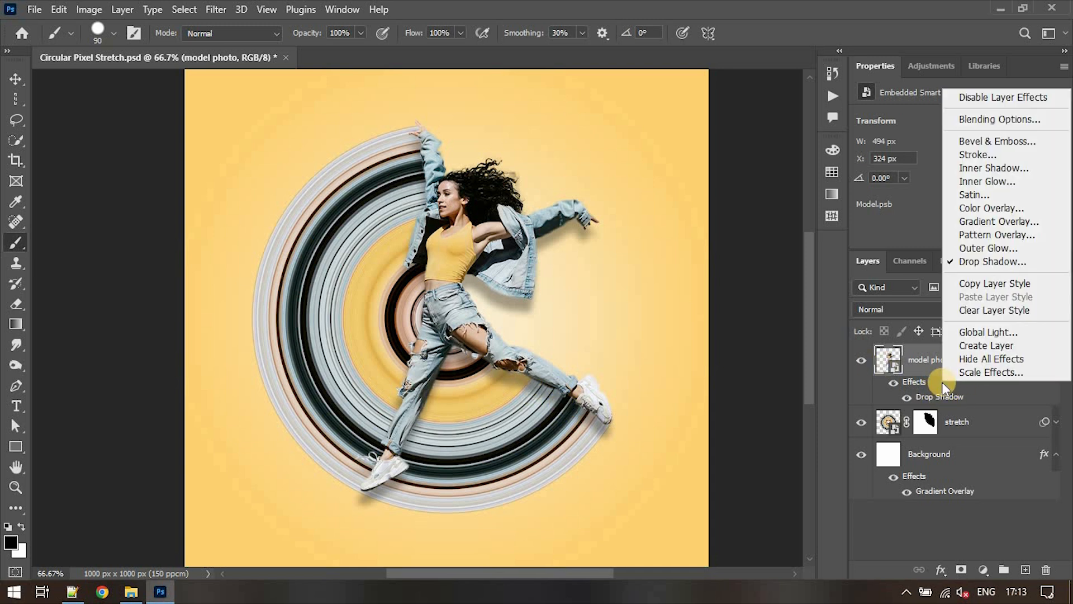
left_click(995, 343)
key("Return")
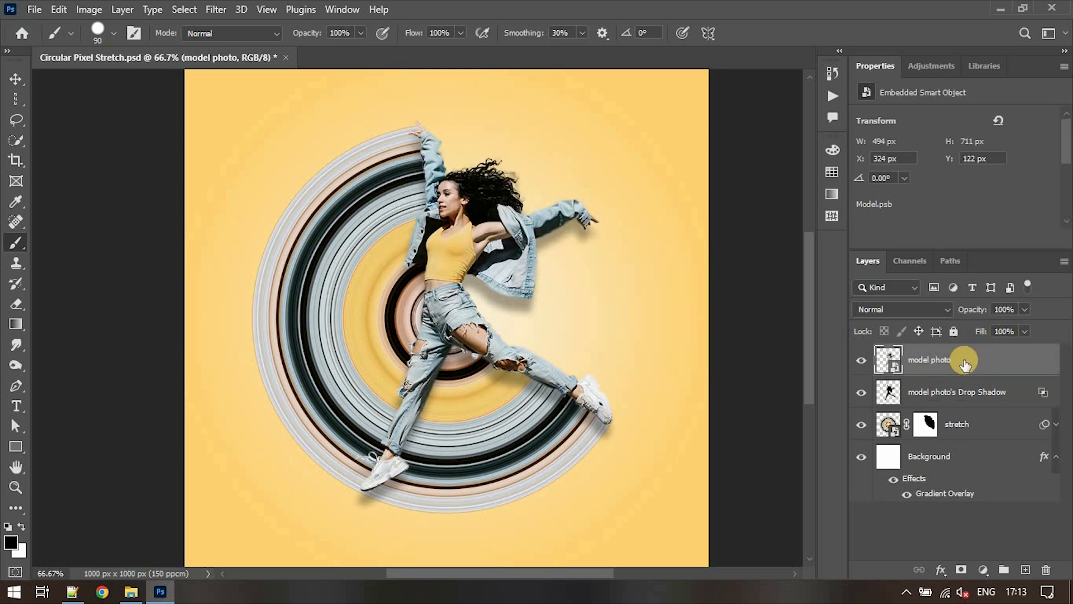
left_click(957, 391)
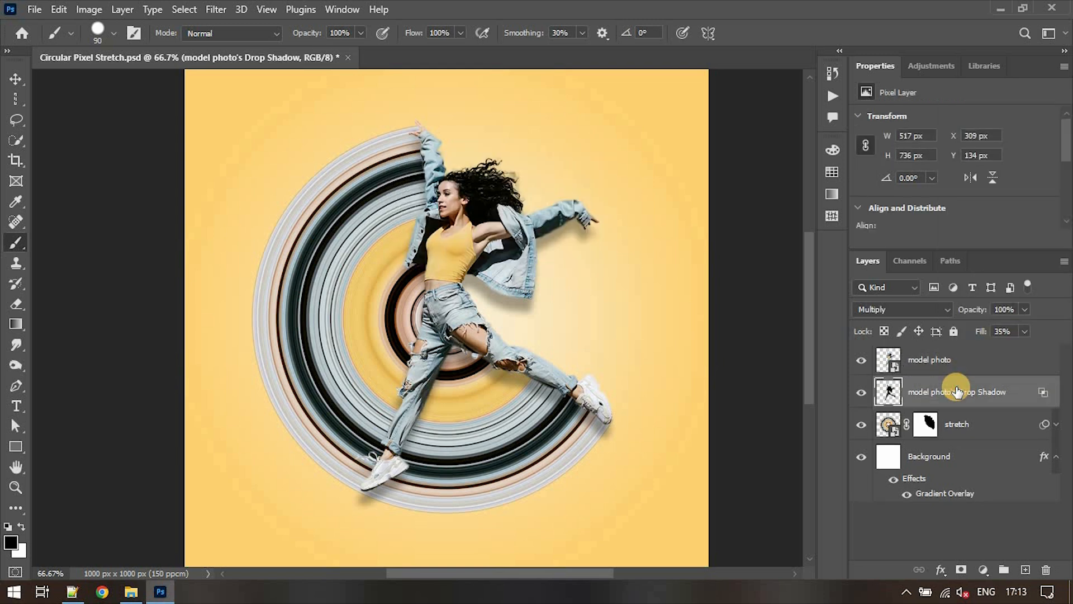
left_click(961, 569)
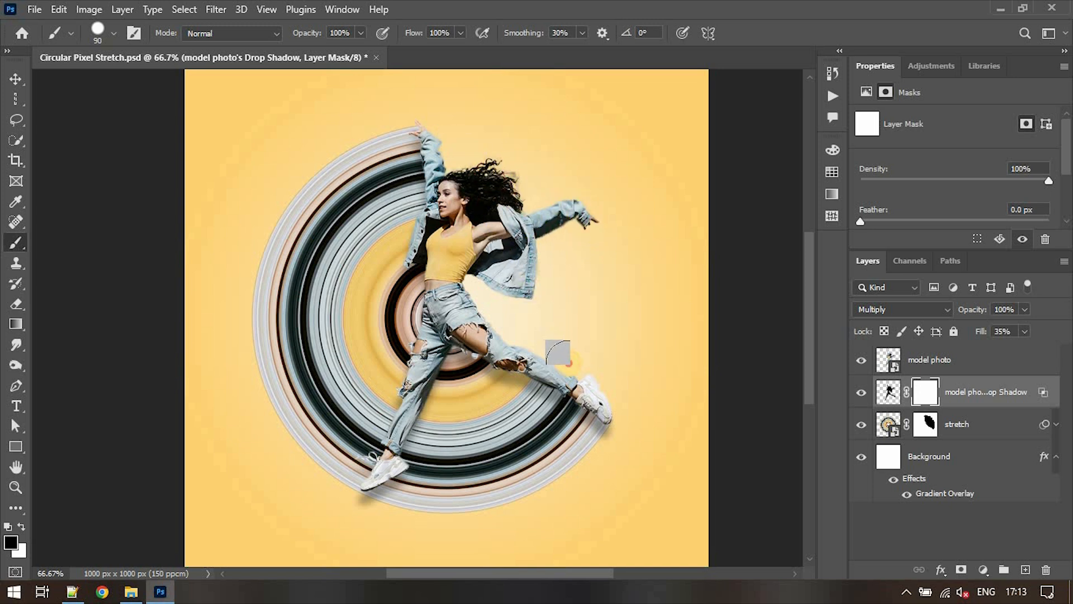
Paint black on the shadow layer's mask with the 90 px hard brush, hiding shadow that spills onto the background beside the dancer and below both shoes
left_click_drag(583, 367, 648, 409)
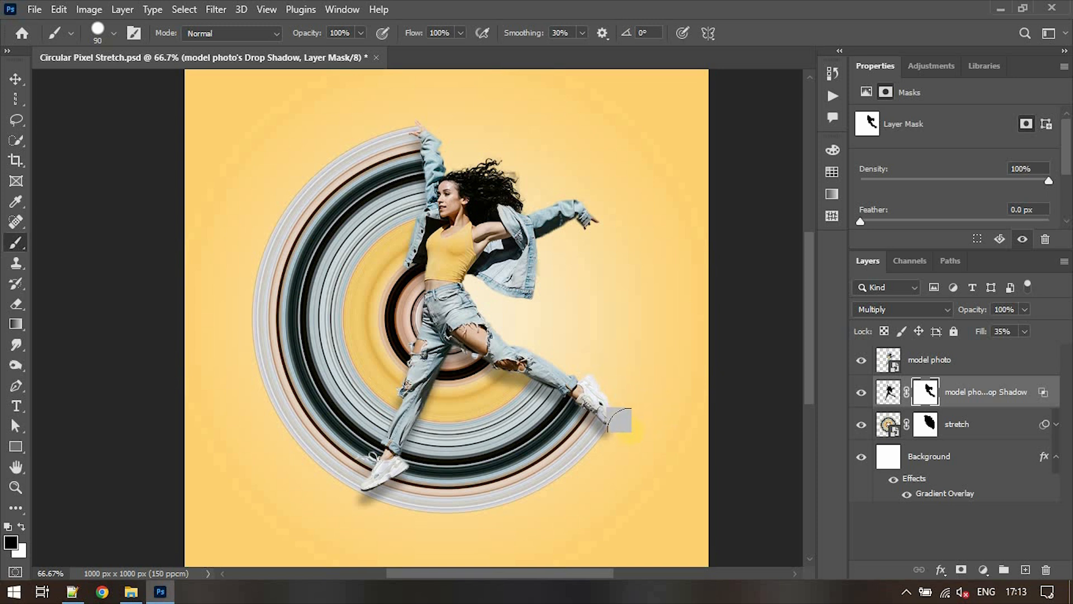
scroll(629, 430, "up", 3)
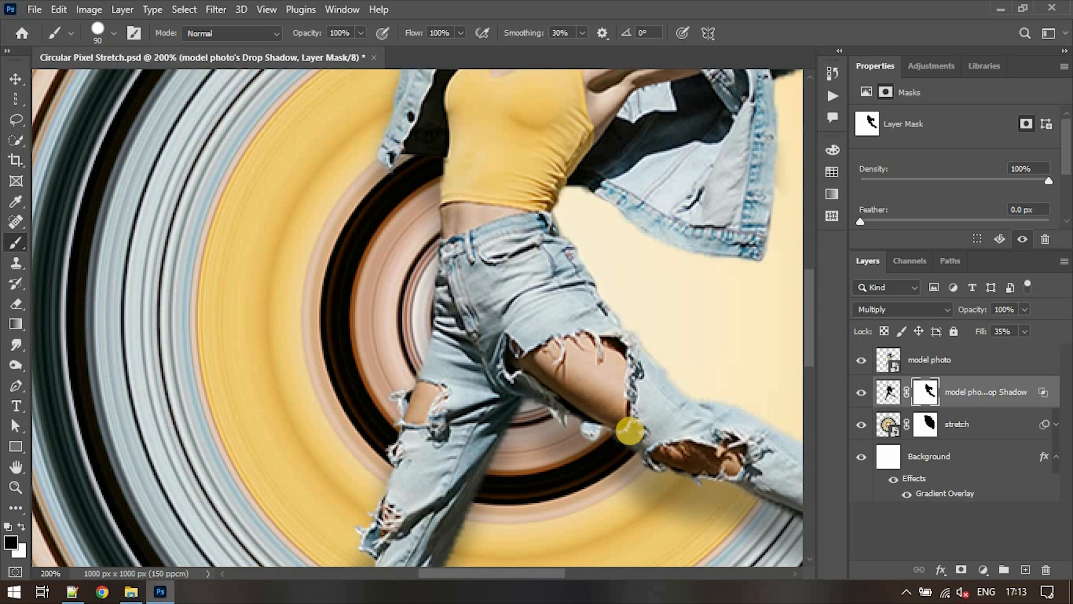
scroll(630, 431, "down", 5)
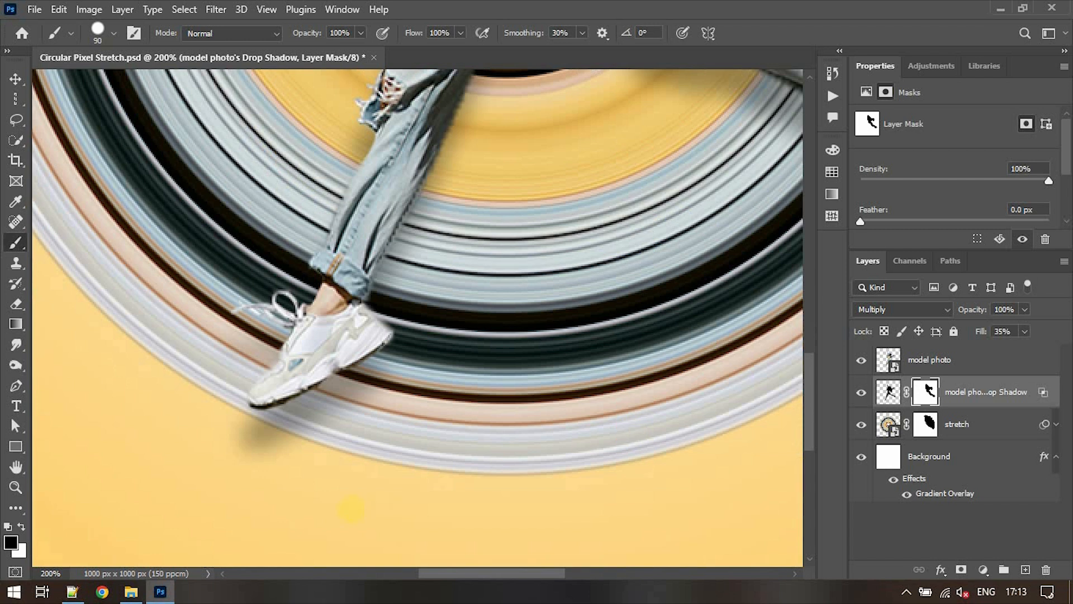
left_click_drag(276, 510, 239, 491)
left_click(250, 496)
left_click(259, 501)
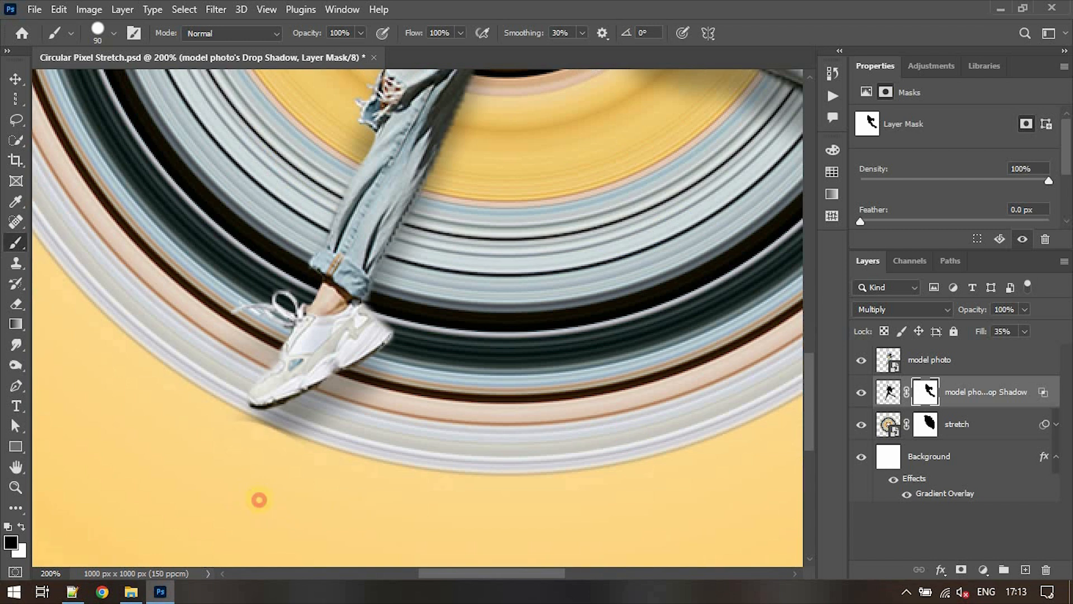
left_click(228, 483)
left_click(226, 486)
left_click(283, 507)
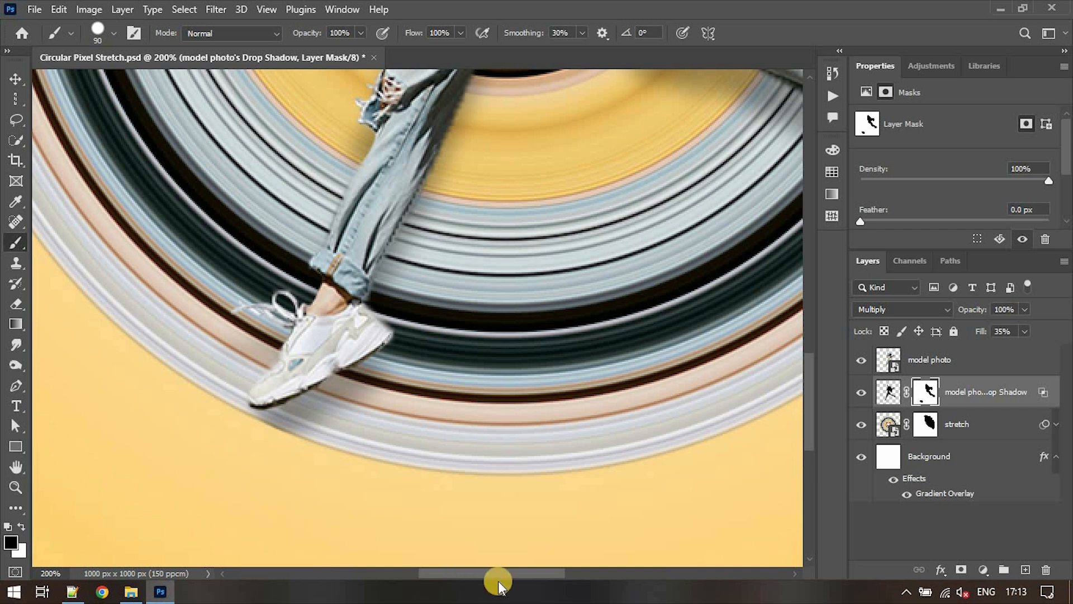
left_click_drag(498, 574, 549, 565)
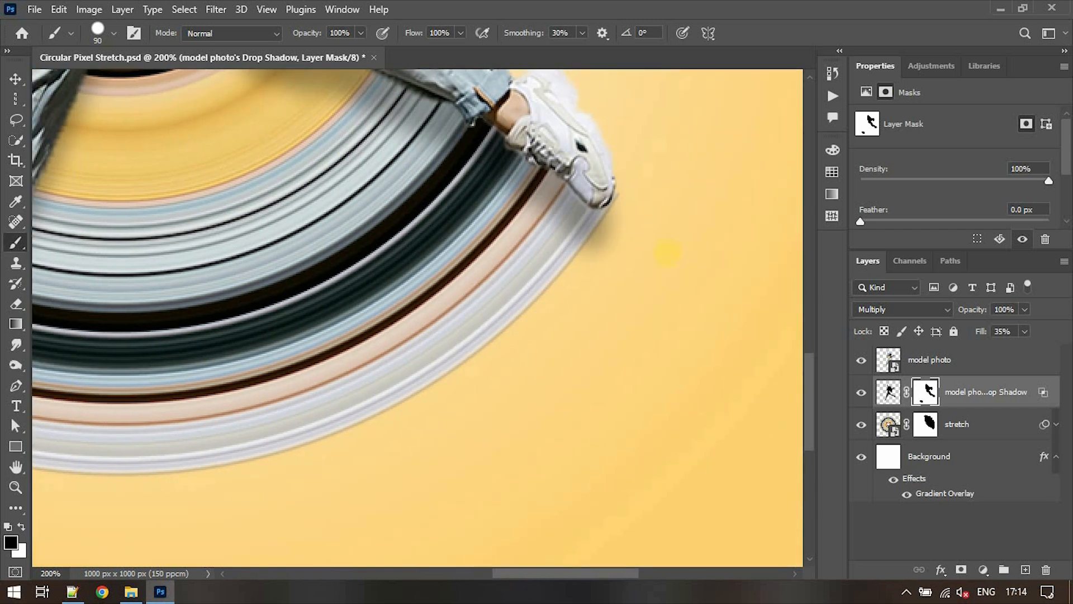
left_click_drag(667, 254, 641, 293)
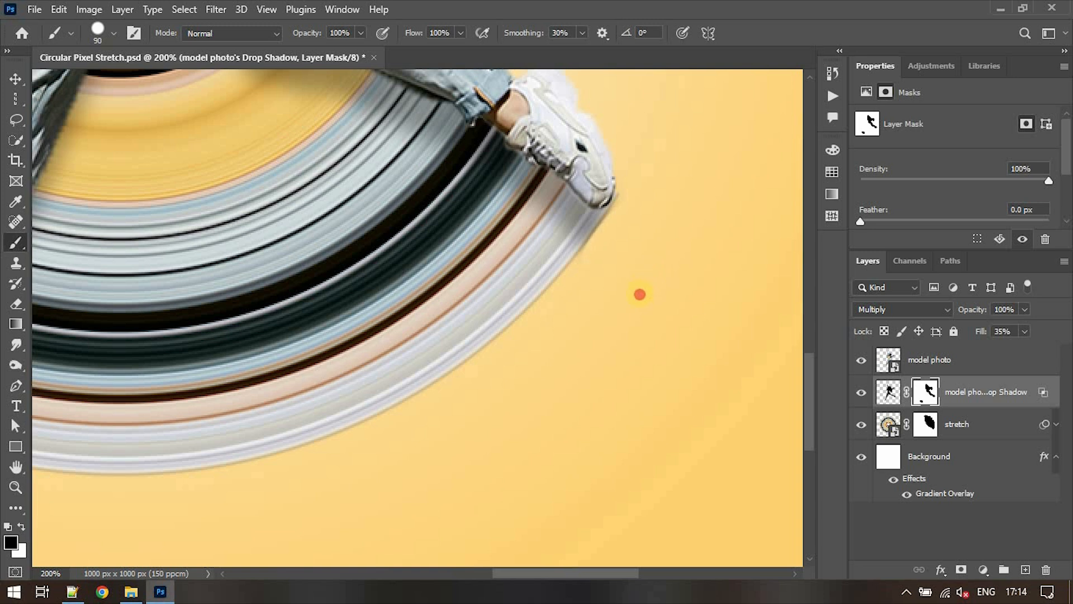
key("ctrl+0")
Create a new layer beneath the stretch layer and stamp one black 90 px Soft Round brush dab below and left of the rings
left_click(988, 421)
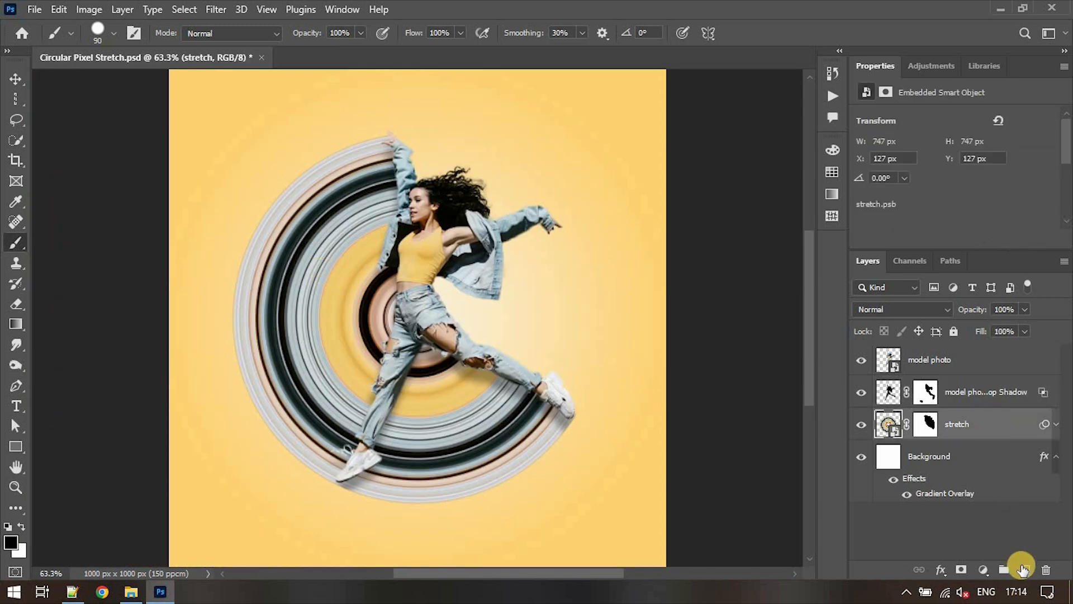
left_click(1021, 568)
left_click_drag(968, 430, 971, 469)
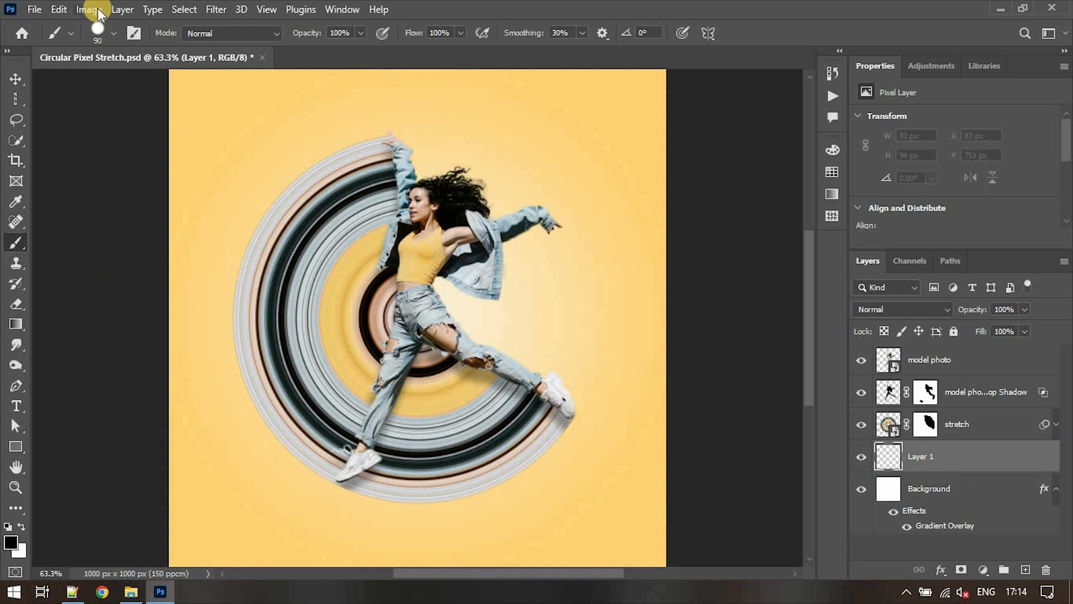
left_click(113, 33)
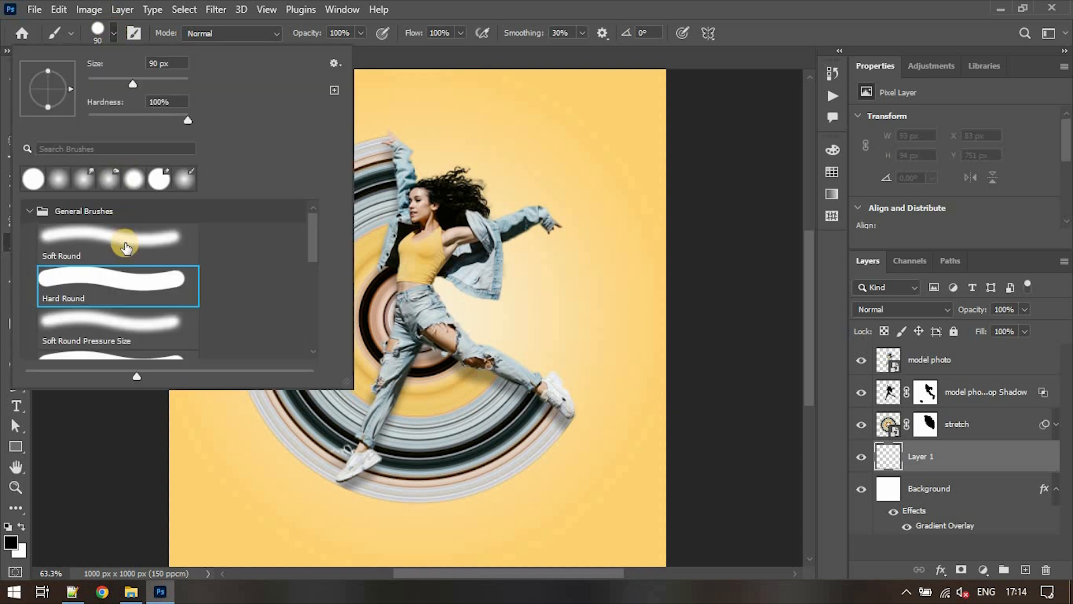
left_click(124, 242)
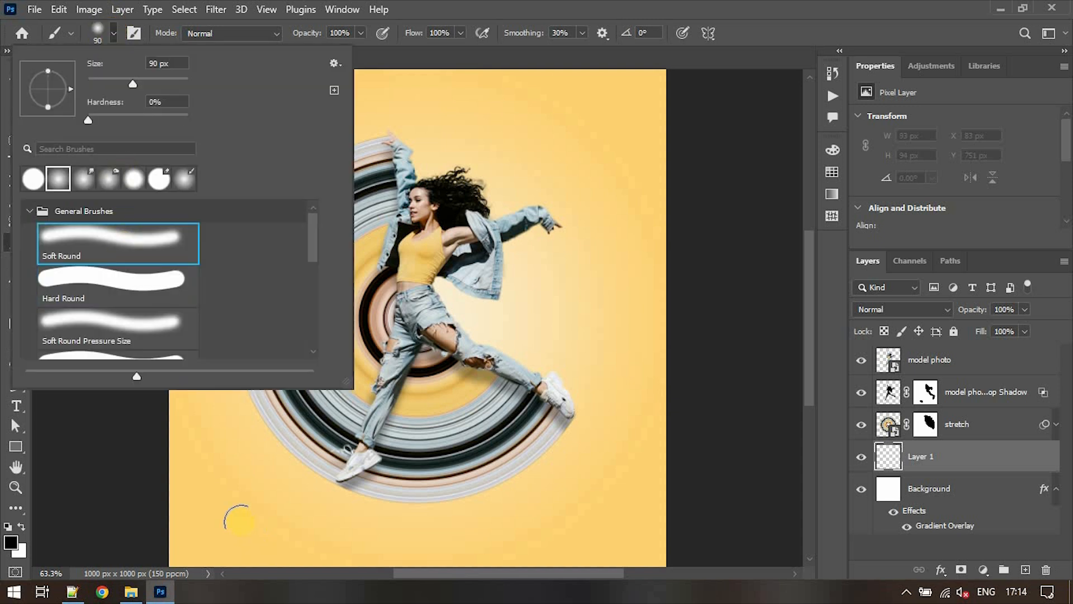
left_click(227, 493)
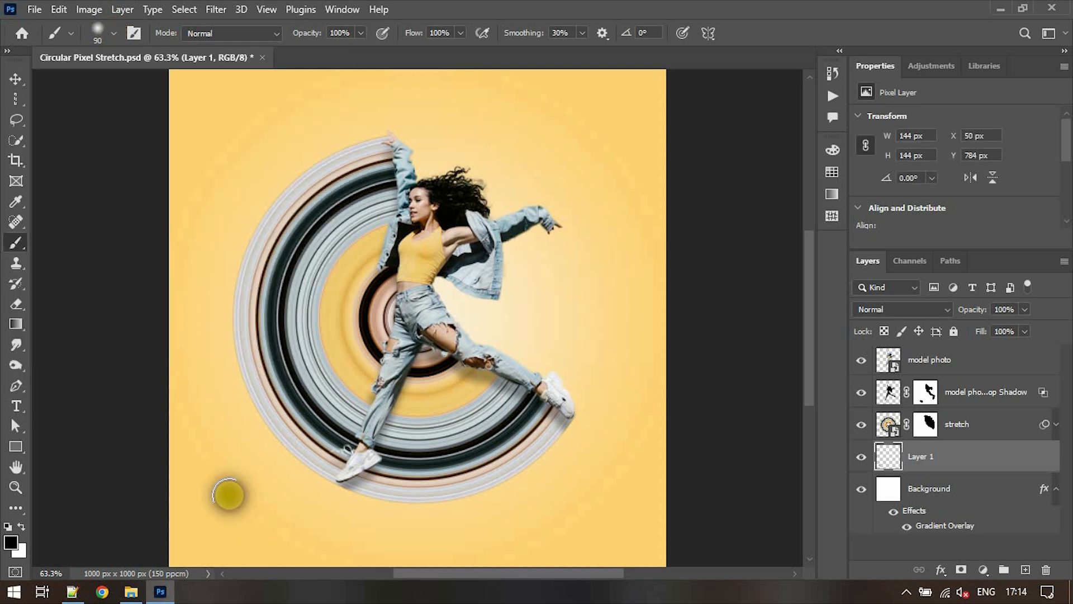
Stretch the black dab into a flat ellipse about 530 by 54 px, center it beneath the rings, and name its layer shadow
key("v")
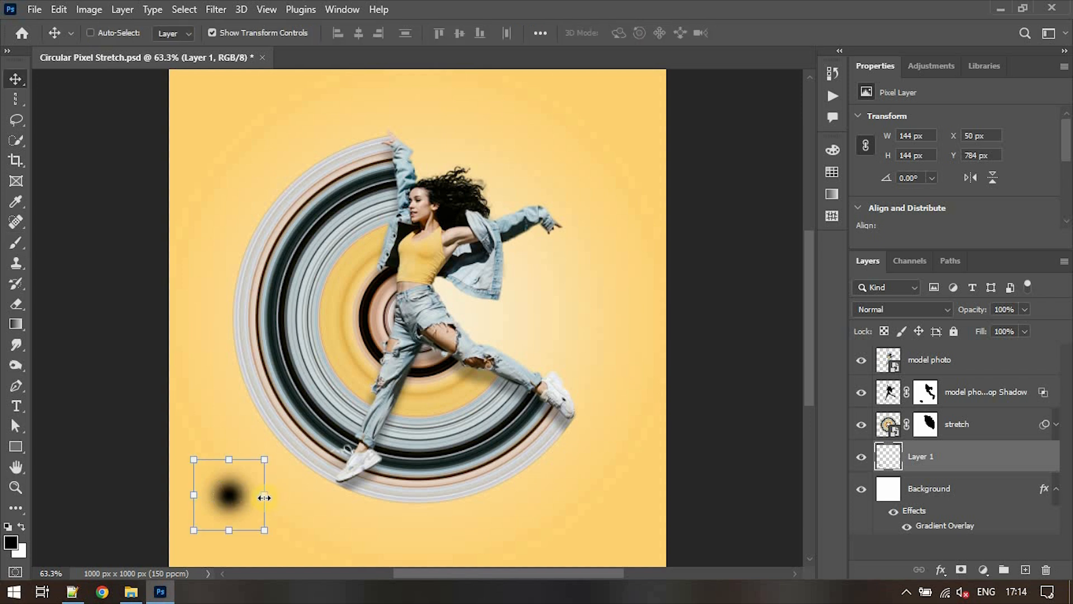
left_click_drag(264, 497, 462, 508)
left_click_drag(327, 459, 425, 503)
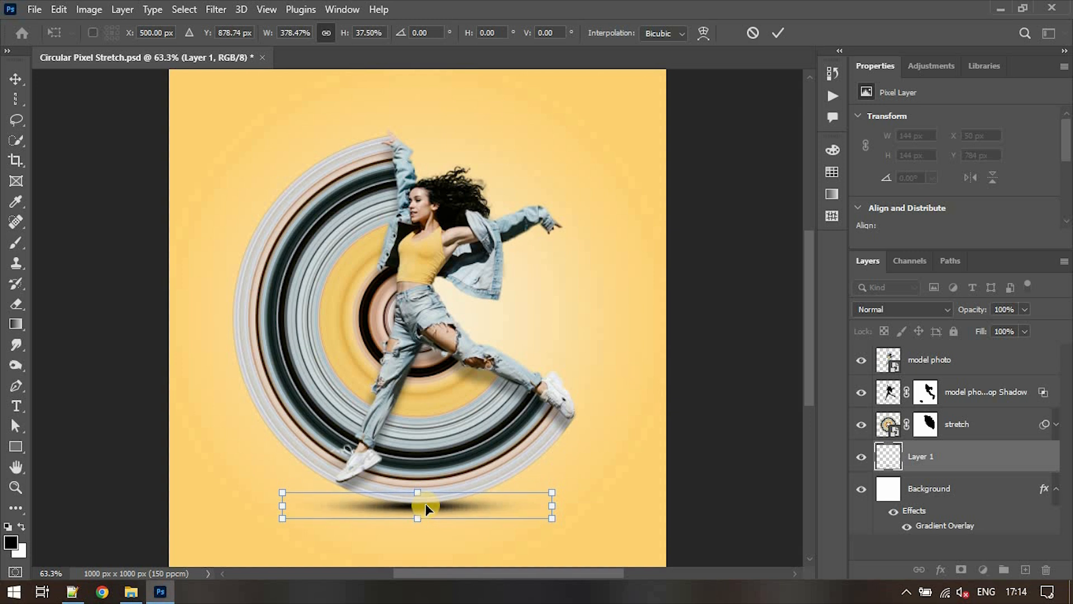
double_click(920, 456)
type("shadow")
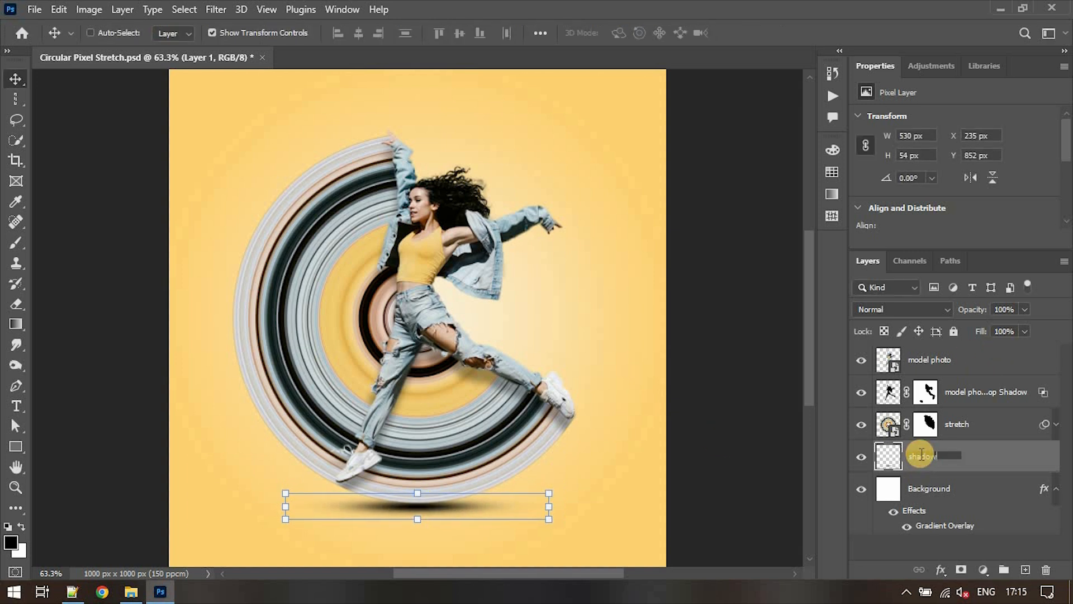
key("Return")
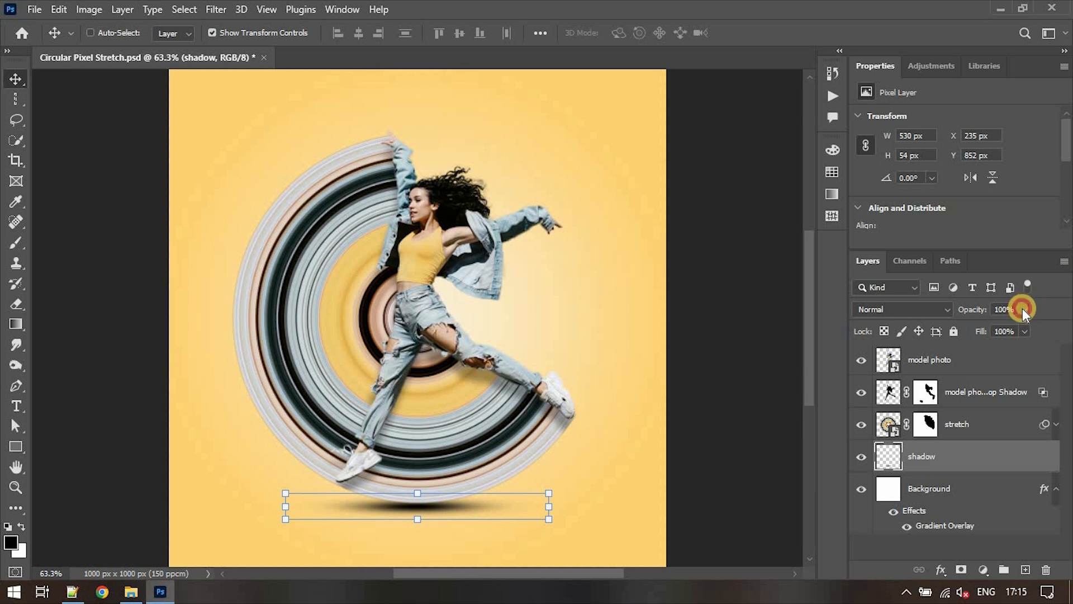
Set the shadow layer's opacity to 61% and save the document
left_click_drag(1023, 308, 991, 324)
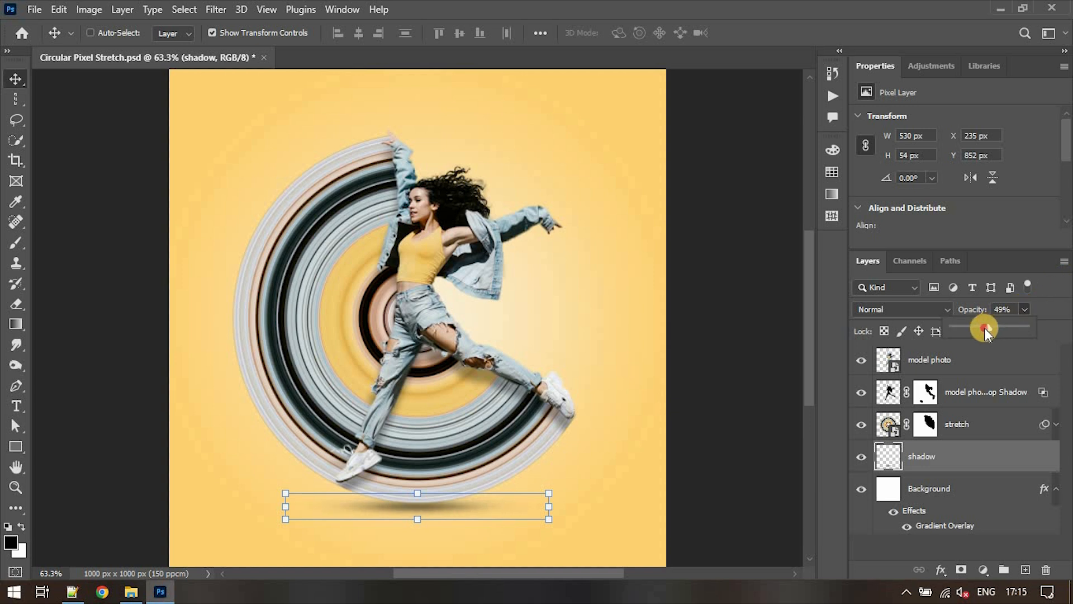
left_click_drag(981, 327, 997, 328)
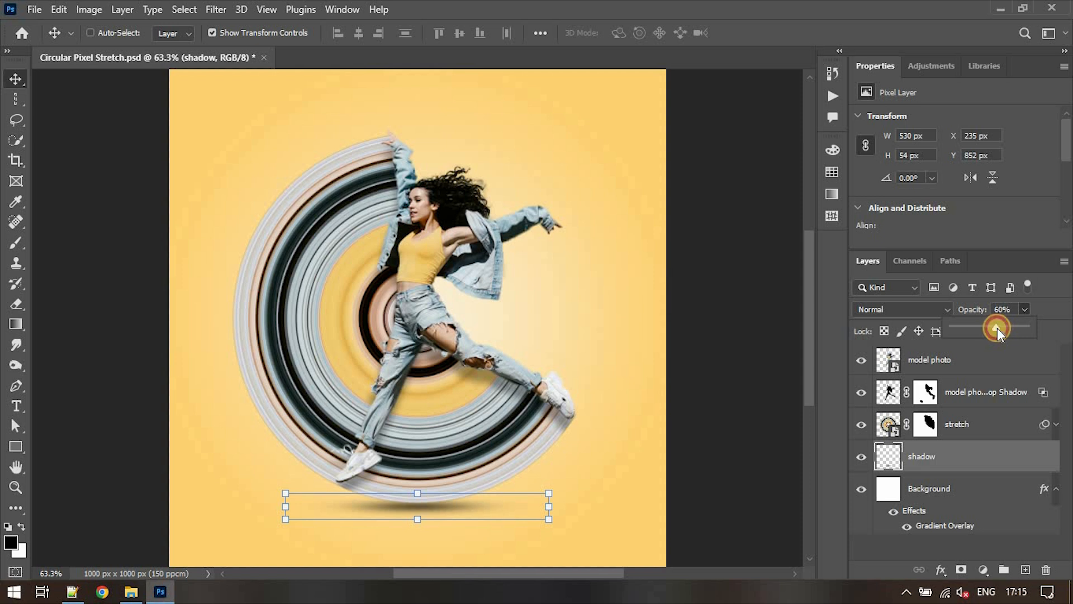
left_click(1003, 462)
key("ctrl+s")
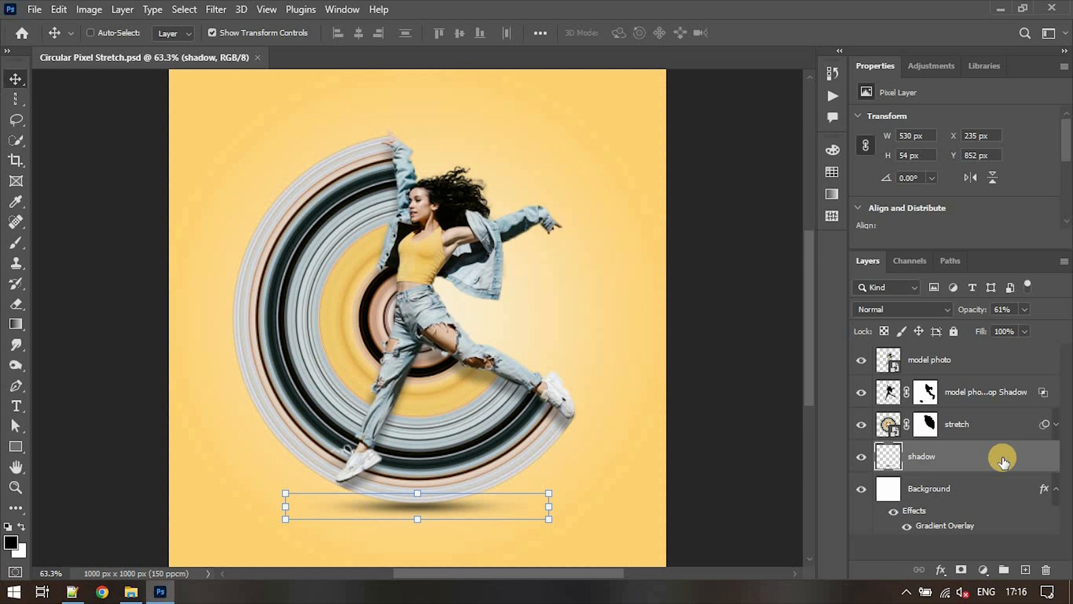
Group the stretch and shadow layers and name the group "without layer stack"
left_click(982, 422)
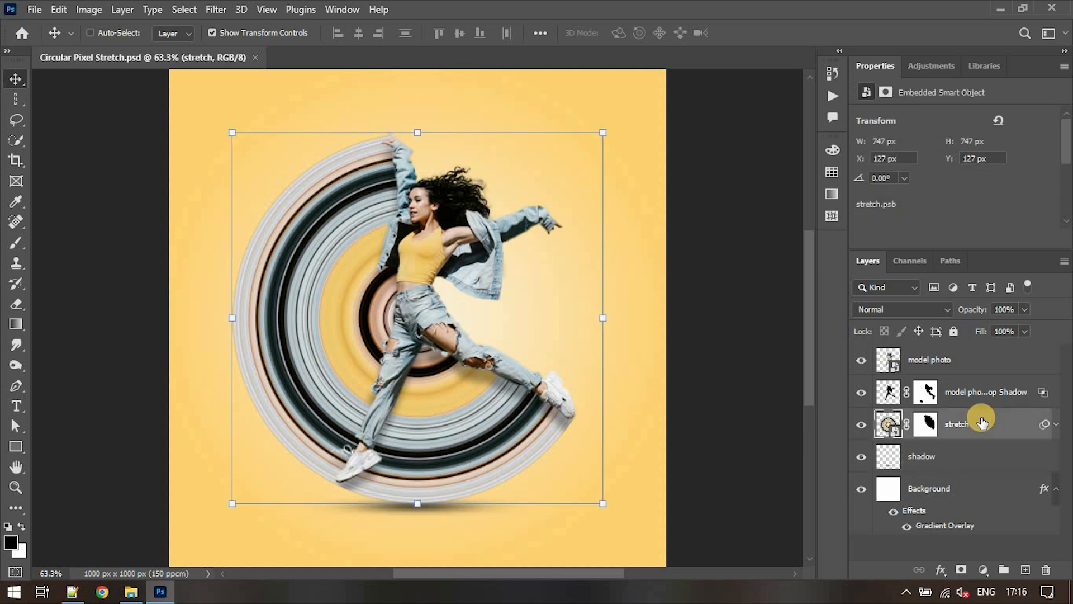
left_click(982, 459)
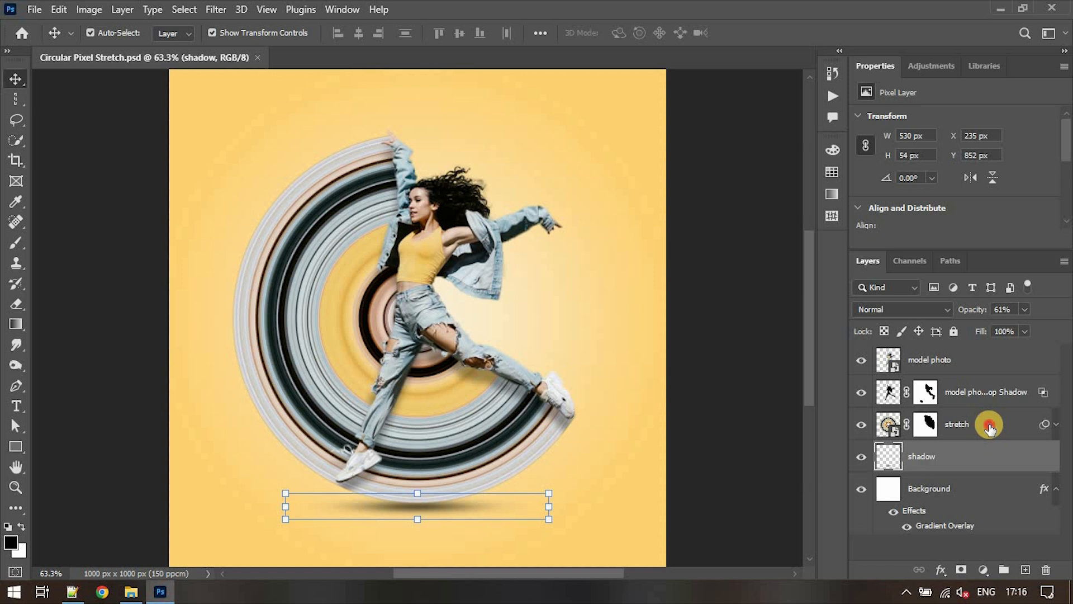
left_click(989, 426, "ctrl")
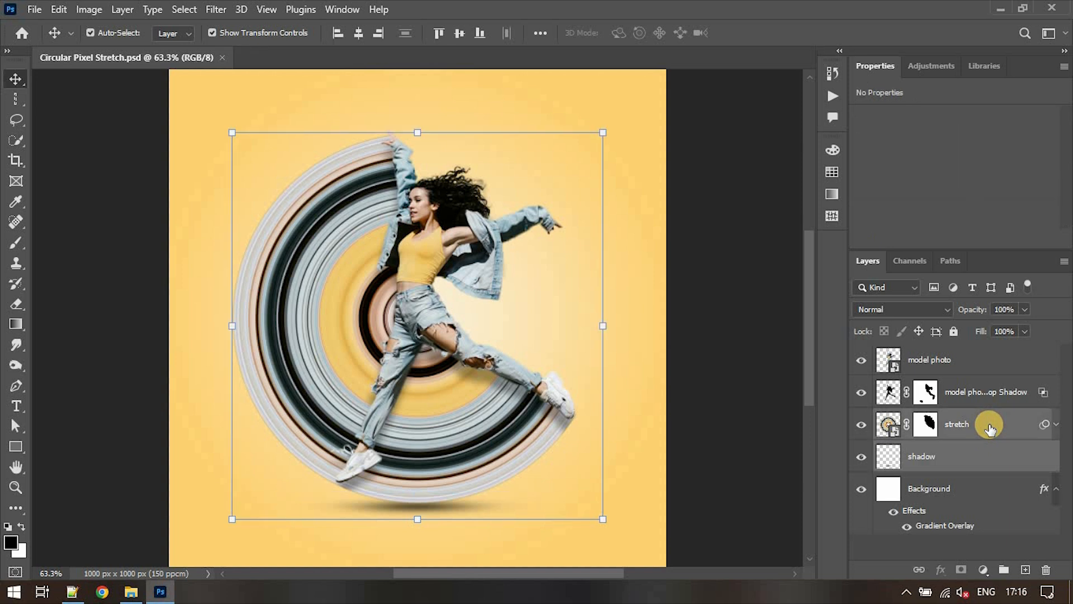
key("ctrl+g")
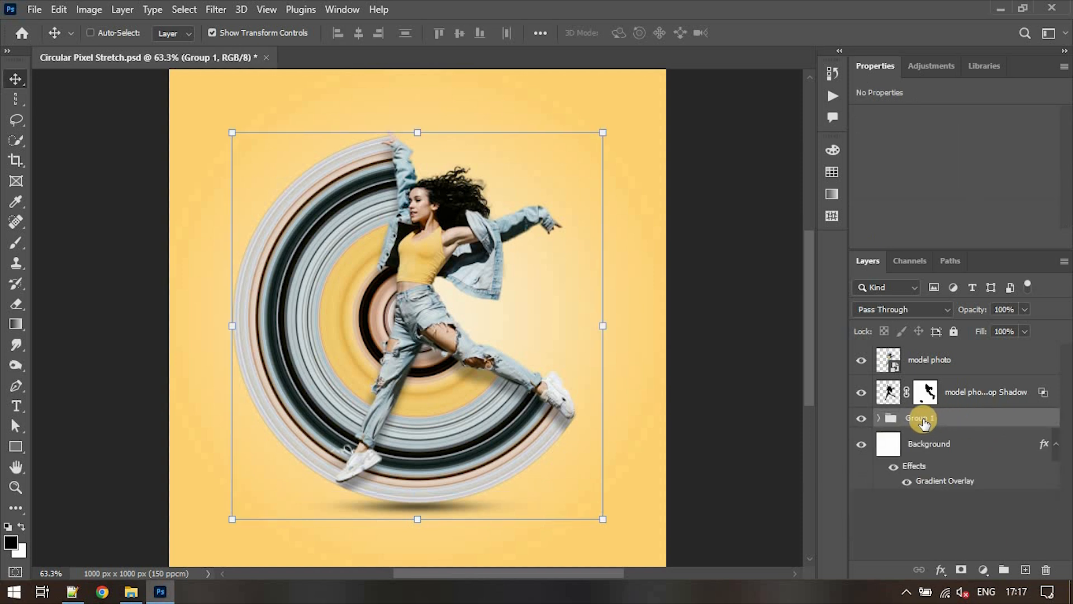
double_click(922, 418)
type("without layer stack")
key("Return")
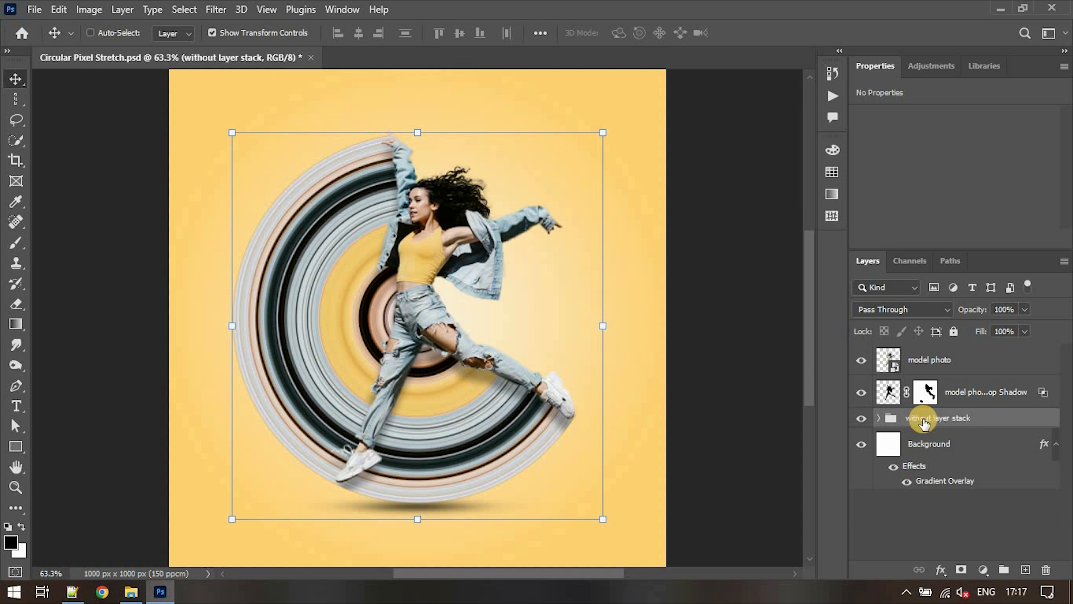
Hide the "without layer stack" group and the dancer's drop shadow layer, and collapse the Background layer's effects list
left_click(862, 419)
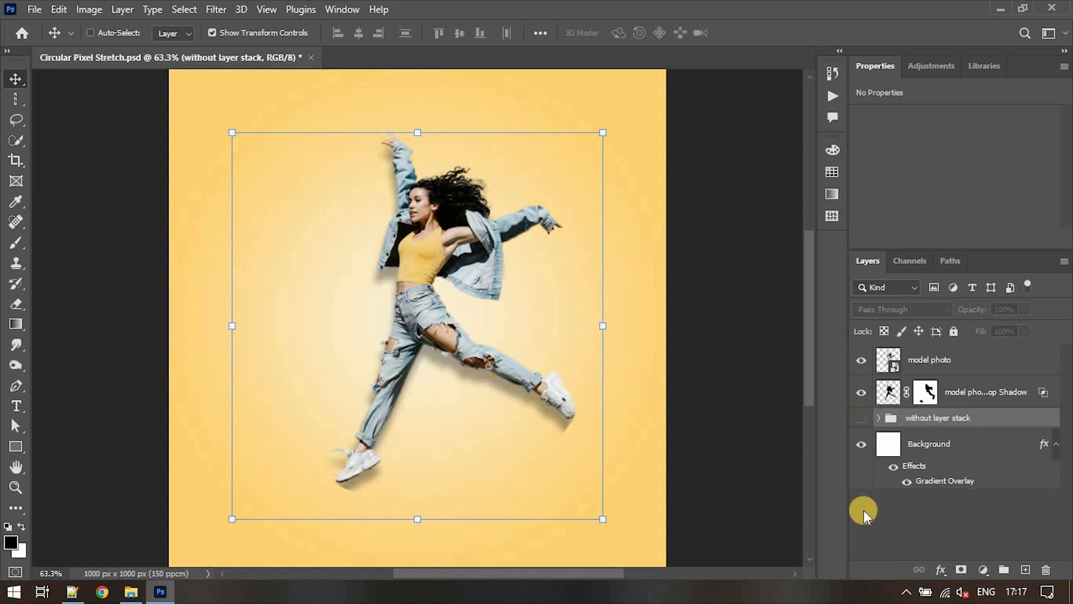
left_click(1057, 444)
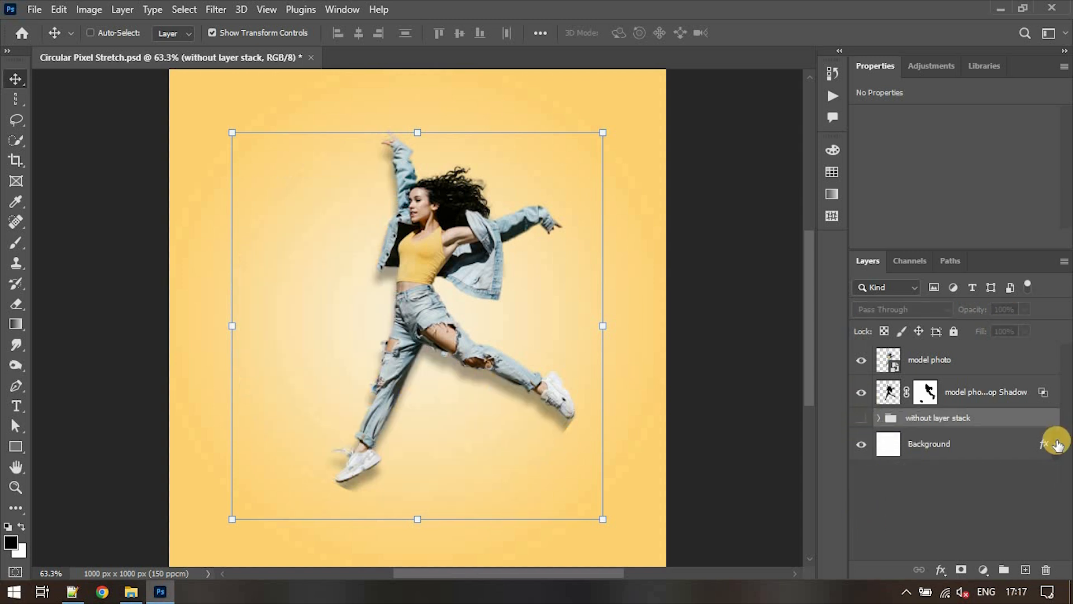
left_click(862, 394)
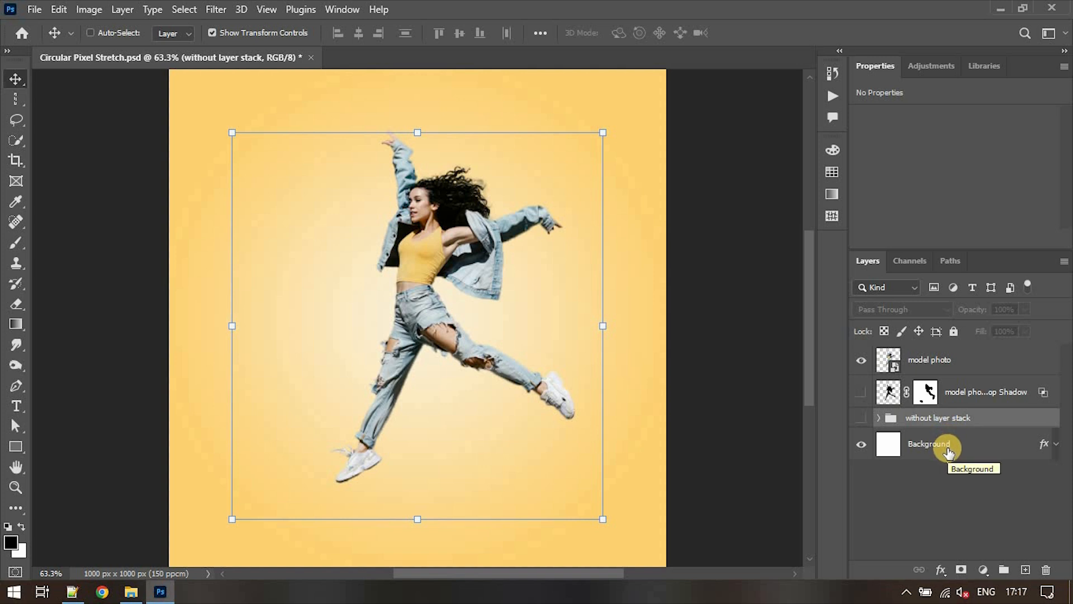
Duplicate the model photo layer and shift the copy 1 px horizontally, to X 325 px
left_click(957, 364)
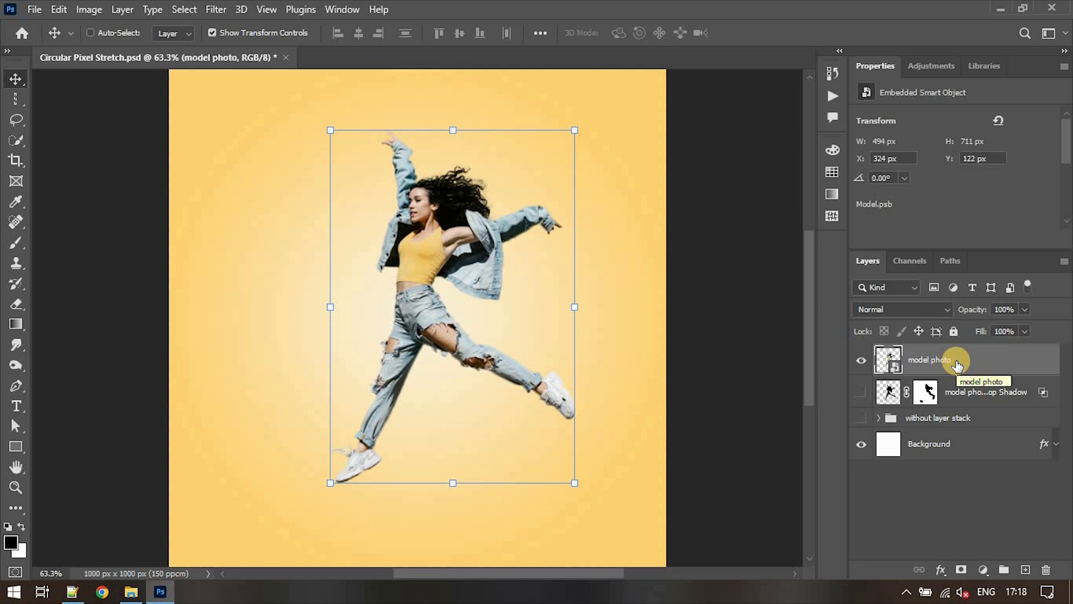
key("ctrl+j")
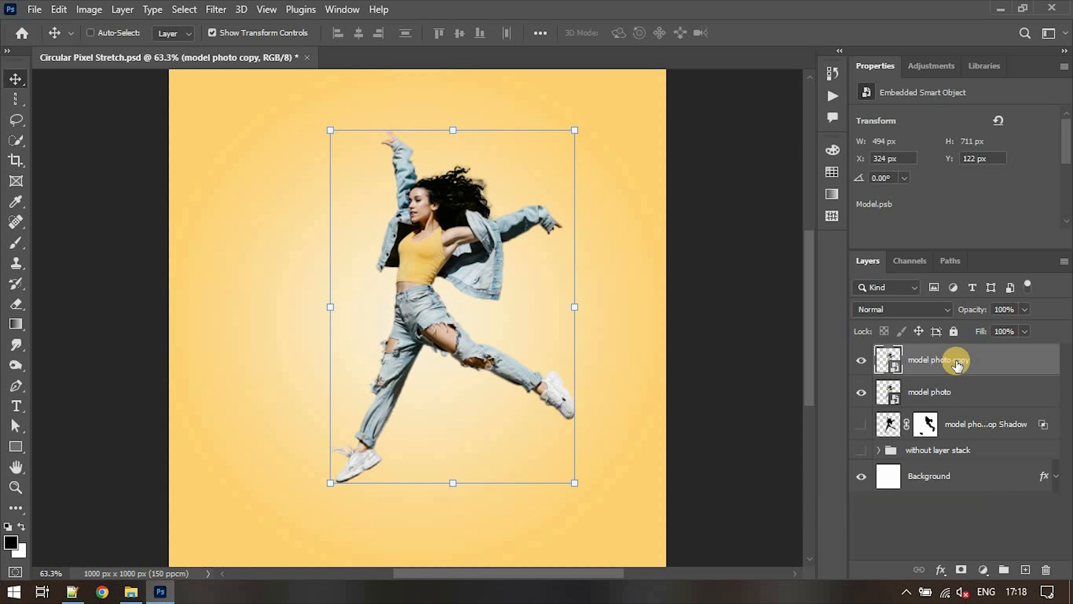
left_click_drag(424, 228, 424, 228)
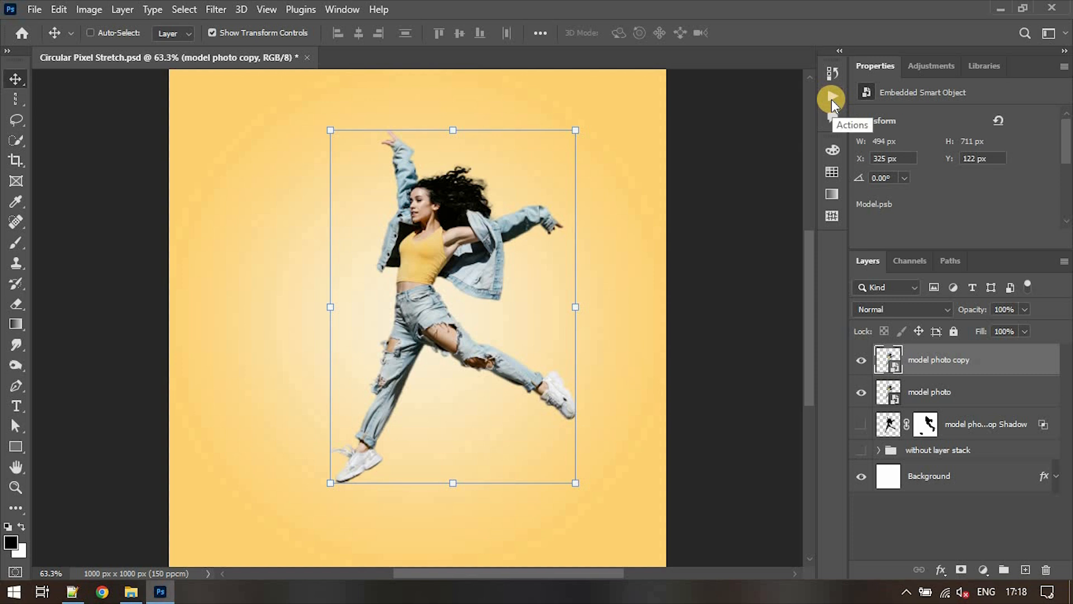
Create a new action named "Action 1" in the Default Actions set and start recording it
left_click(340, 10)
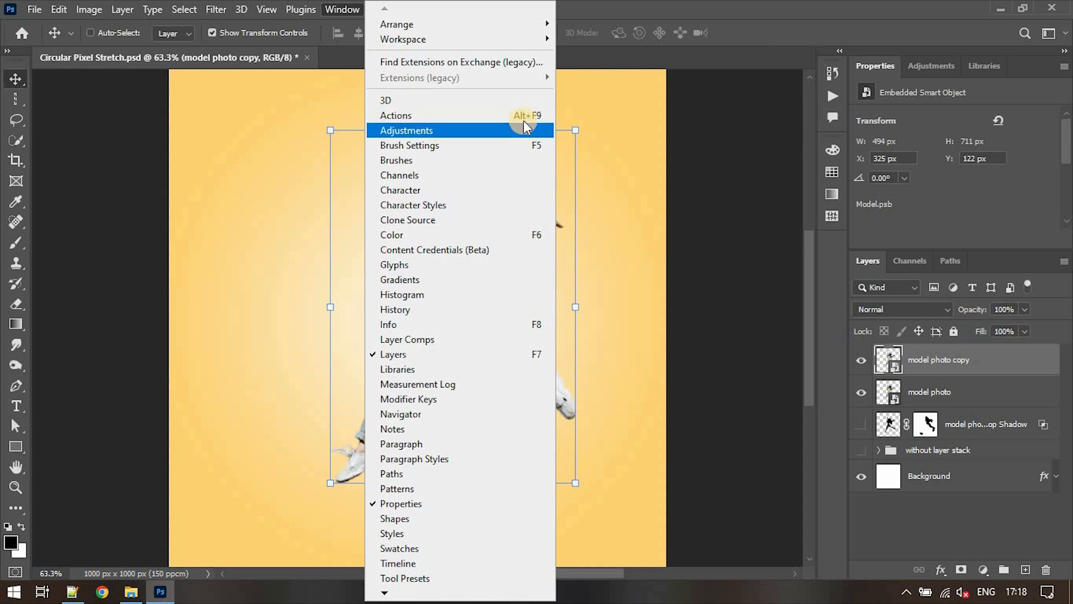
left_click(743, 156)
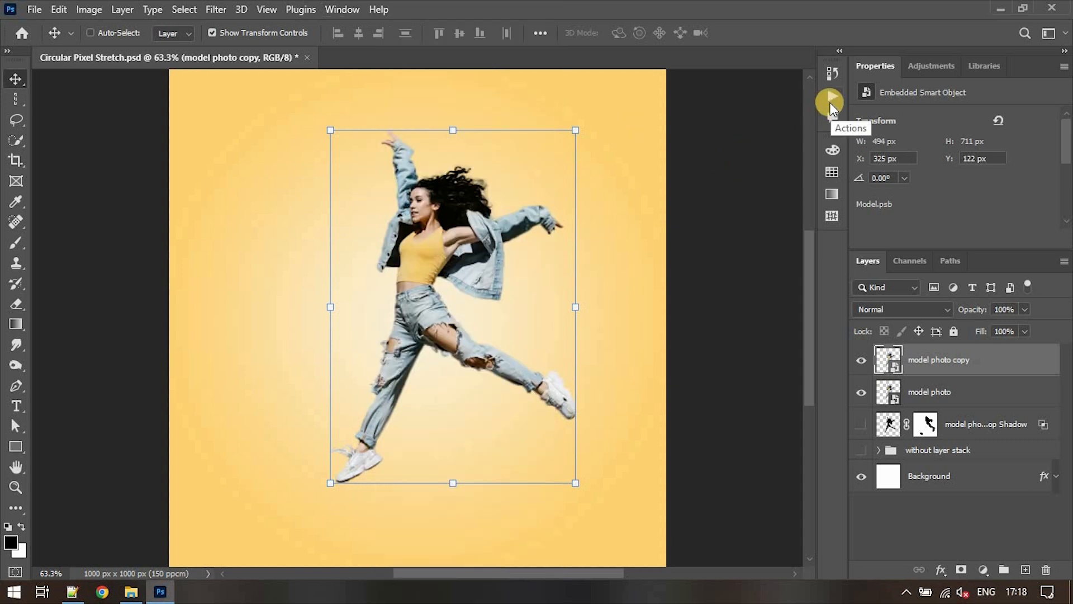
left_click(830, 102)
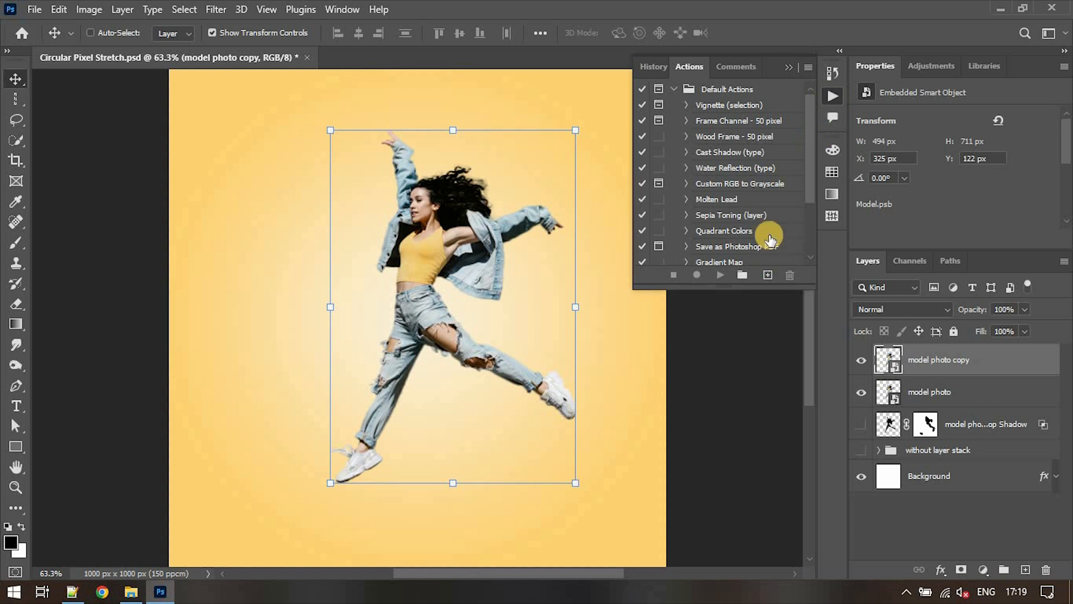
scroll(771, 240, "down", 3)
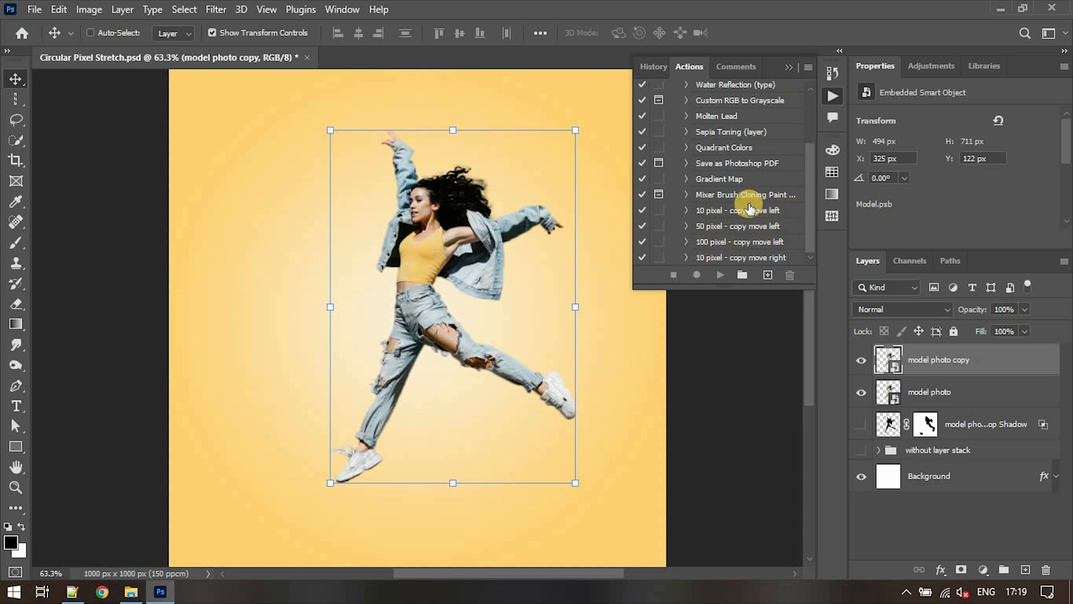
left_click(768, 276)
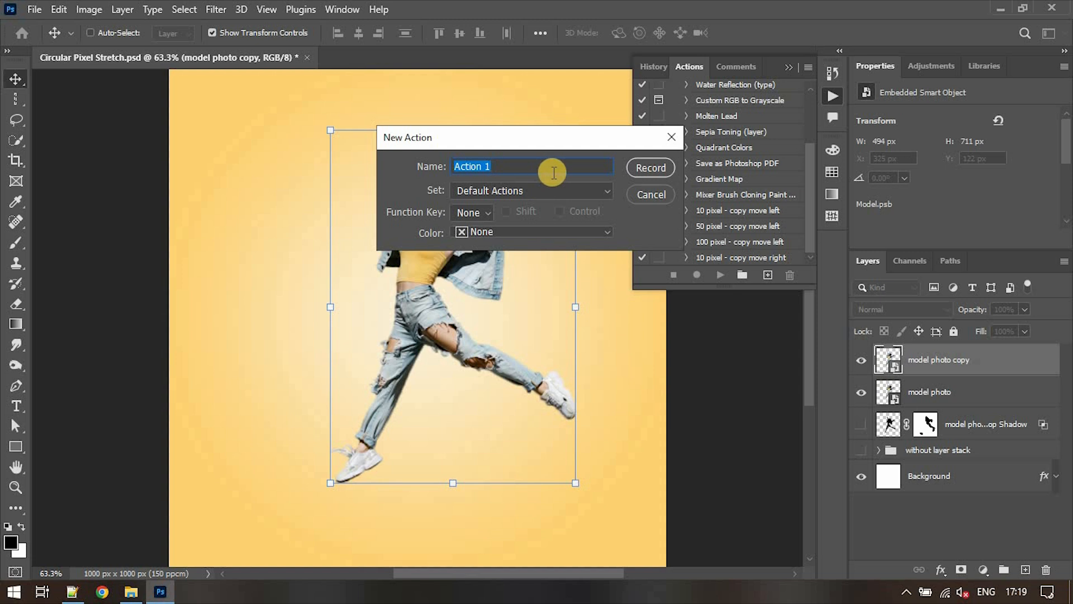
left_click(639, 169)
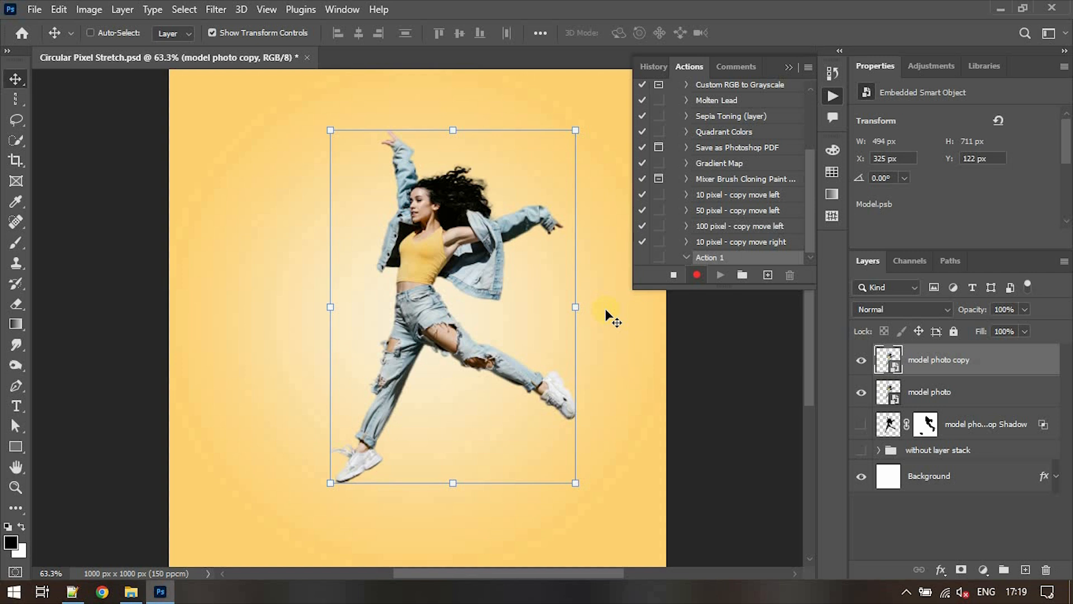
Record five successive duplications of the model photo copy, nudging each of the first four duplicates 1 px right, and stop recording
key("ctrl")
key("ctrl+j")
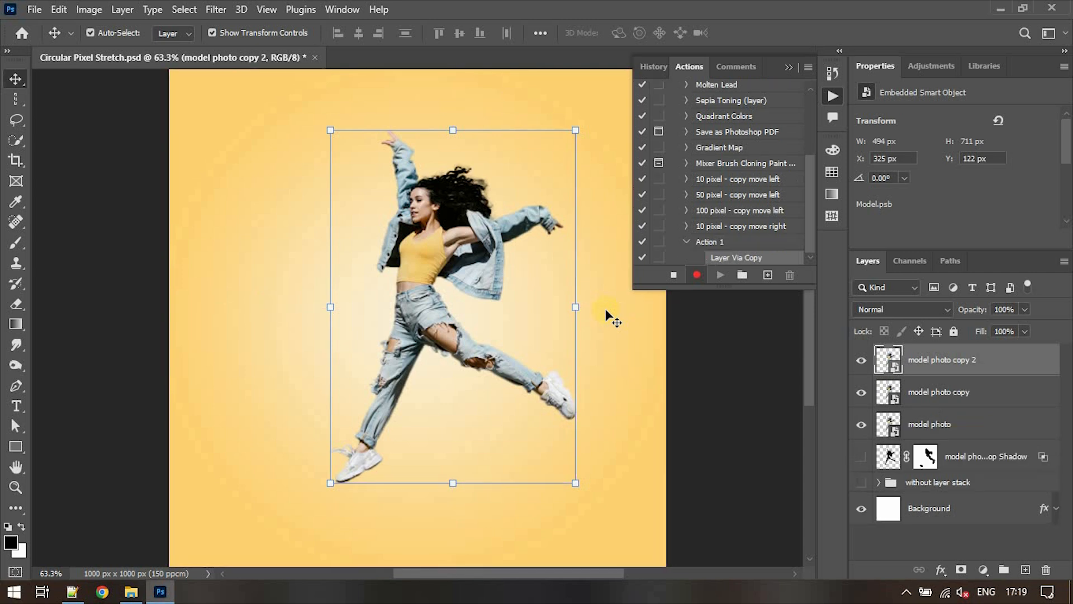
key("Right")
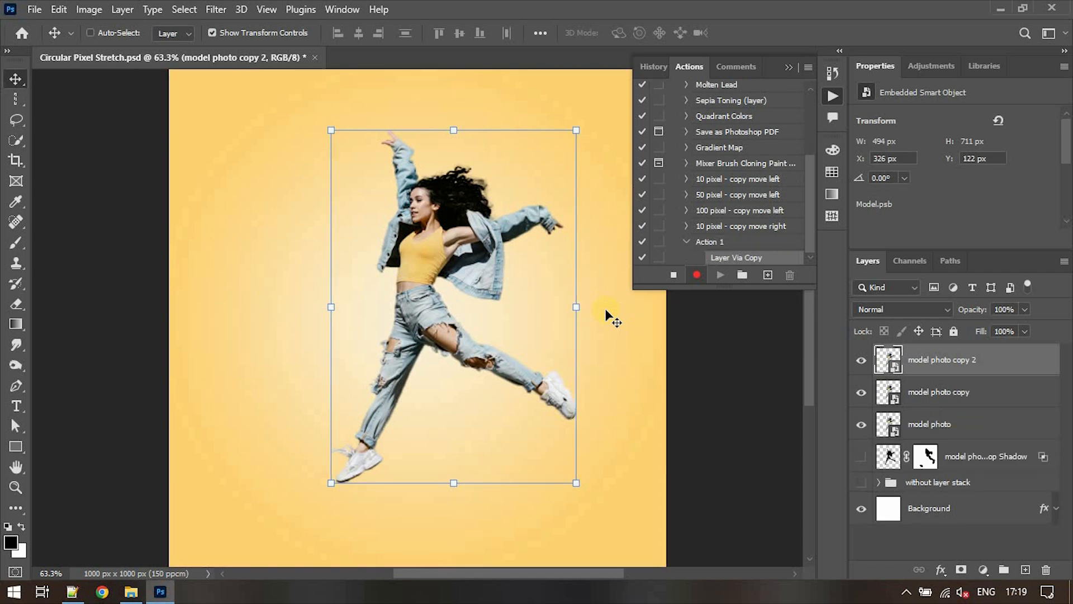
key("ctrl+j")
key("Right")
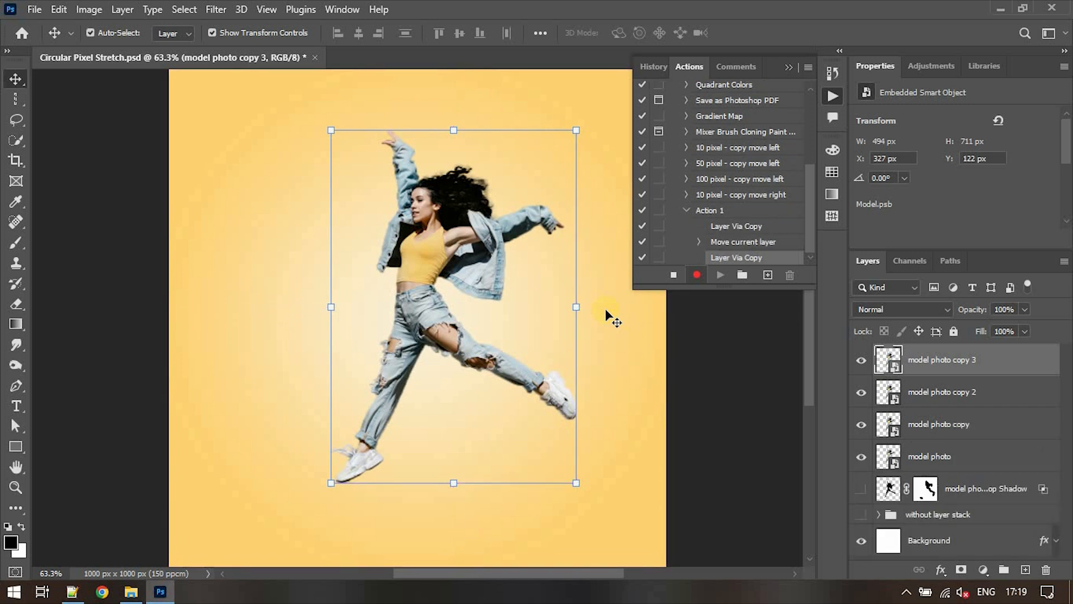
key("ctrl+j")
key("Right")
key("ctrl+j")
key("Right")
key("ctrl+j")
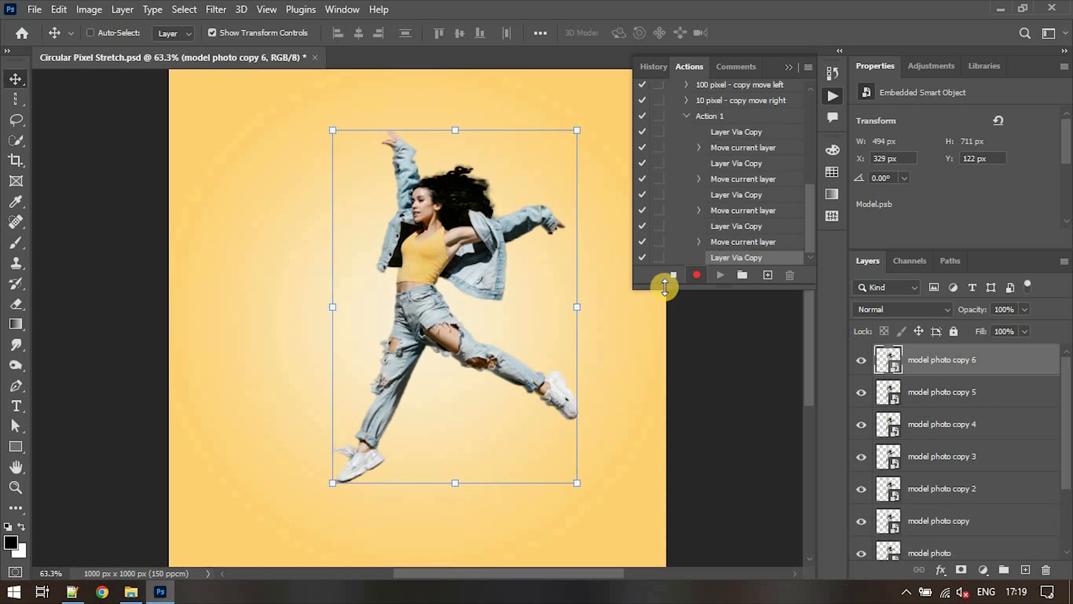
left_click(673, 278)
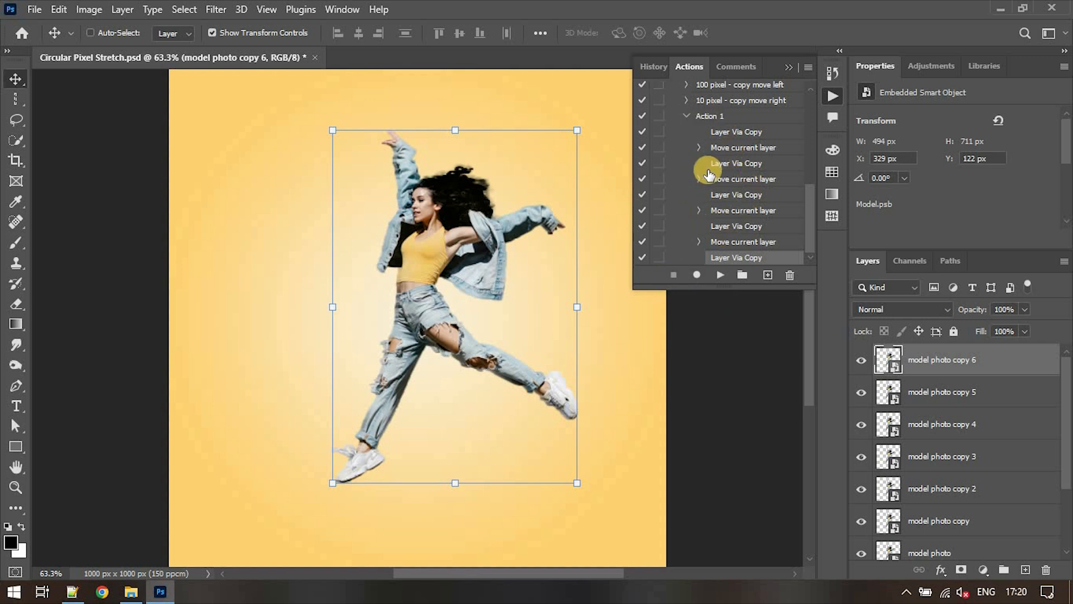
Collapse the steps of Action 1 and play the action once on the top model photo copy
left_click(687, 119)
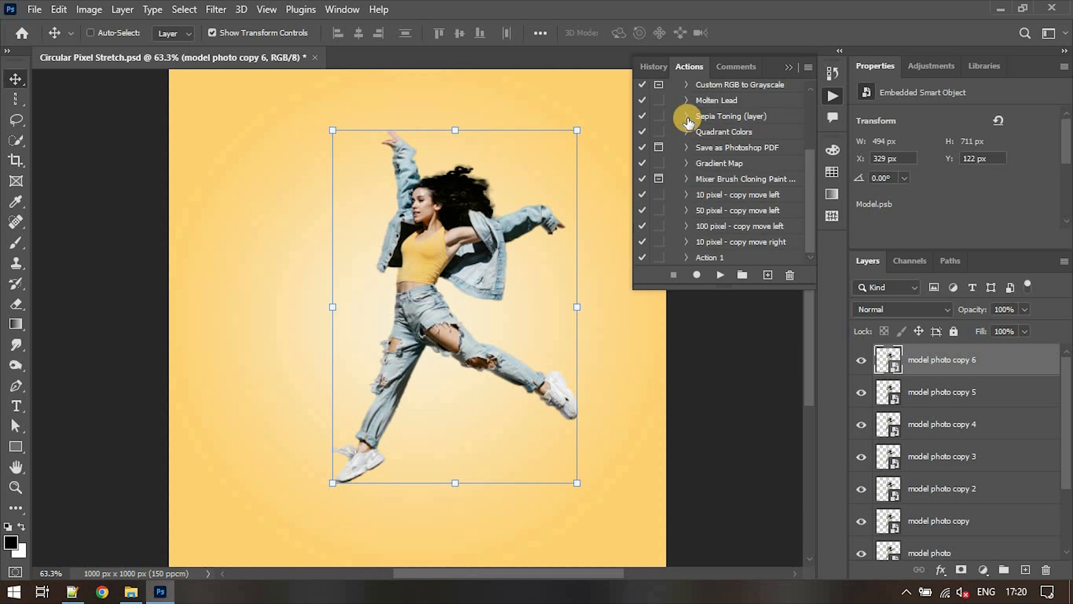
left_click(714, 258)
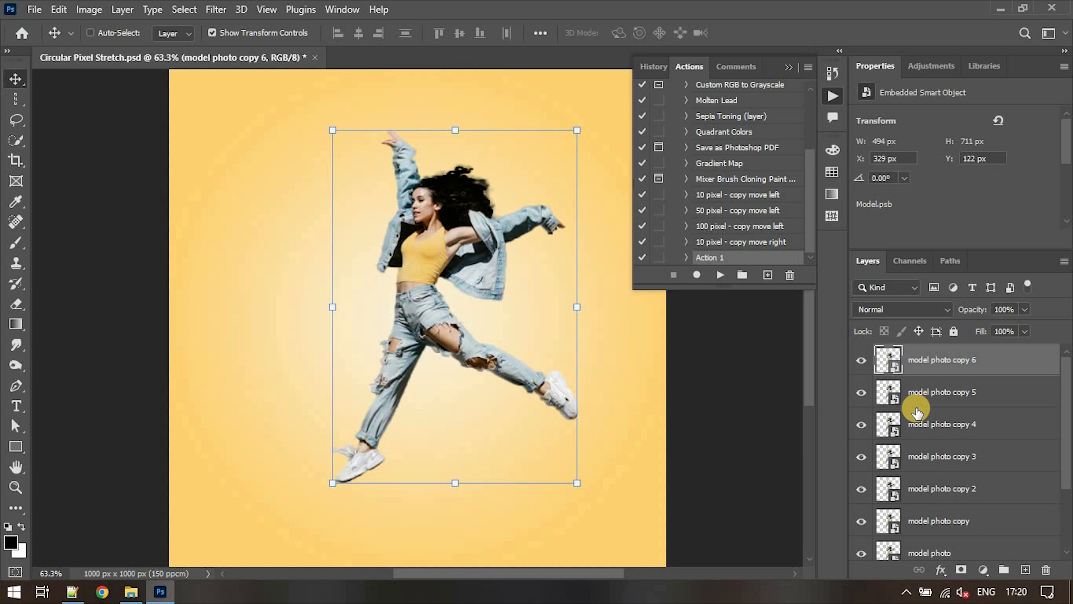
left_click(720, 276)
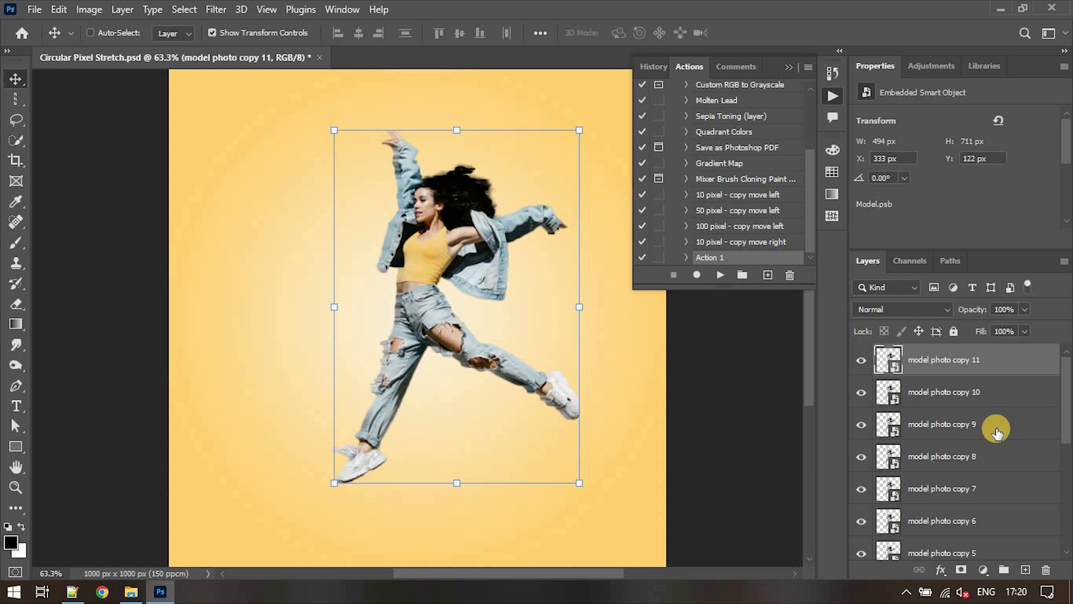
Examine the stack of model photo copies and the stretched edges around the dancer's jeans, raised arm and hair at close range
left_click_drag(1065, 405, 1068, 463)
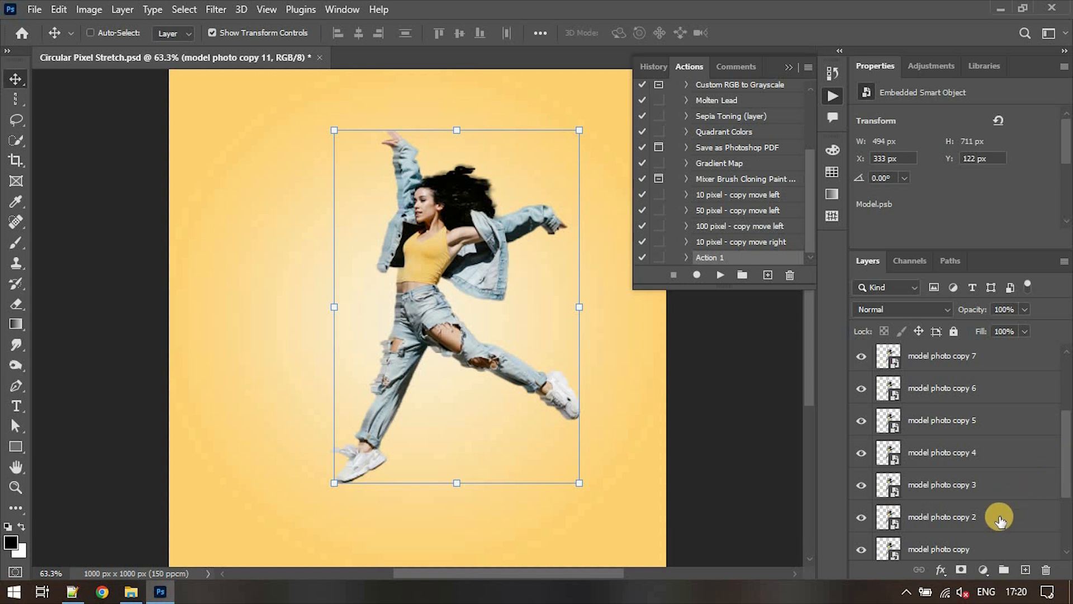
left_click_drag(1063, 439, 1062, 380)
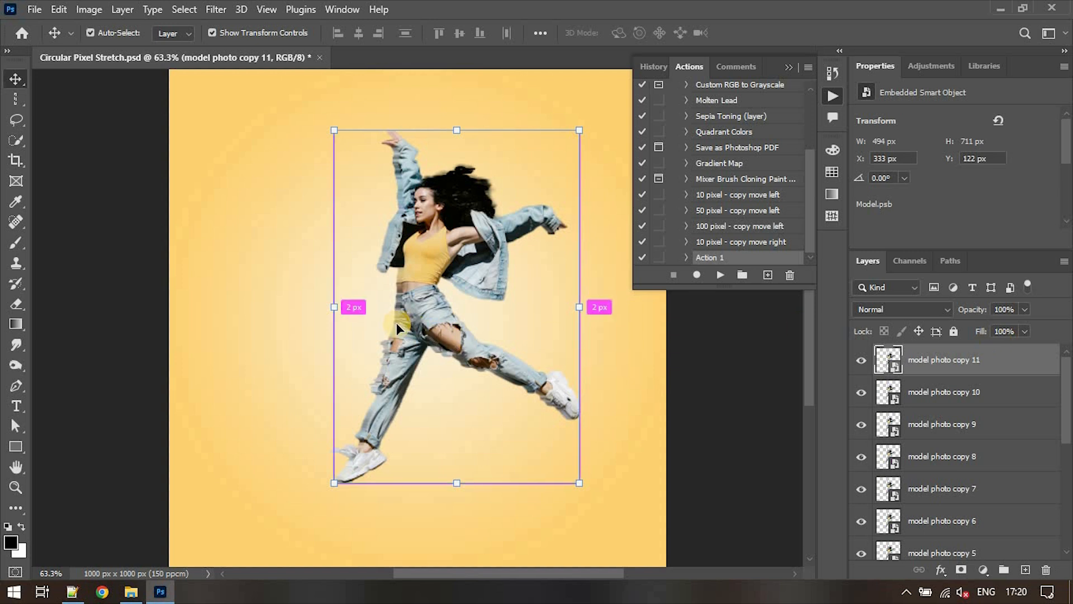
key("ctrl+plus")
key("ctrl+plus")
key("ctrl+plus")
key("ctrl+plus")
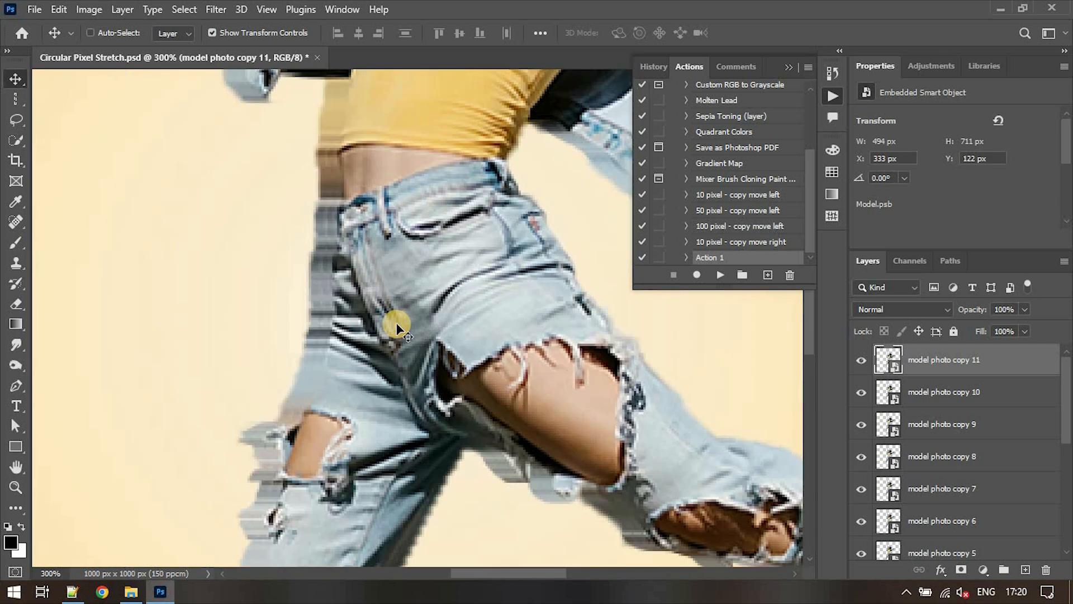
scroll(396, 327, "up", 10)
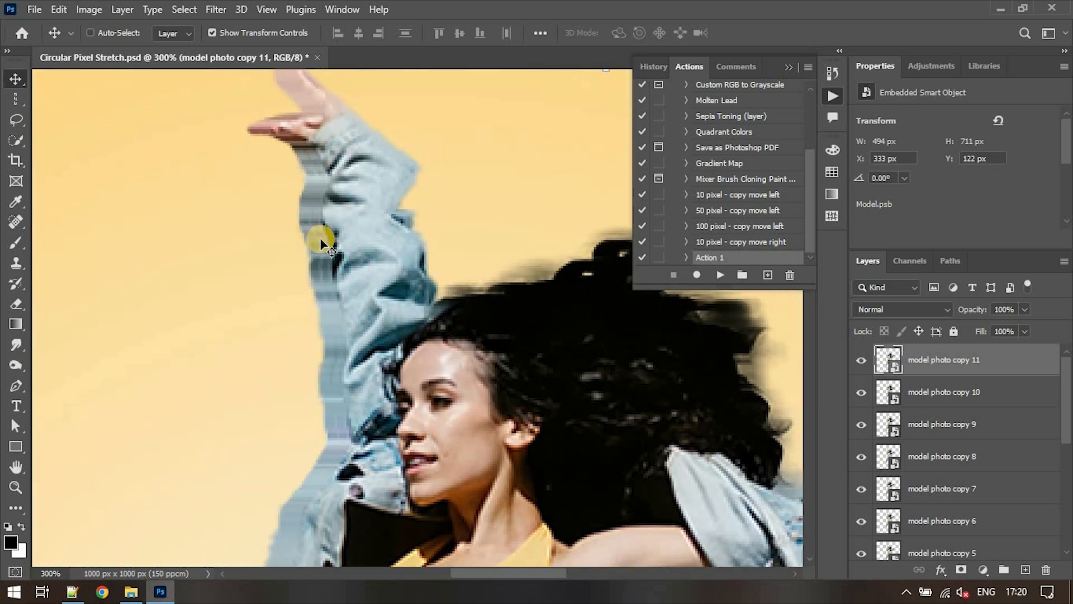
key("ctrl+plus")
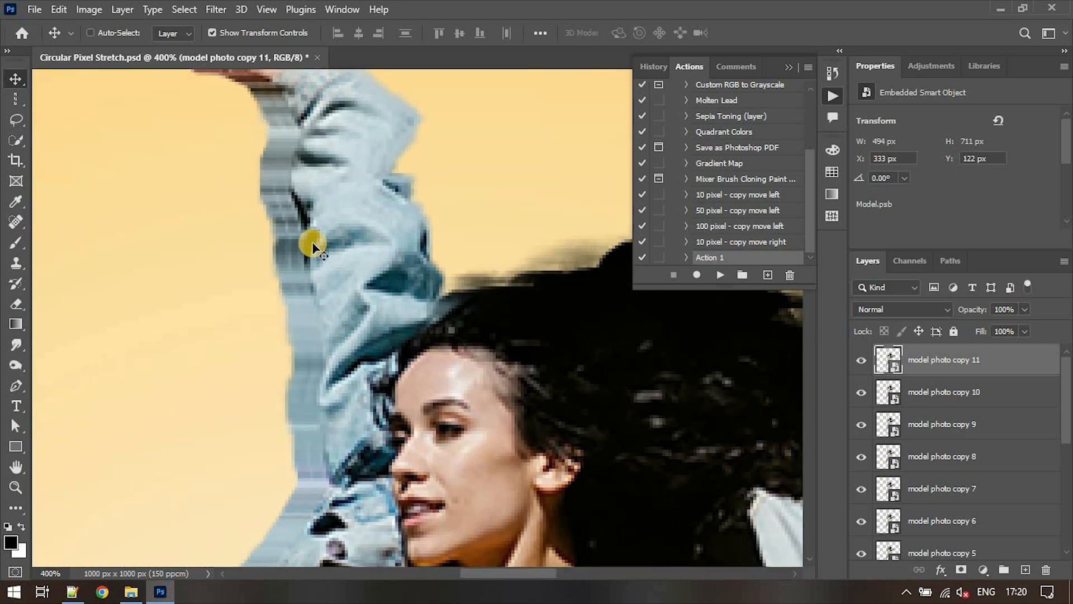
key("ctrl+minus")
key("ctrl+minus")
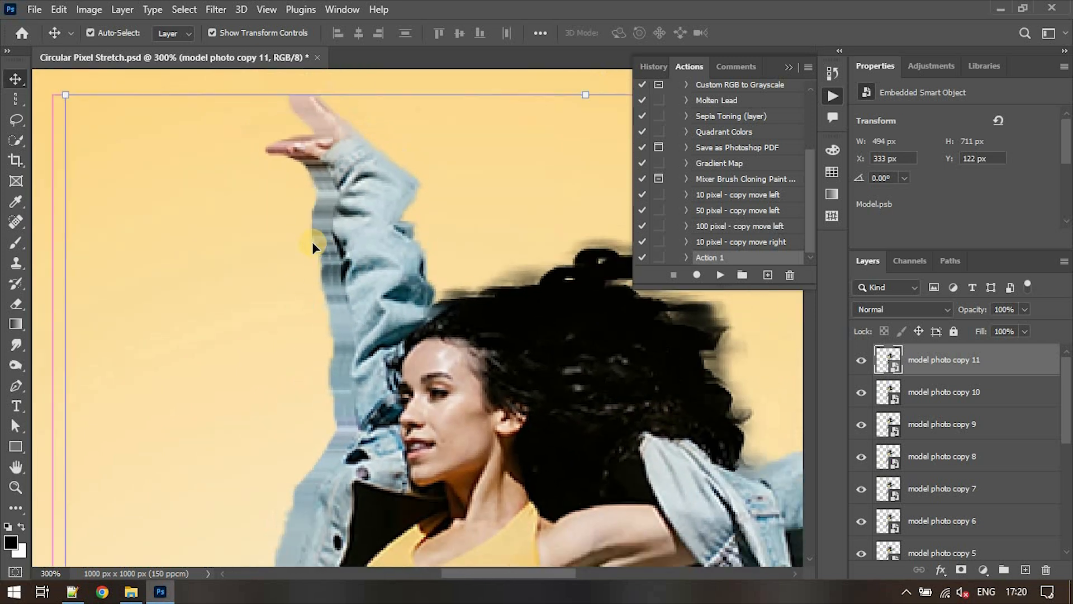
key("ctrl+minus")
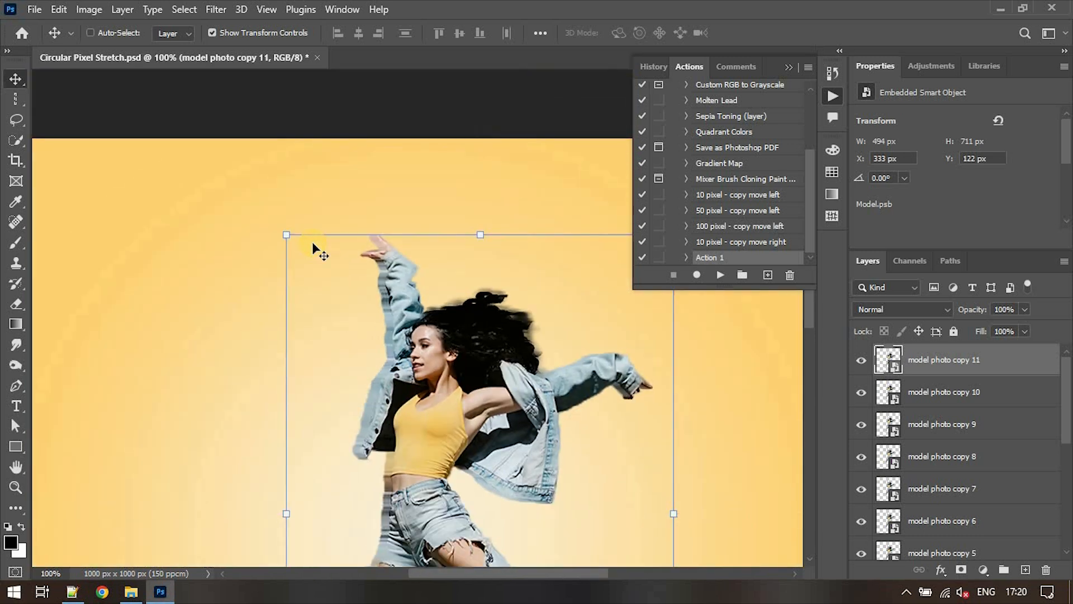
scroll(312, 242, "down", 3)
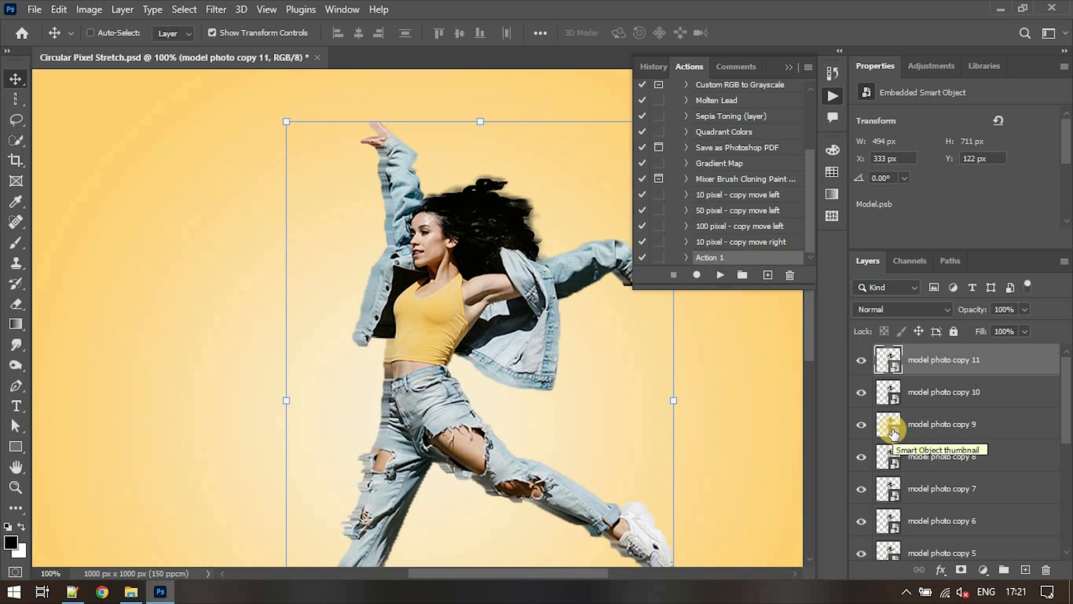
Delete all the model photo copies, keeping the original layer, and delete Action 1
scroll(953, 463, "down", 5)
left_click(971, 425, "shift")
key("Delete")
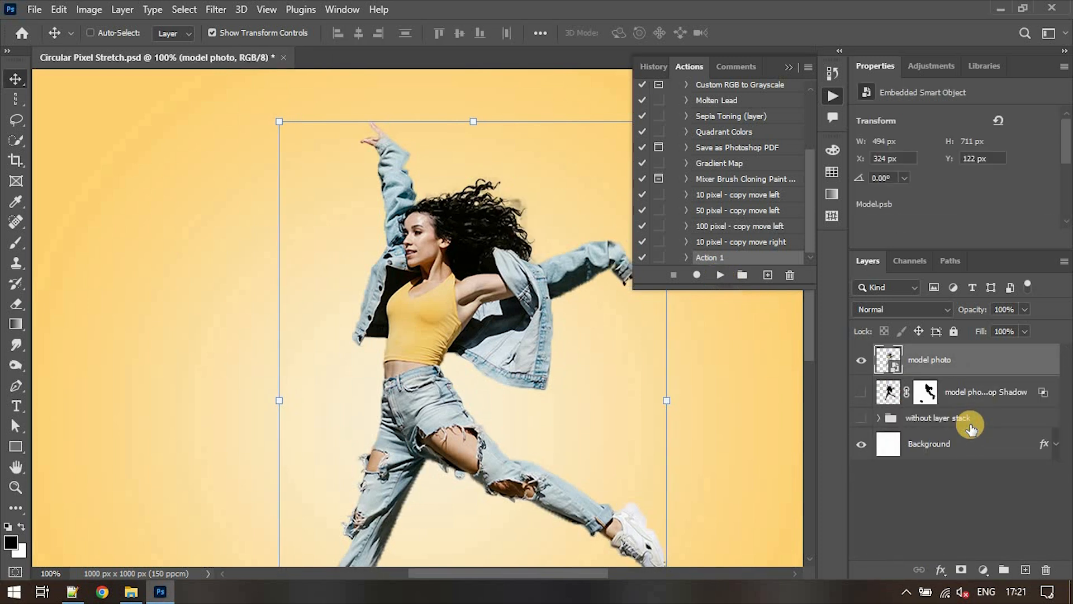
left_click(790, 276)
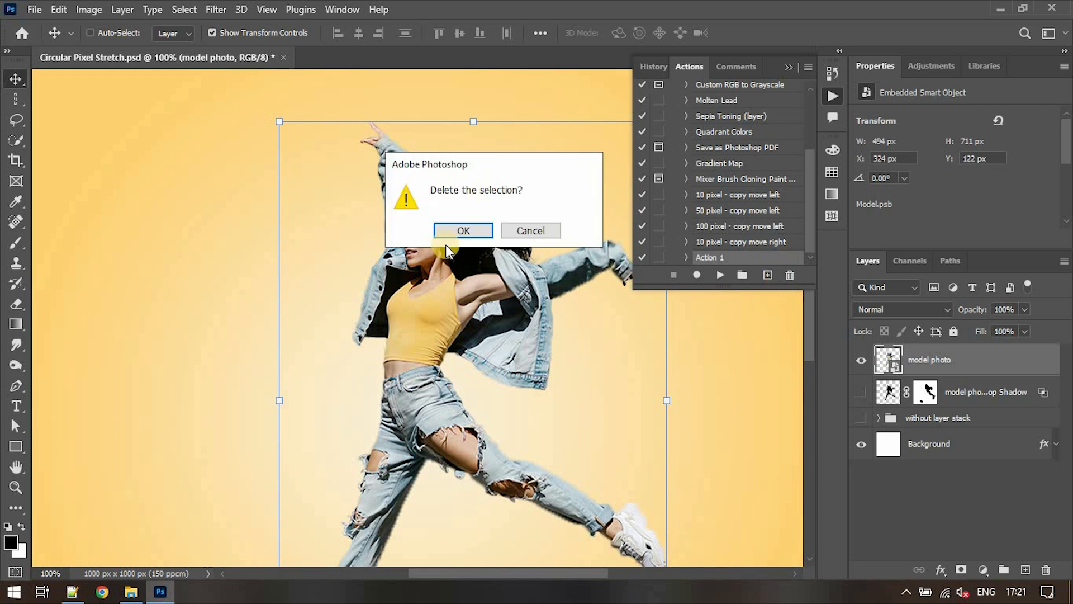
left_click(454, 229)
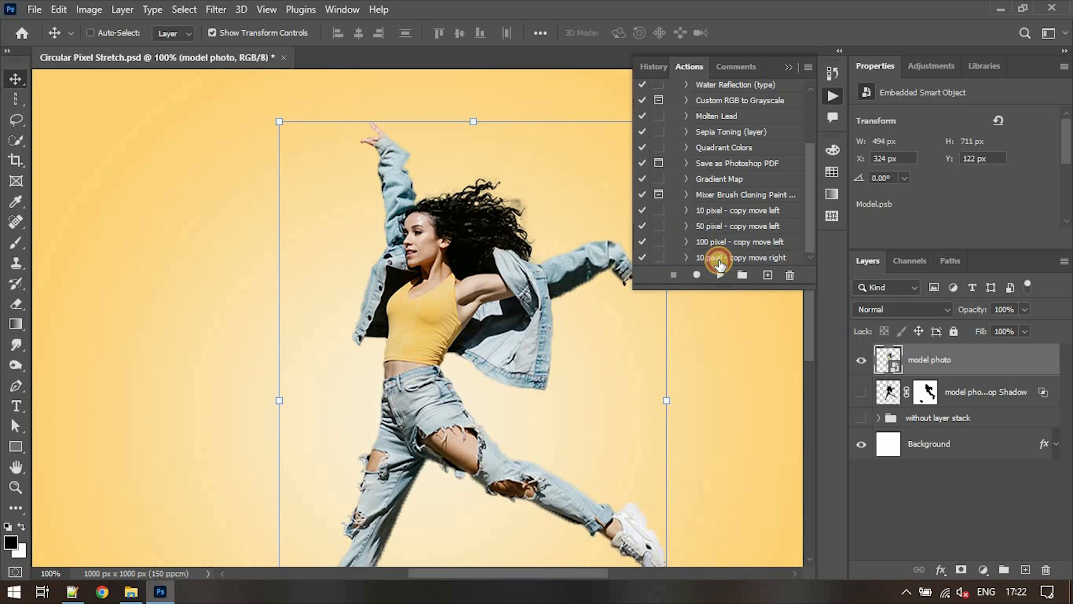
Play the "10 pixel - copy move right" action on the model photo layer and nudge the top copy 1 px right
left_click(720, 258)
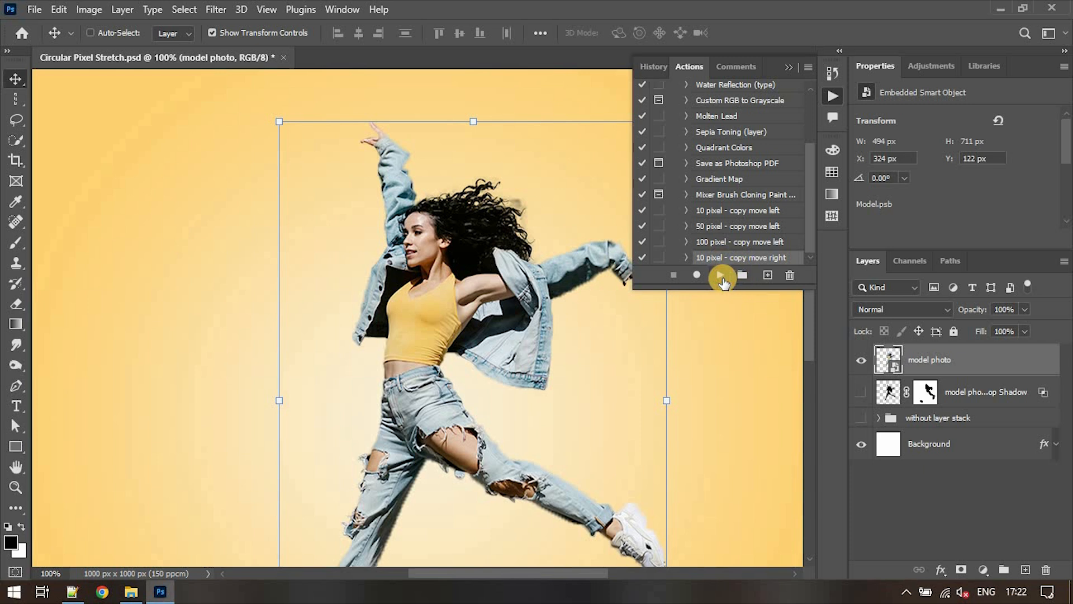
left_click(721, 276)
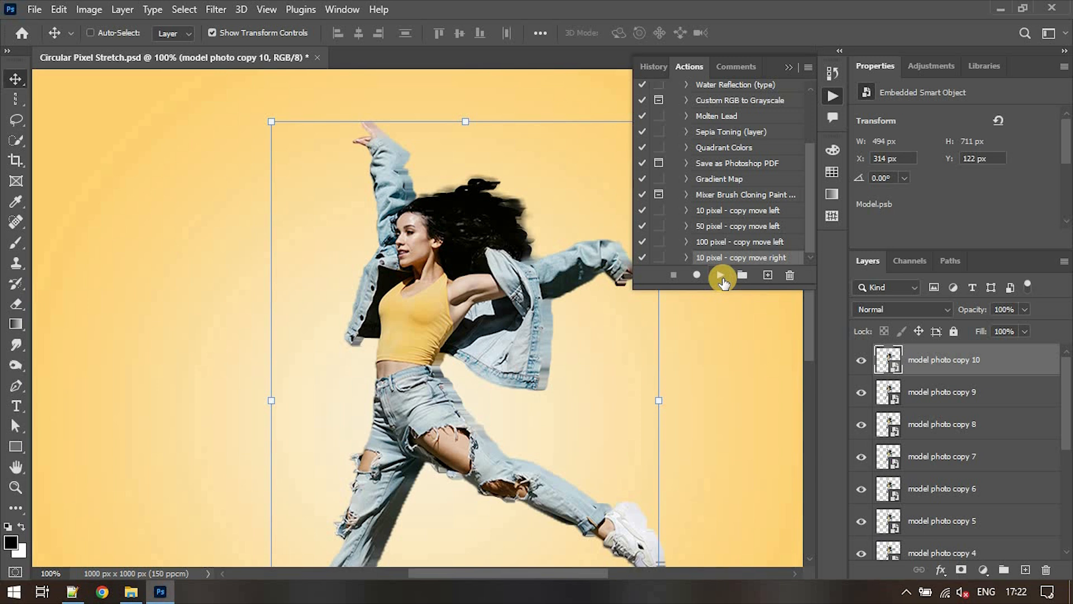
key("Right")
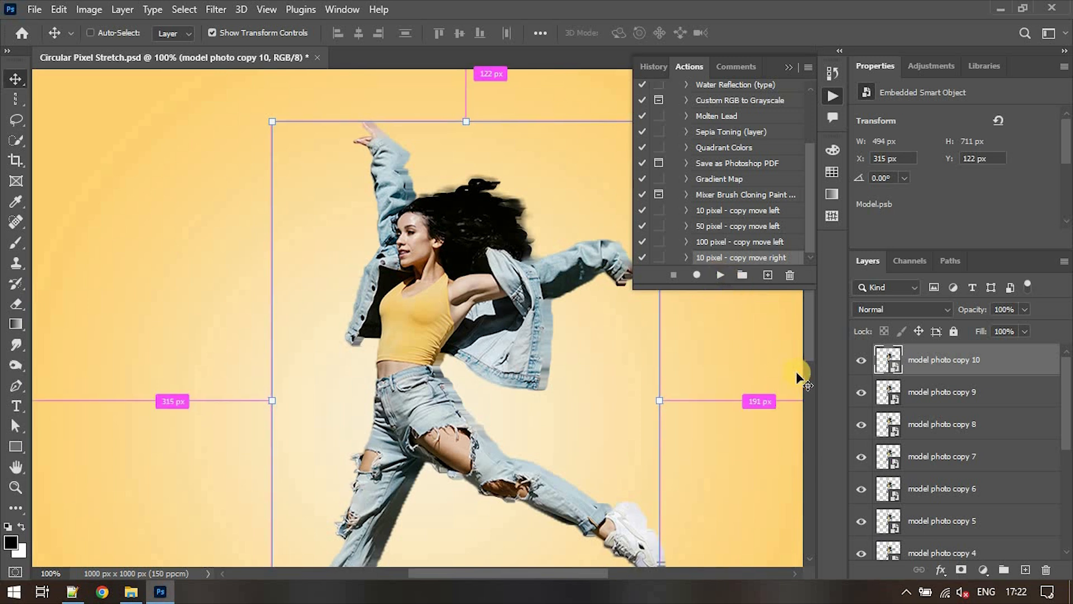
Delete the ten model photo copies made by the action, keeping the original model photo layer
scroll(953, 428, "down", 4)
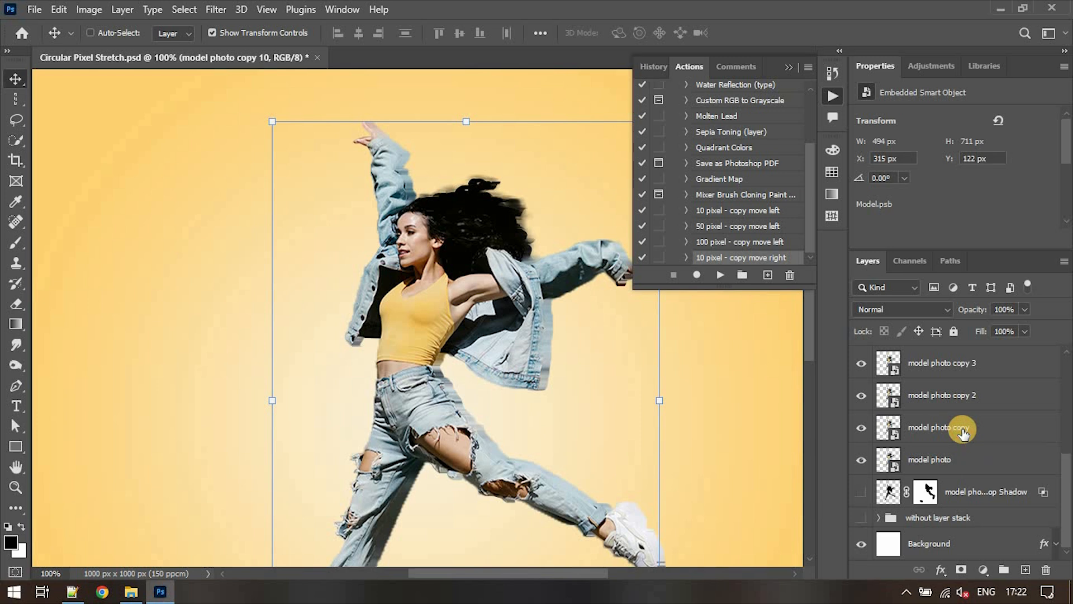
left_click(963, 431, "shift")
scroll(963, 430, "up", 4)
key("Delete")
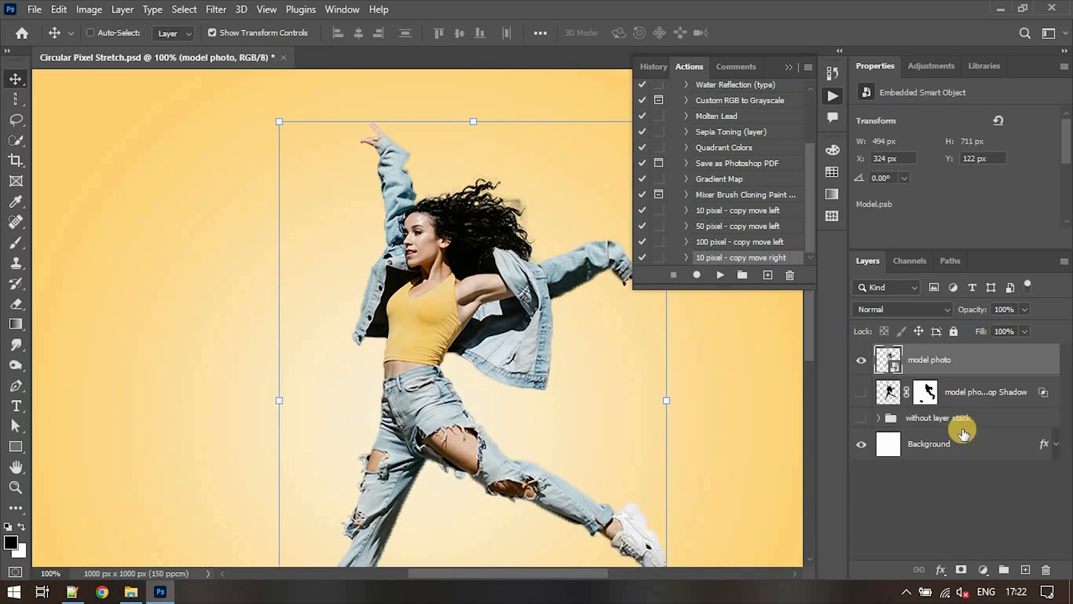
Play the "10 pixel - copy move left" action four times from the model photo layer to stack 40 copies
left_click(735, 214)
left_click(720, 275)
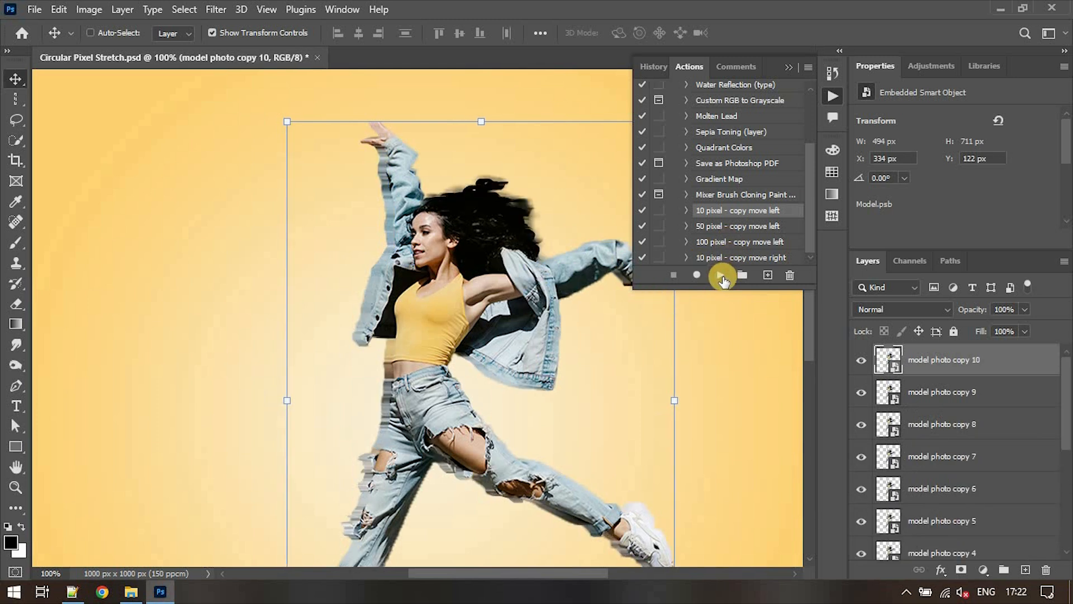
left_click(721, 275)
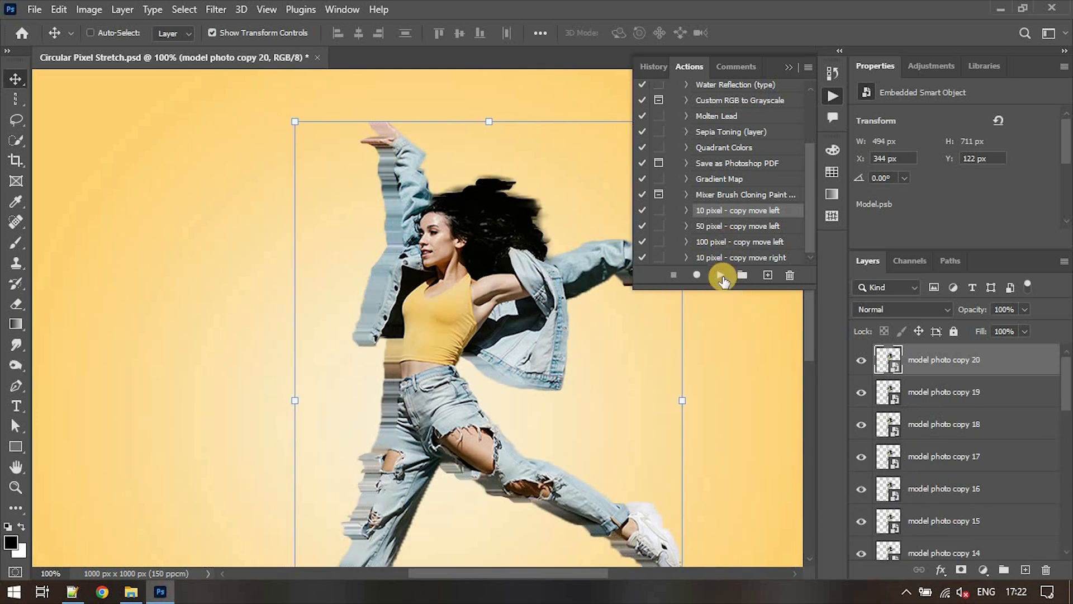
left_click(721, 275)
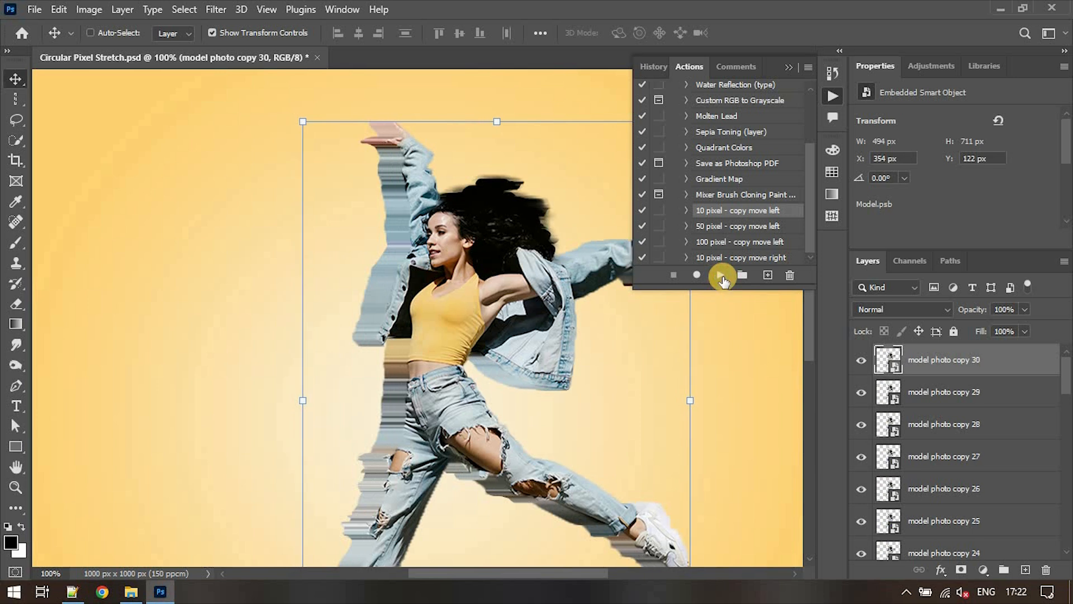
left_click(729, 246)
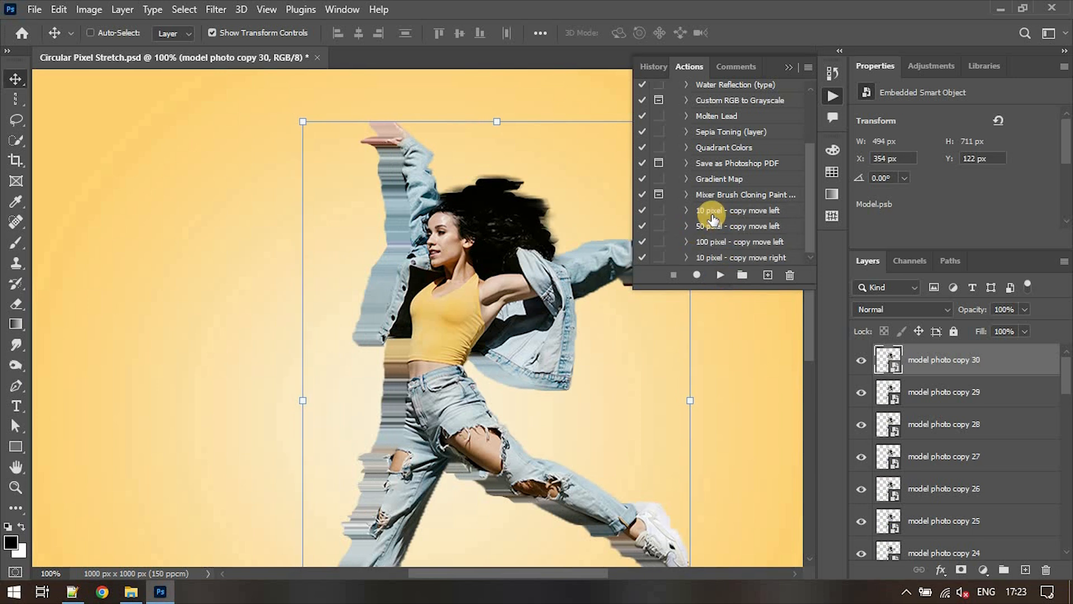
left_click(711, 213)
left_click(720, 275)
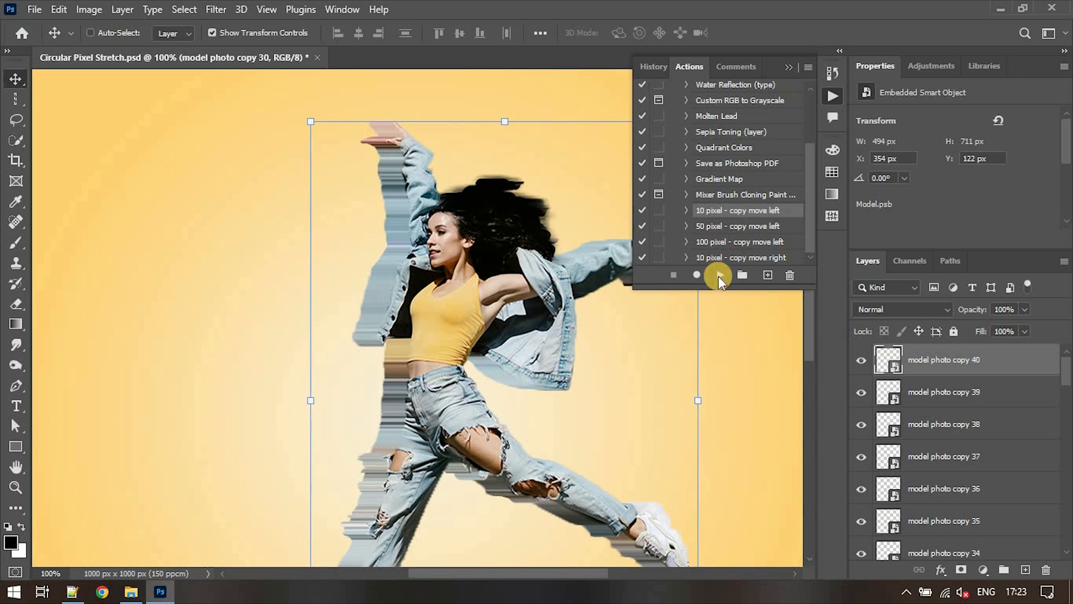
Replay the "10 pixel - copy move left" action until the stack reaches model photo copy 100, and close the actions list
left_click(719, 275)
left_click(719, 276)
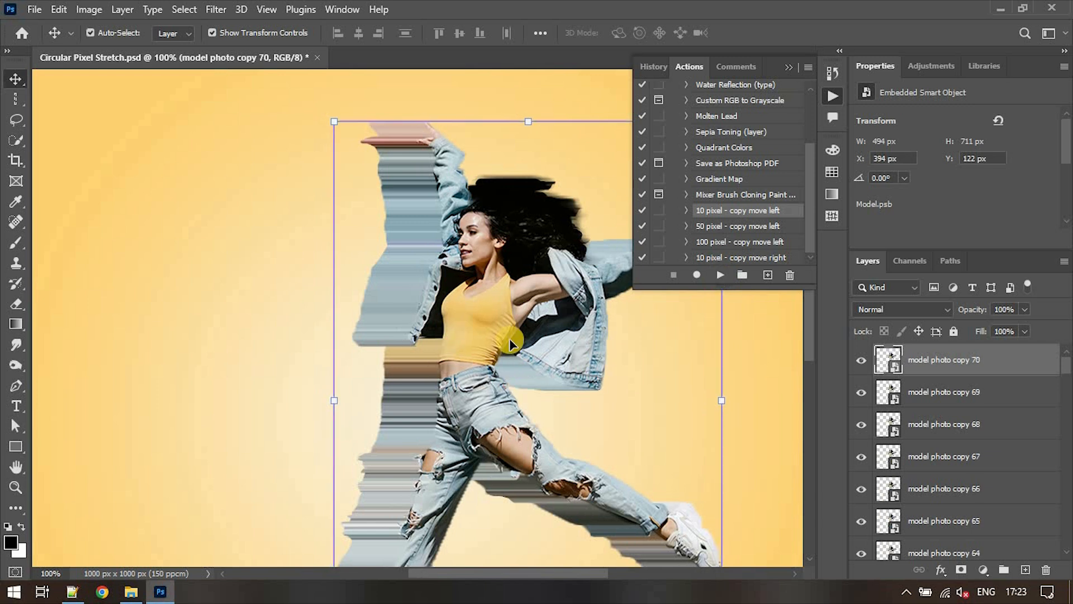
key("ctrl+minus")
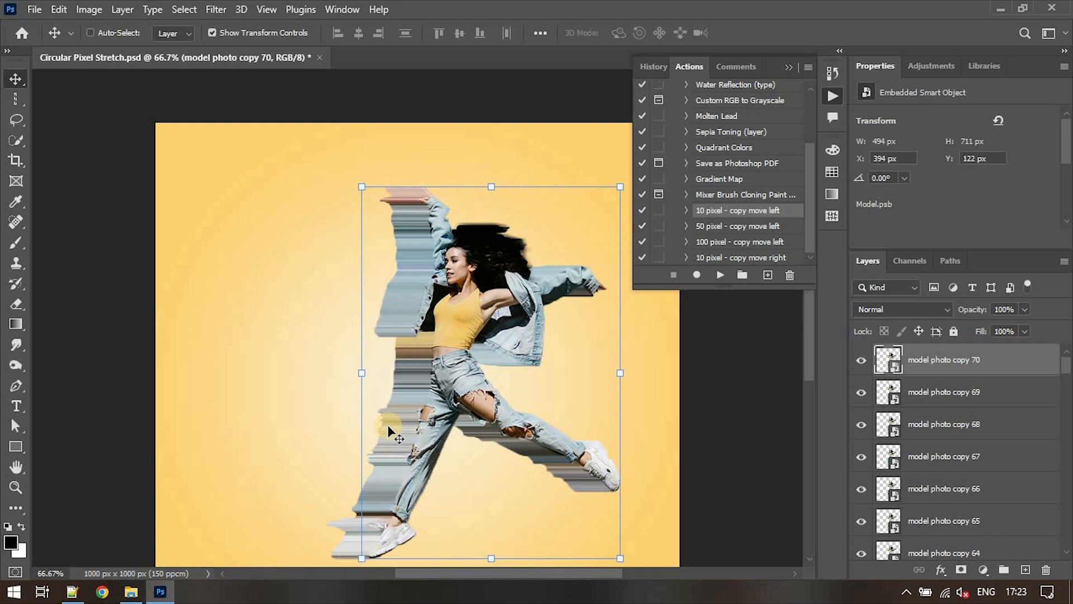
left_click(720, 275)
left_click(720, 275)
left_click(720, 275)
left_click(720, 277)
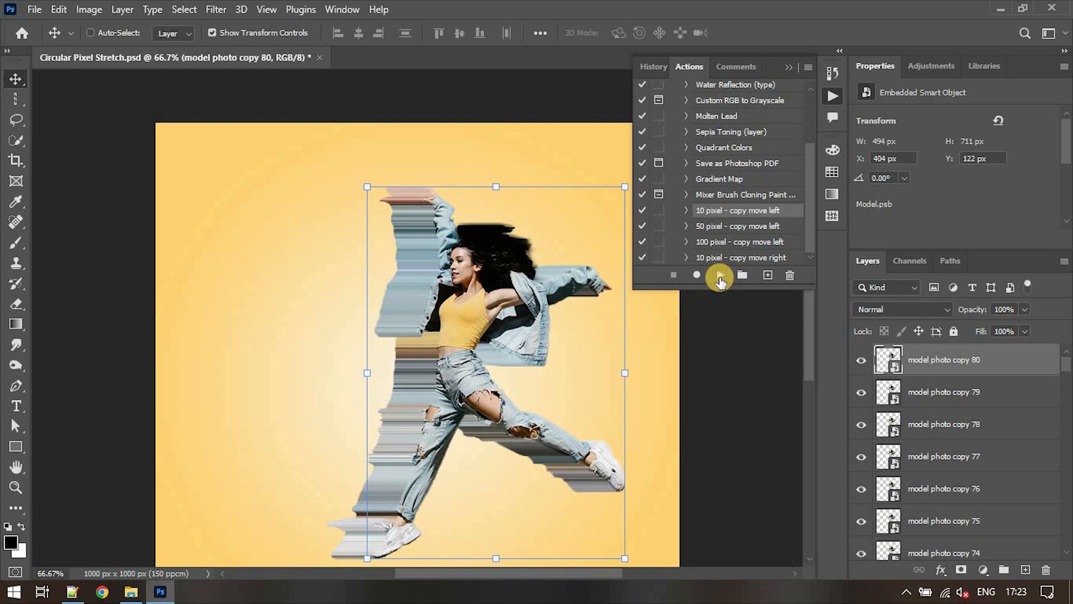
left_click(720, 275)
left_click(720, 276)
left_click(720, 278)
left_click(721, 278)
left_click(720, 276)
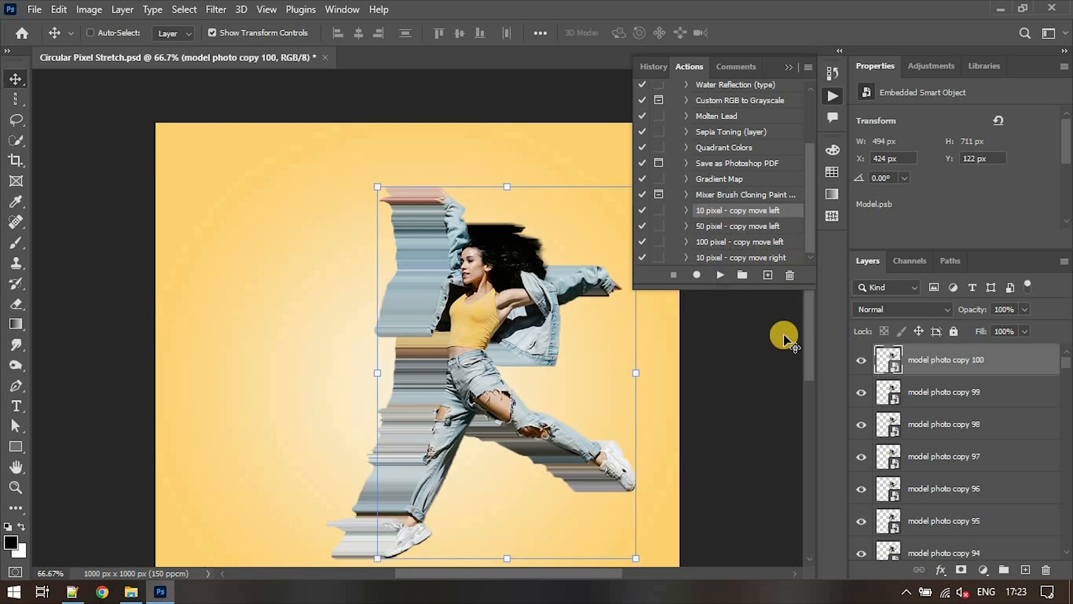
left_click(794, 99)
left_click(833, 95)
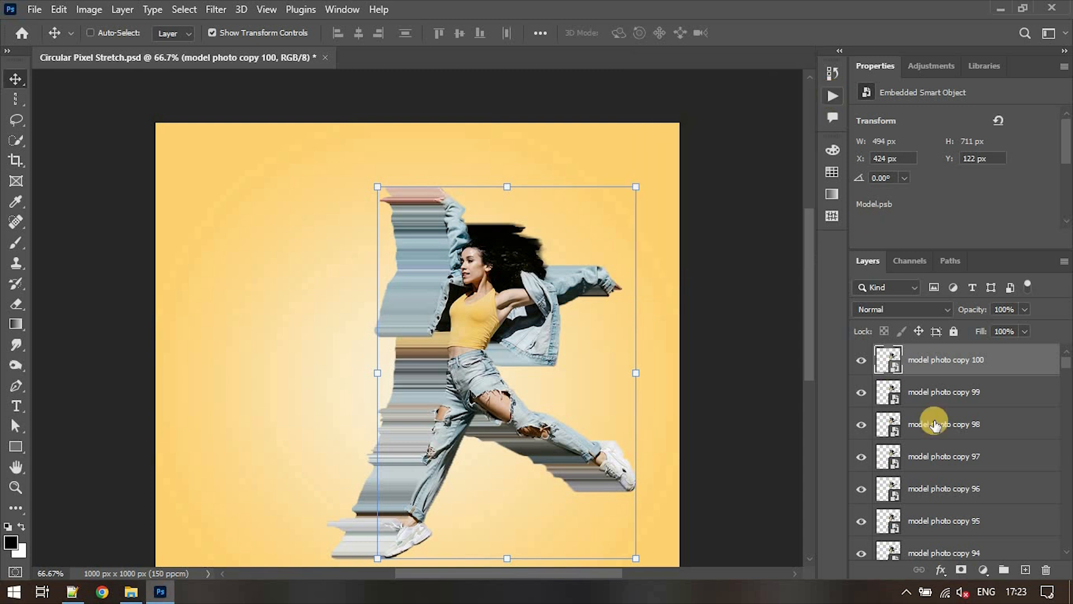
Merge the 100 model photo copies into a single layer, keeping the original model photo layer separate
scroll(937, 428, "down", 8)
scroll(937, 431, "down", 5)
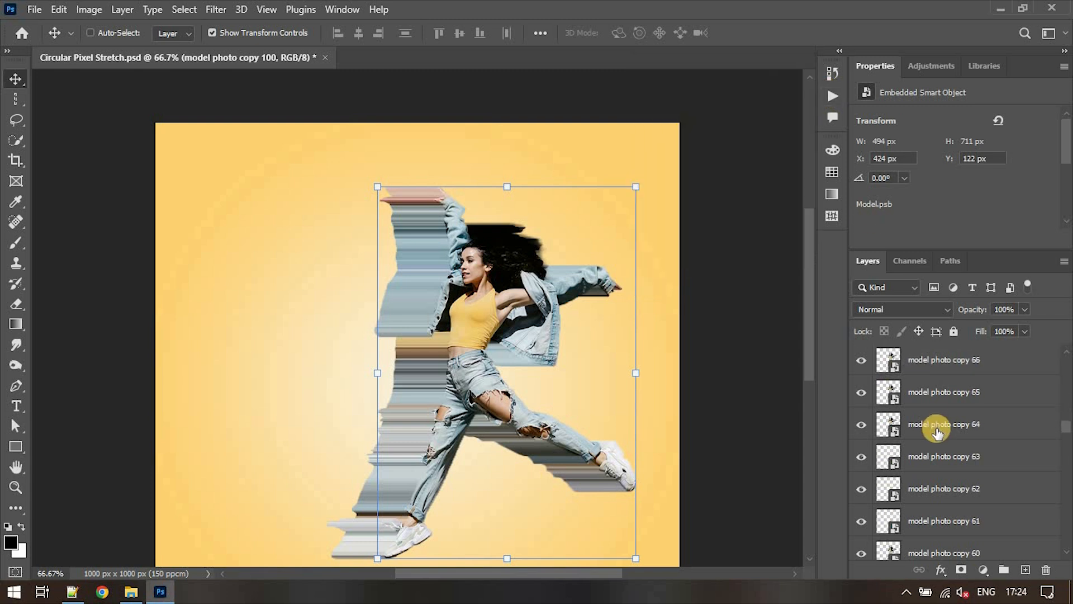
scroll(937, 431, "down", 4)
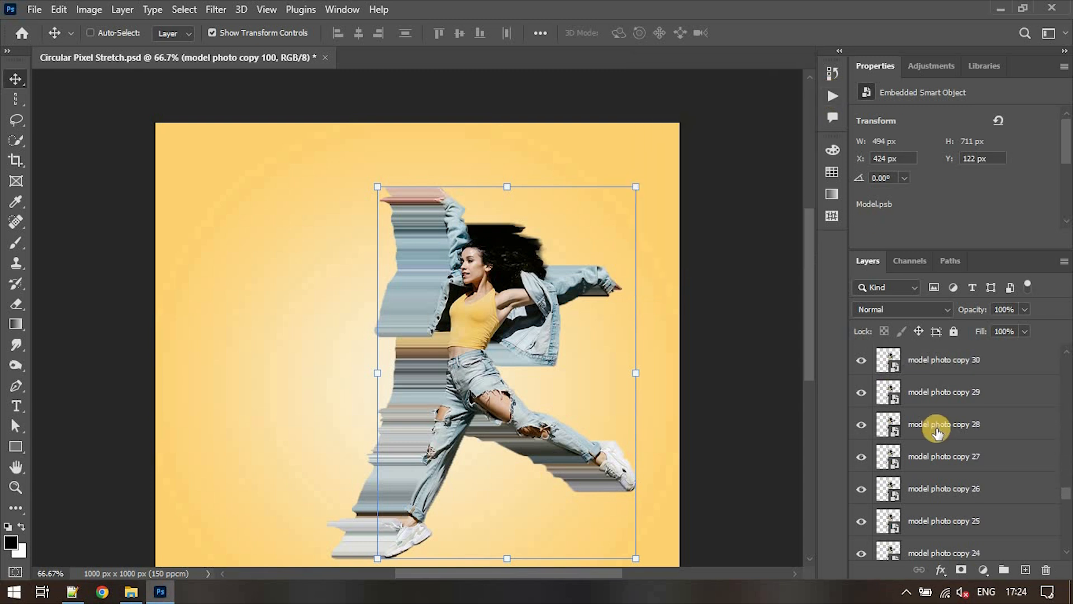
scroll(938, 432, "down", 2)
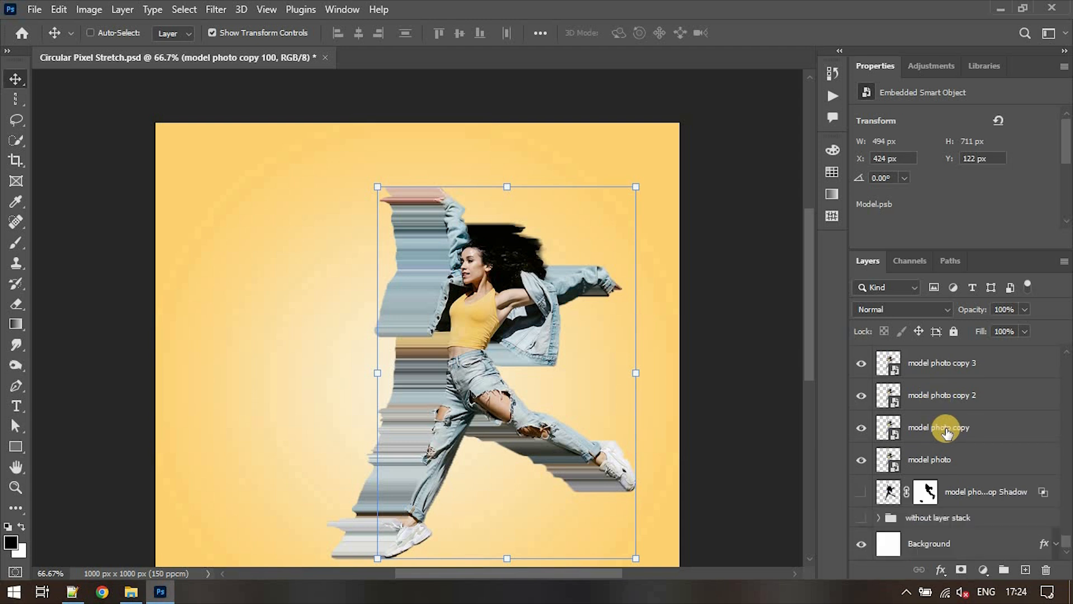
scroll(946, 432, "up", 20)
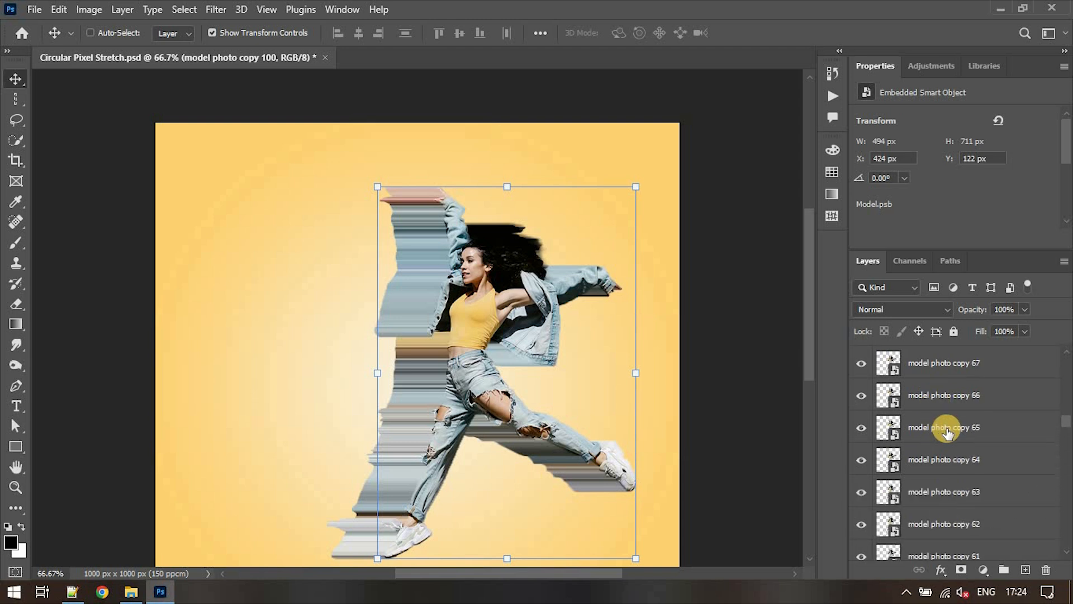
scroll(946, 432, "up", 6)
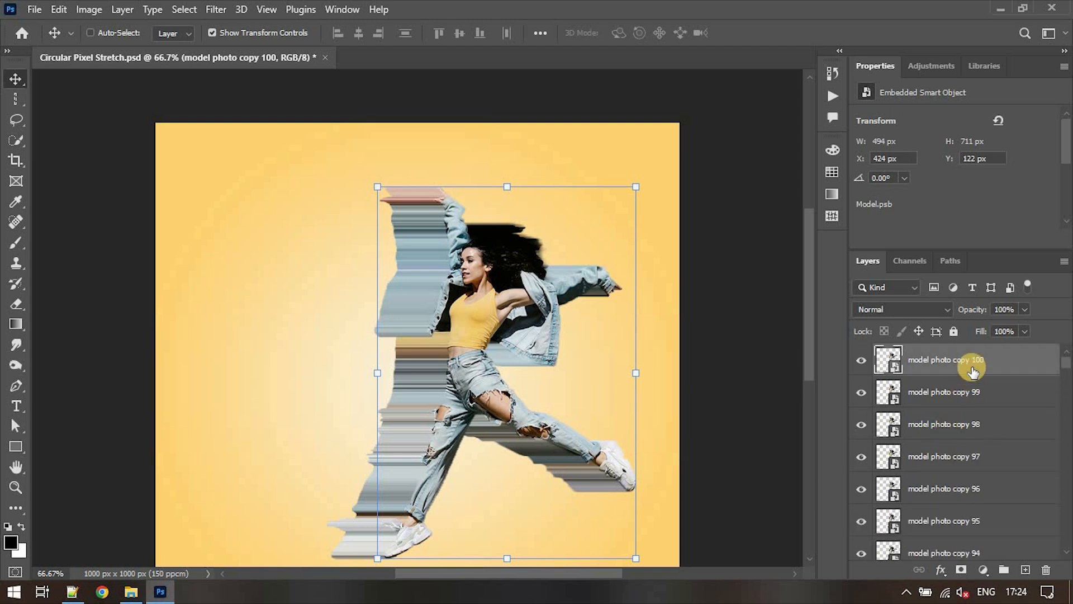
scroll(966, 415, "down", 20)
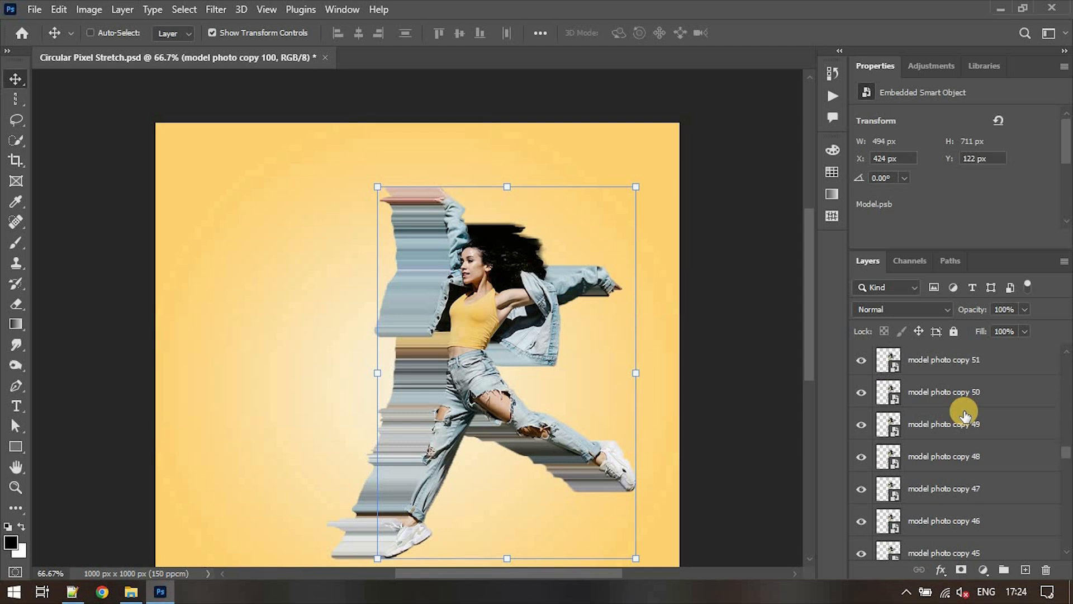
scroll(965, 414, "down", 9)
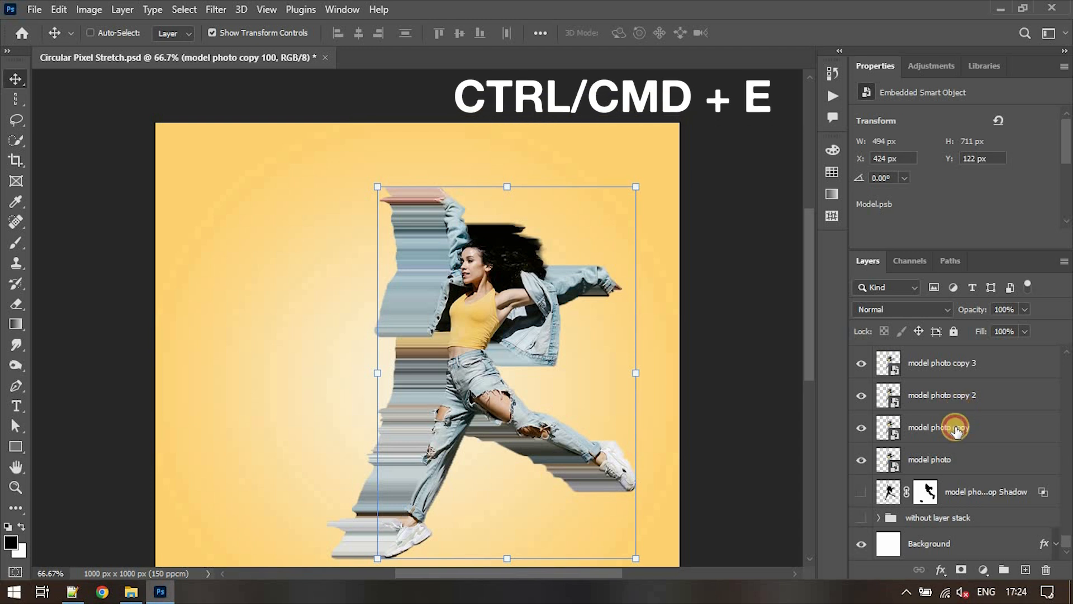
left_click(957, 430, "shift")
key("ctrl")
key("ctrl+e")
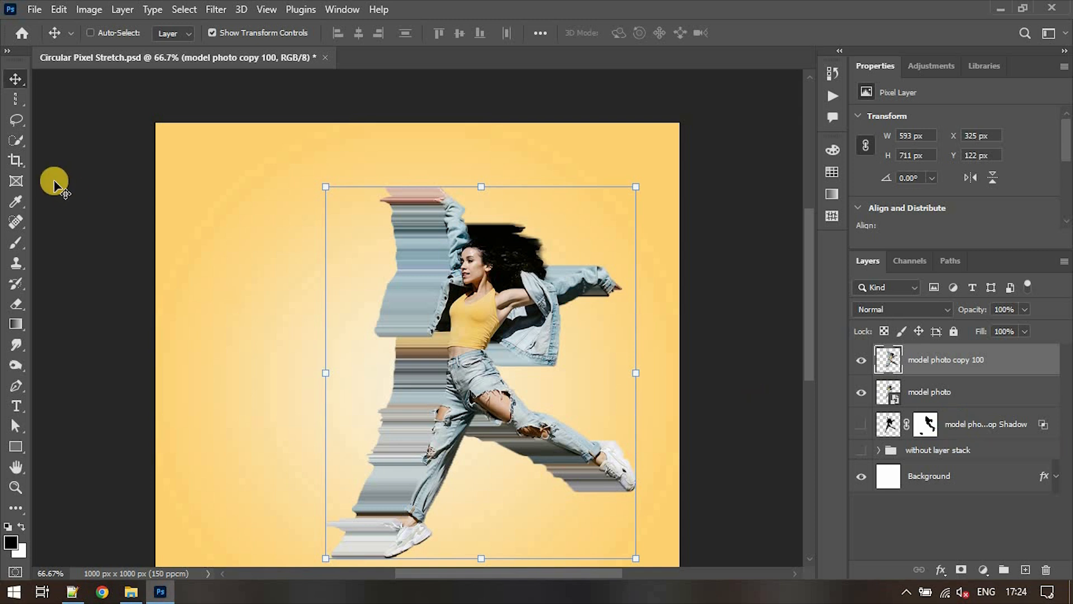
left_click(16, 100)
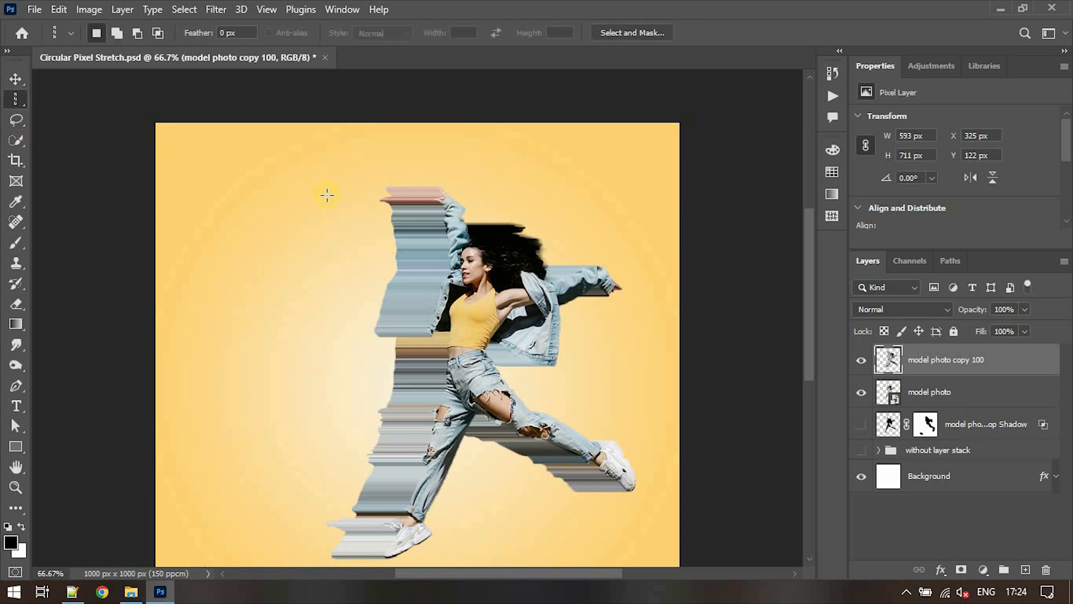
mouse_move(409, 211)
left_mouse_down()
mouse_move(378, 220)
mouse_move(400, 216)
left_mouse_up()
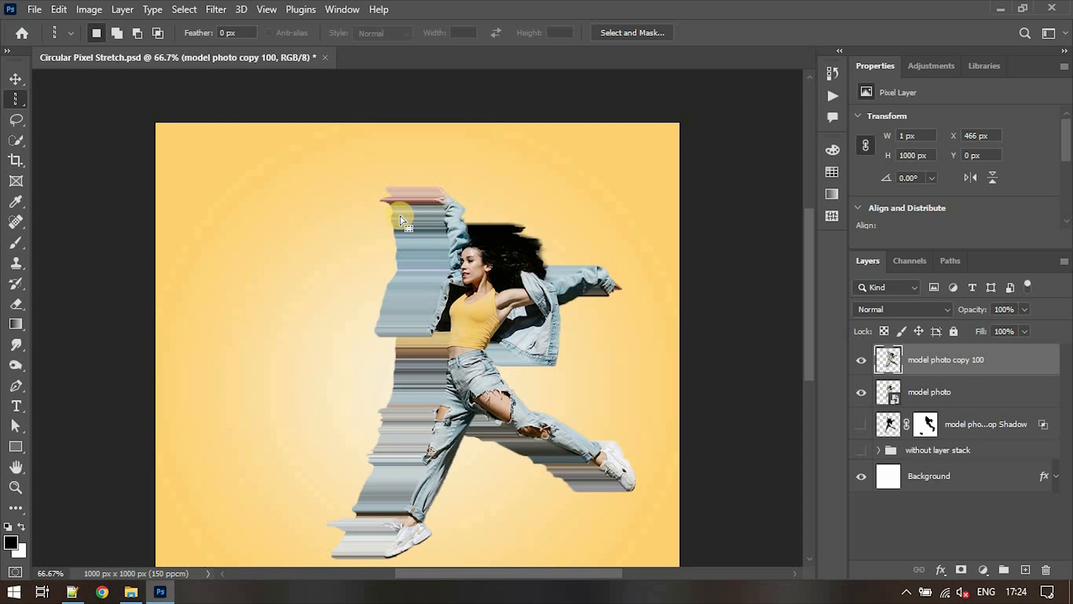
key("ctrl+d")
key("v")
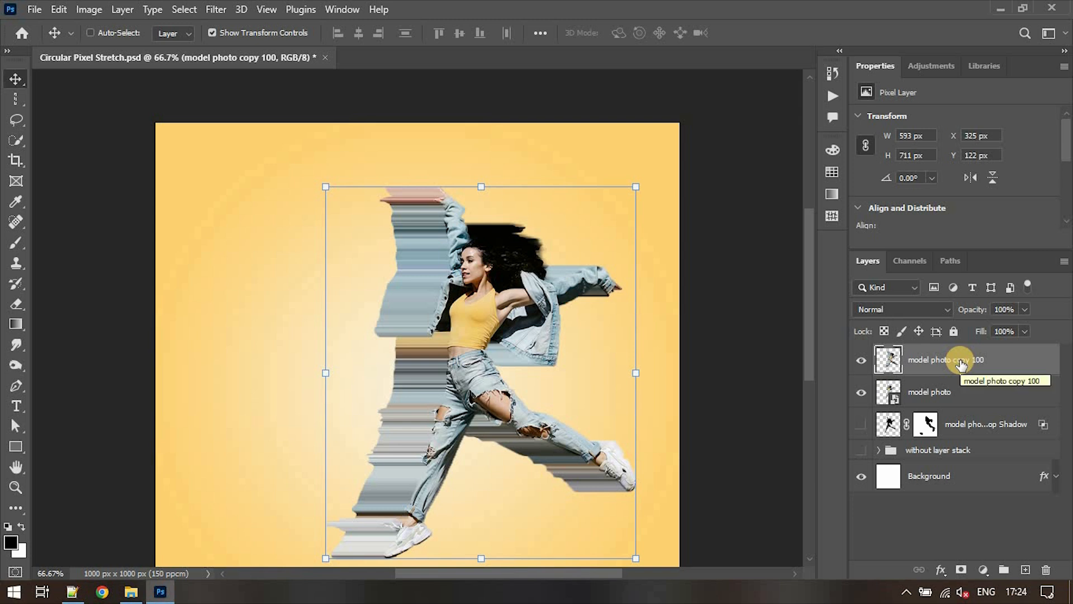
Duplicate the merged stretch layer and shift the duplicate right to X 424 px so its stripes extend the stretch
key("ctrl")
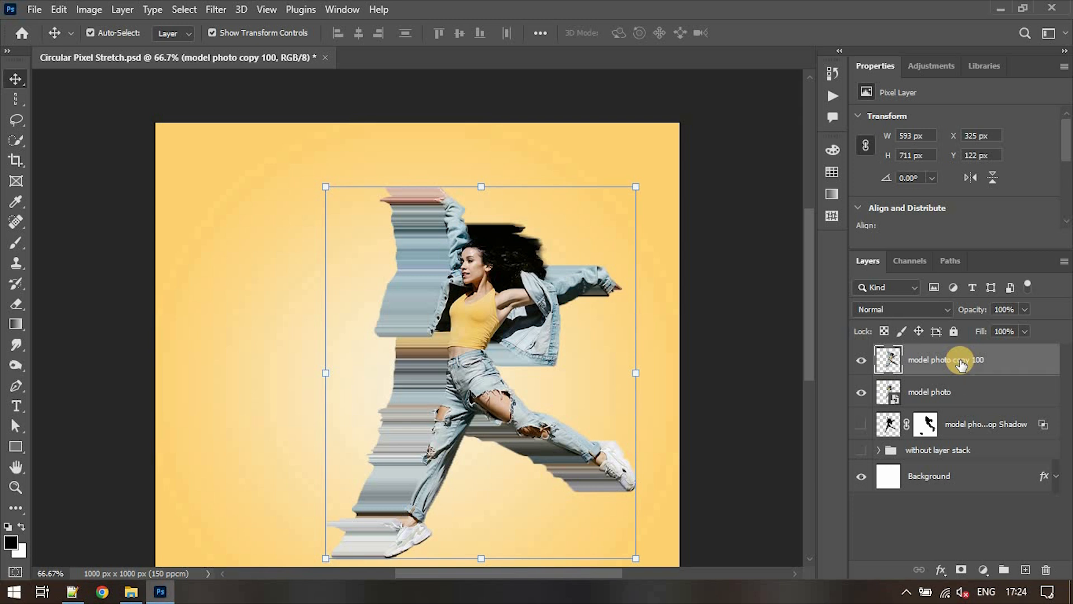
key("ctrl+j")
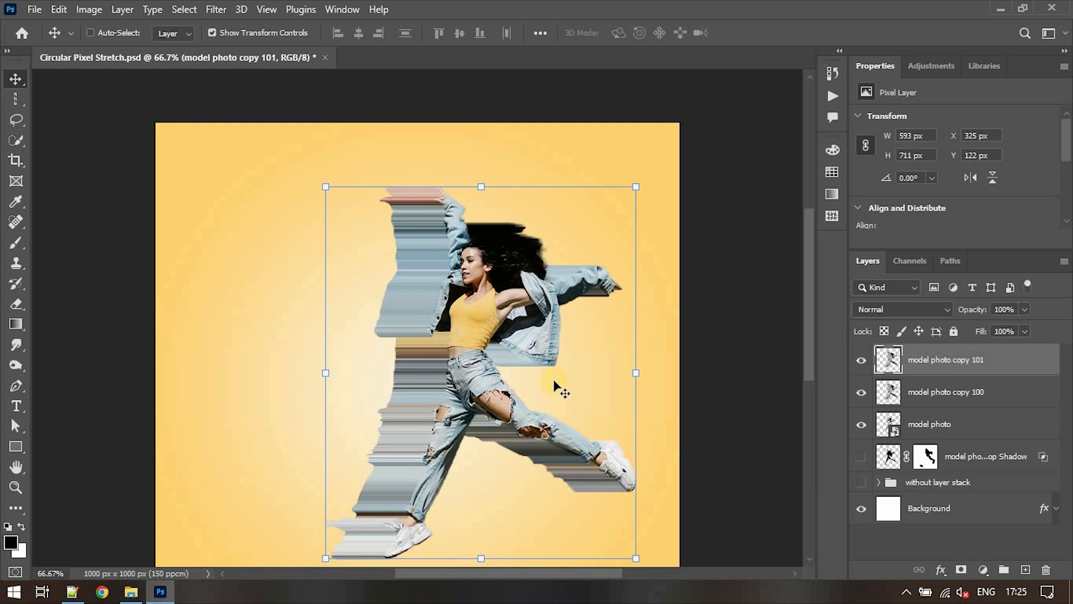
left_click_drag(487, 379, 542, 392)
key("Left")
key("Left")
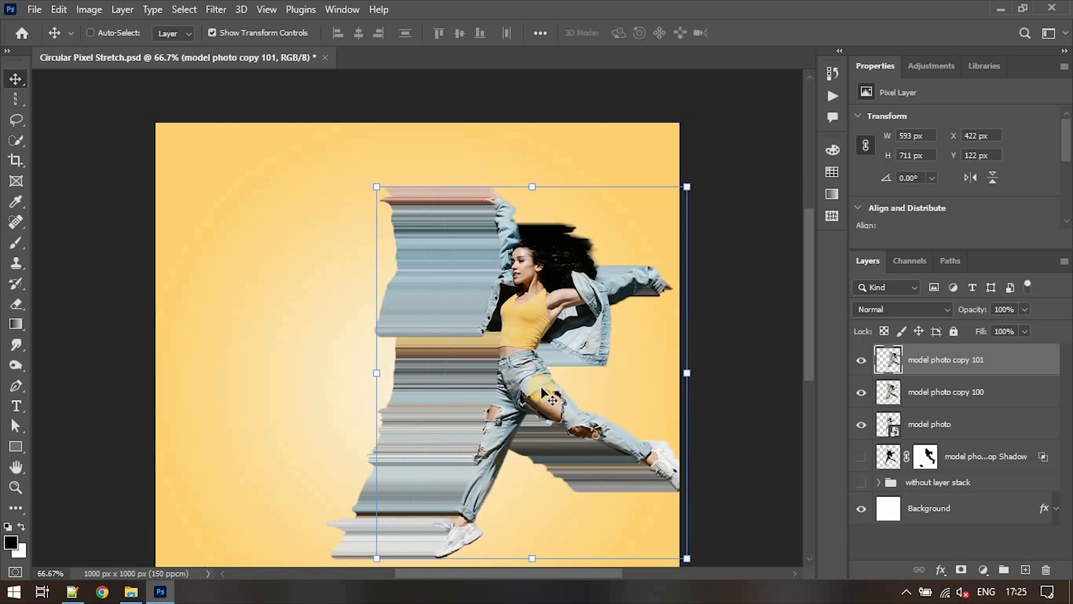
key("Right")
key("Right")
key("Right")
key("Right")
key("Left")
key("Left")
key("Left")
key("Right")
key("Right")
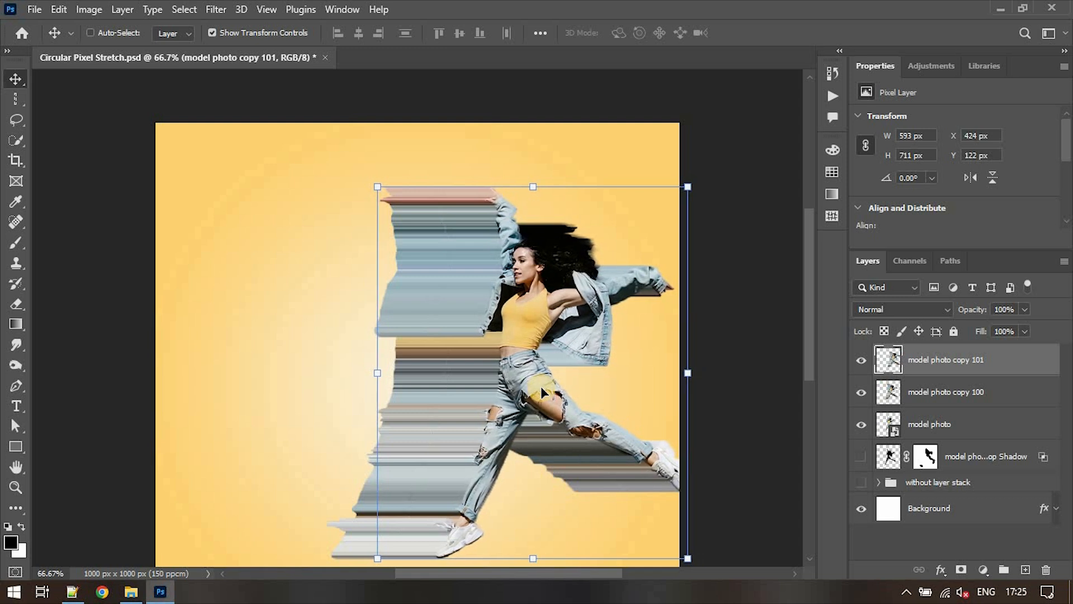
Add another duplicate of the stretch layer at X 519 px and merge the three stretch layers into one
key("ctrl+j")
left_click_drag(415, 373, 480, 378)
left_click_drag(474, 379, 468, 383)
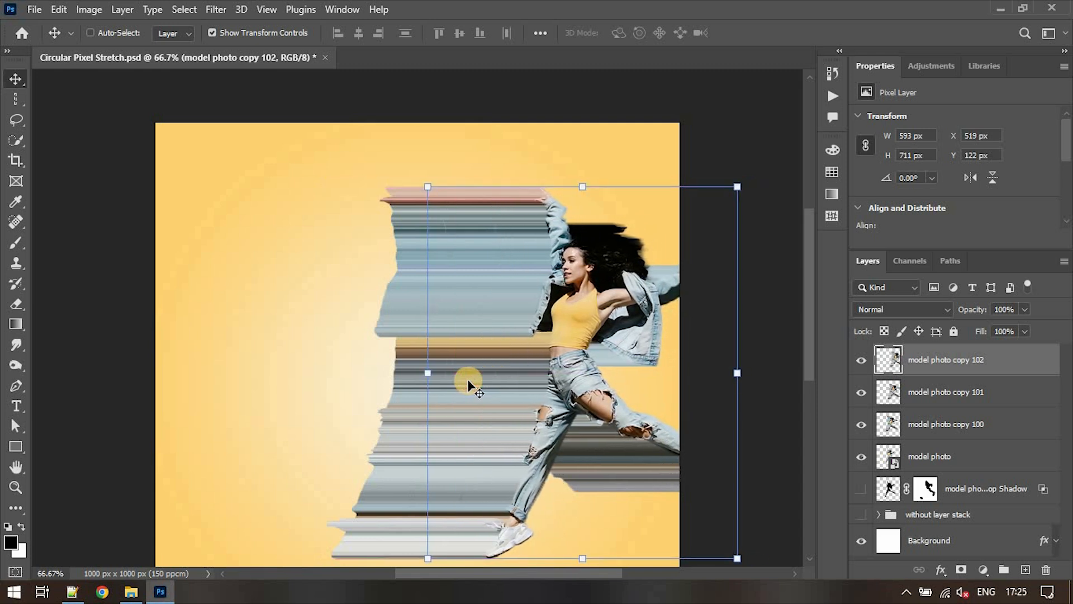
left_click(984, 425, "shift")
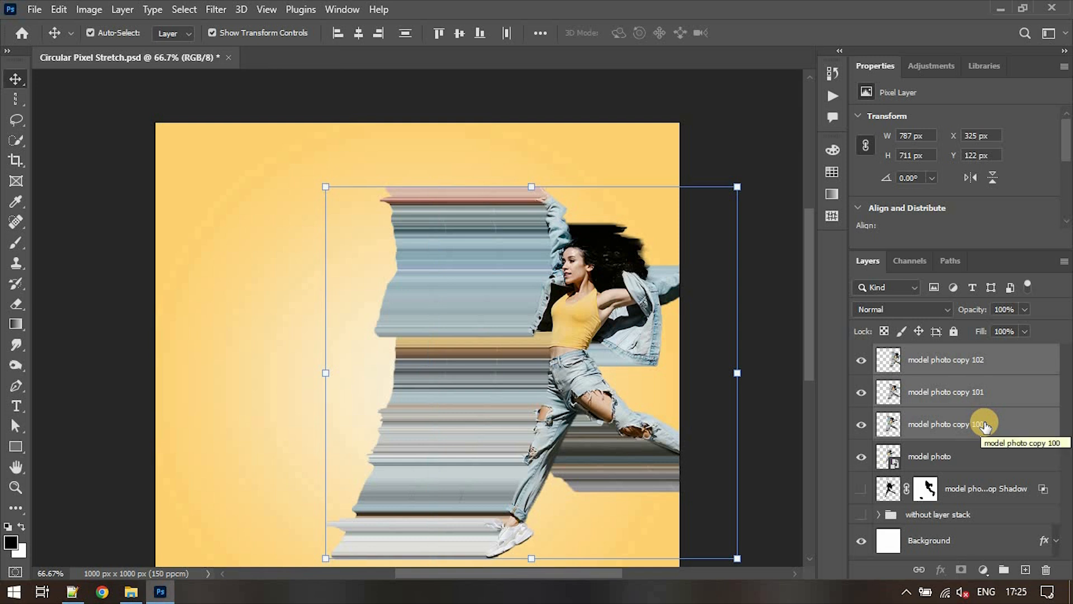
key("ctrl+e")
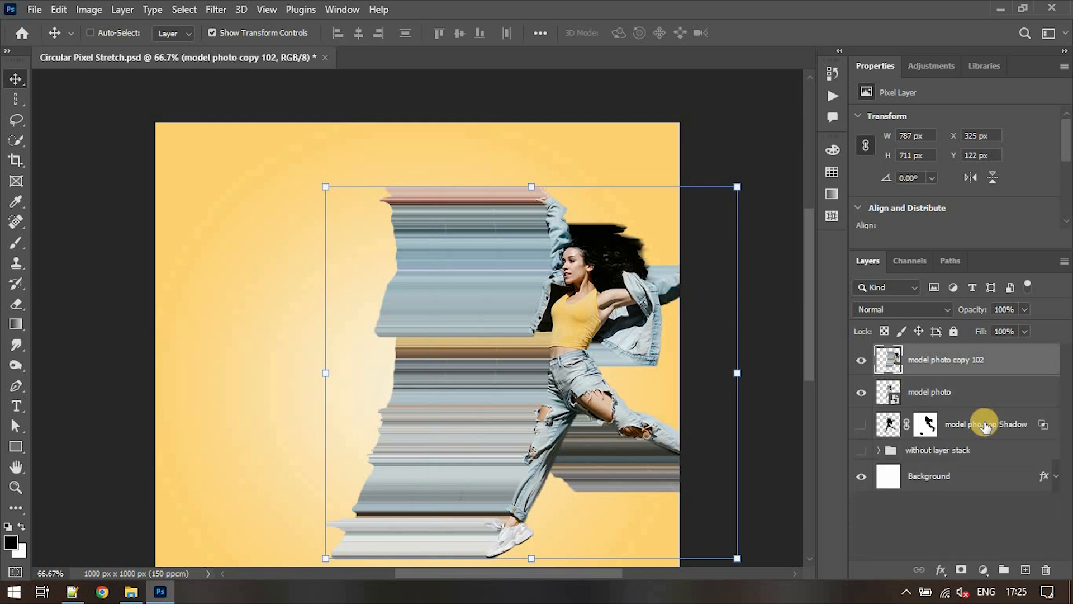
Copy a single-pixel column at X 547 px through the stripes of the merged stretch layer
left_click(16, 105)
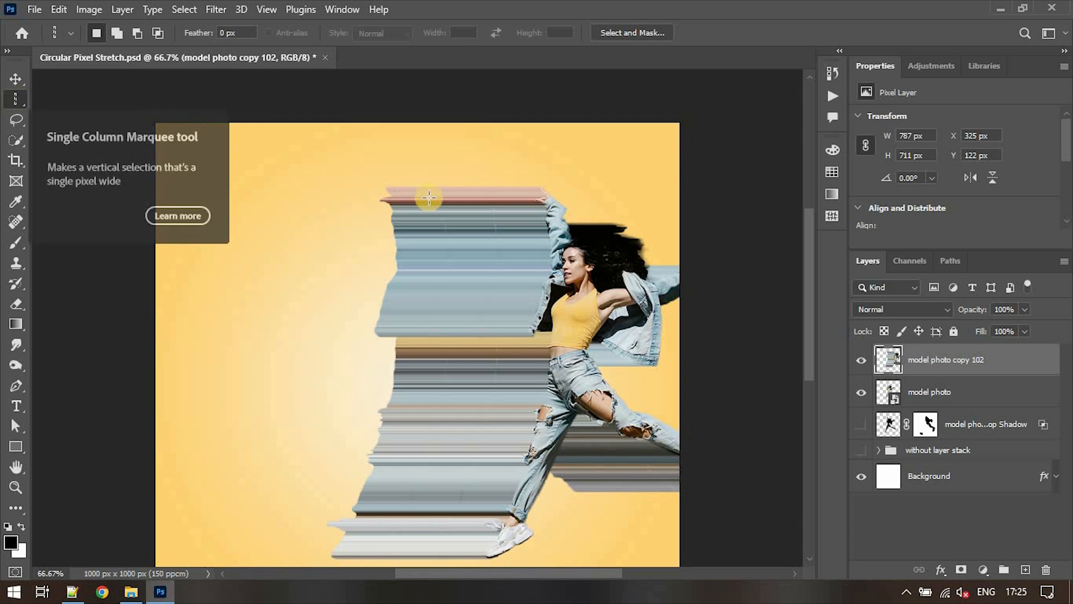
left_click_drag(456, 210, 443, 211)
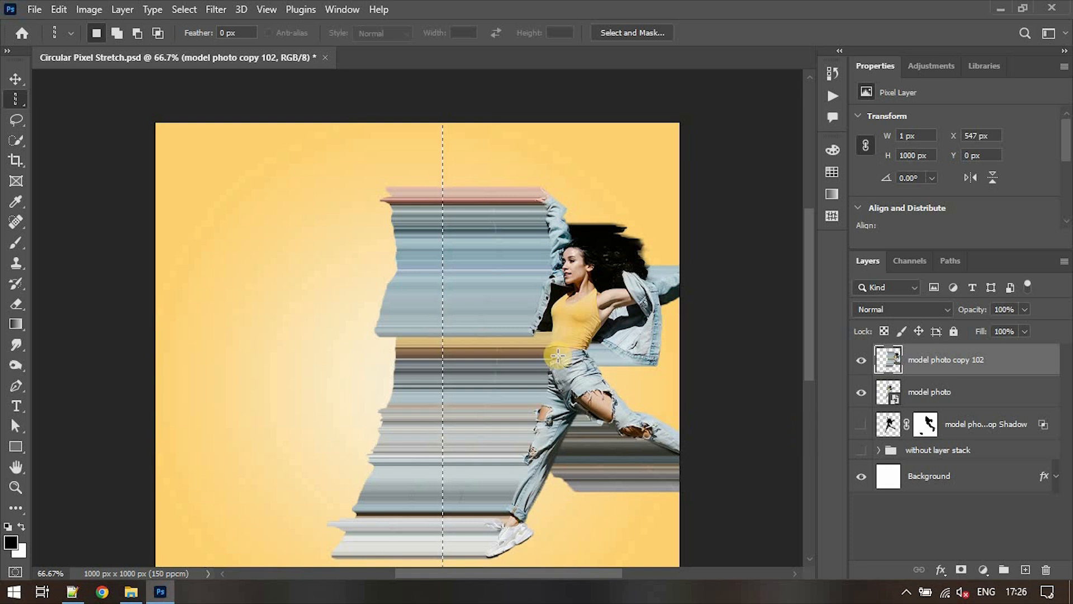
Create a new layer named "stretch 2" and place it beneath the model photo layer
left_click(1025, 569)
double_click(923, 360)
type("stretch 2")
key("Return")
left_click_drag(920, 357, 924, 438)
Convert the stretch 2 layer to a smart object and open its contents for editing
right_click(945, 424)
left_click(814, 242)
double_click(887, 423)
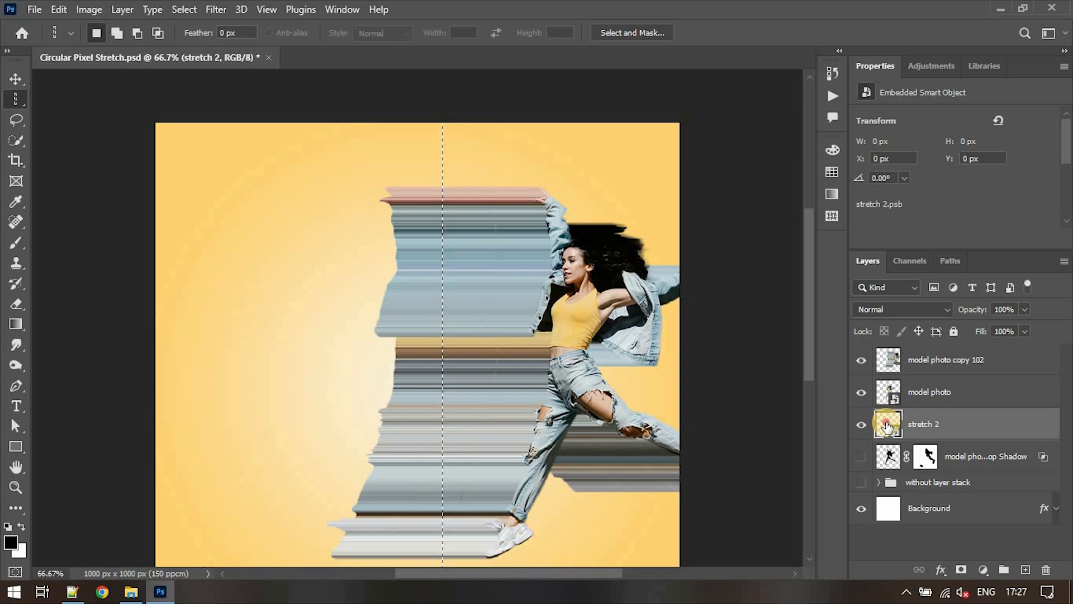
Paste the pixel column into the smart object, stretch it to the full 1000 px canvas width, and save
key("ctrl+v")
key("v")
left_click_drag(418, 317, 614, 327)
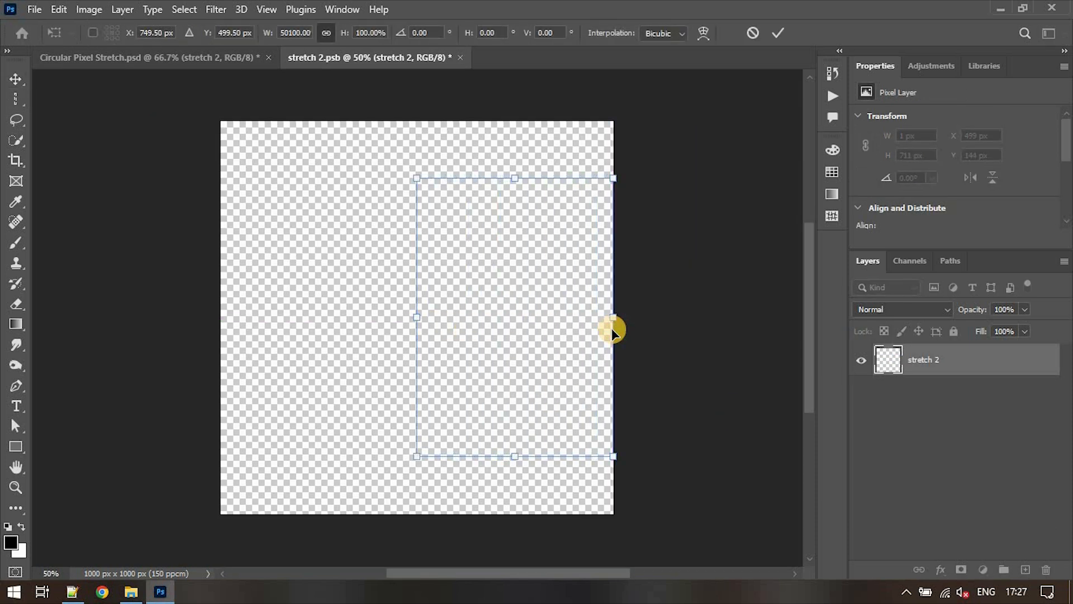
left_click_drag(412, 325, 218, 329)
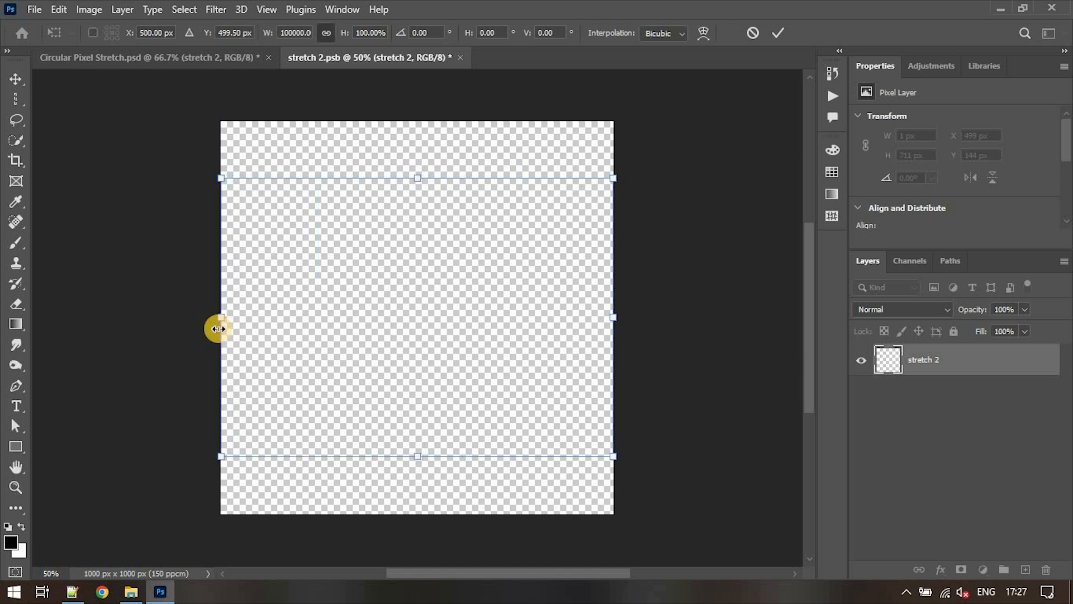
key("Return")
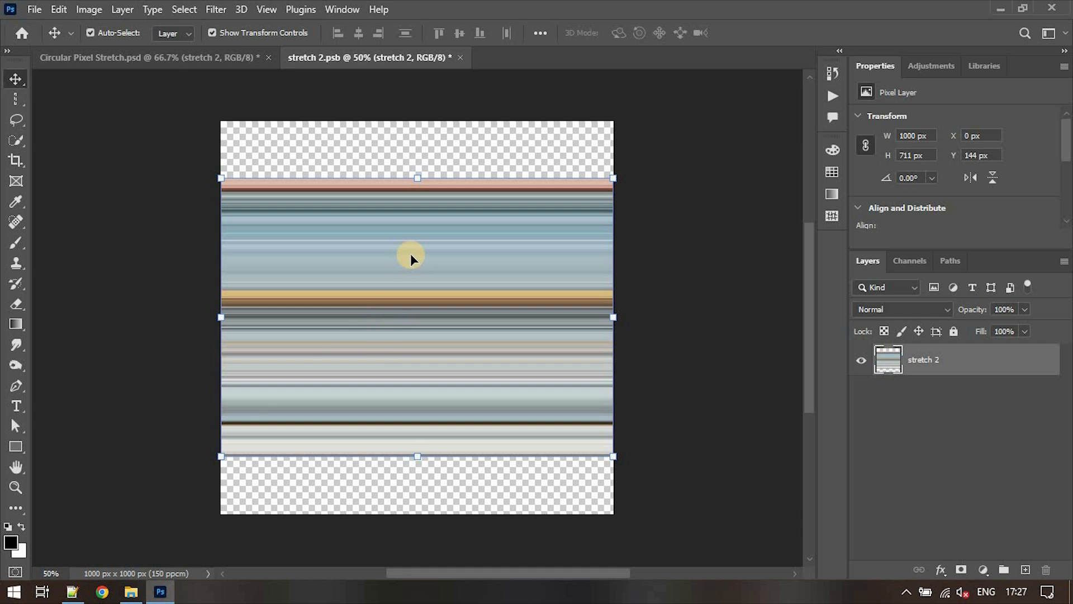
key("ctrl+s")
Return to Circular Pixel Stretch.psd, hide the merged model photo copy layer, and clear the column selection
left_click(234, 62)
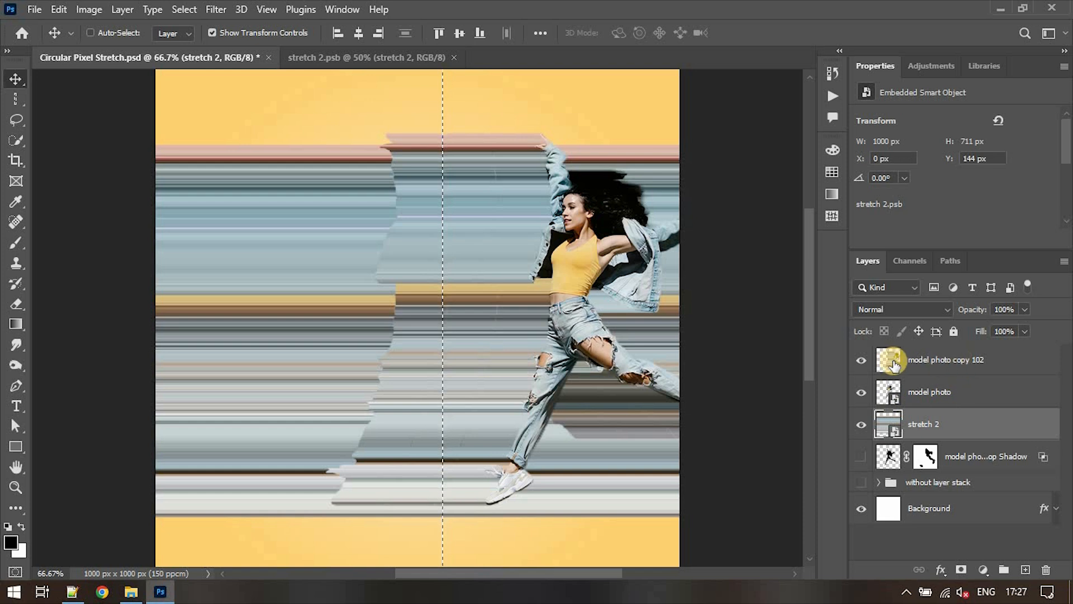
left_click(861, 360)
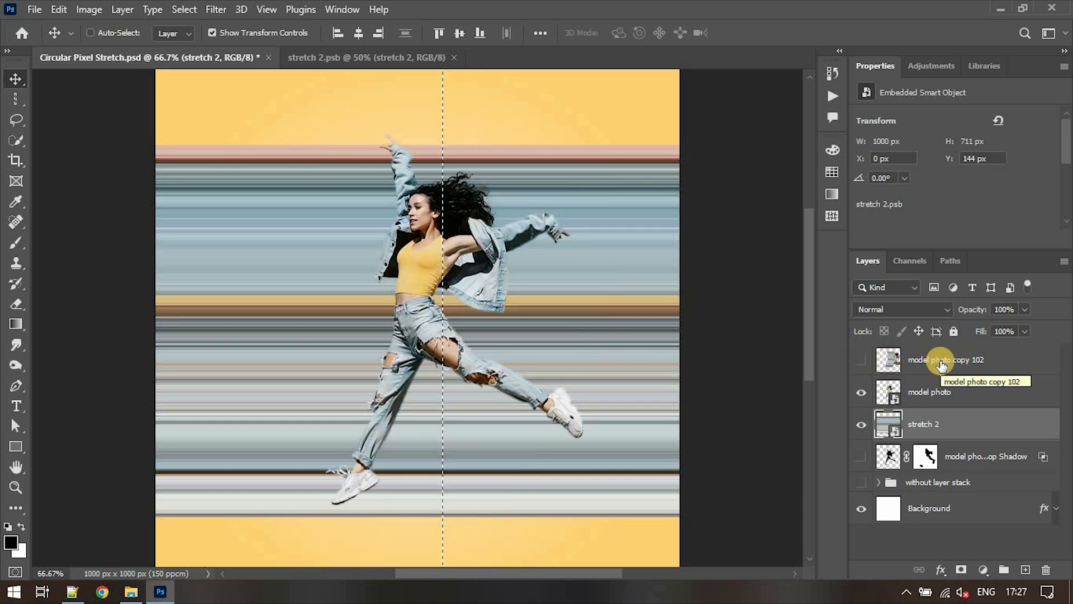
left_click(939, 398)
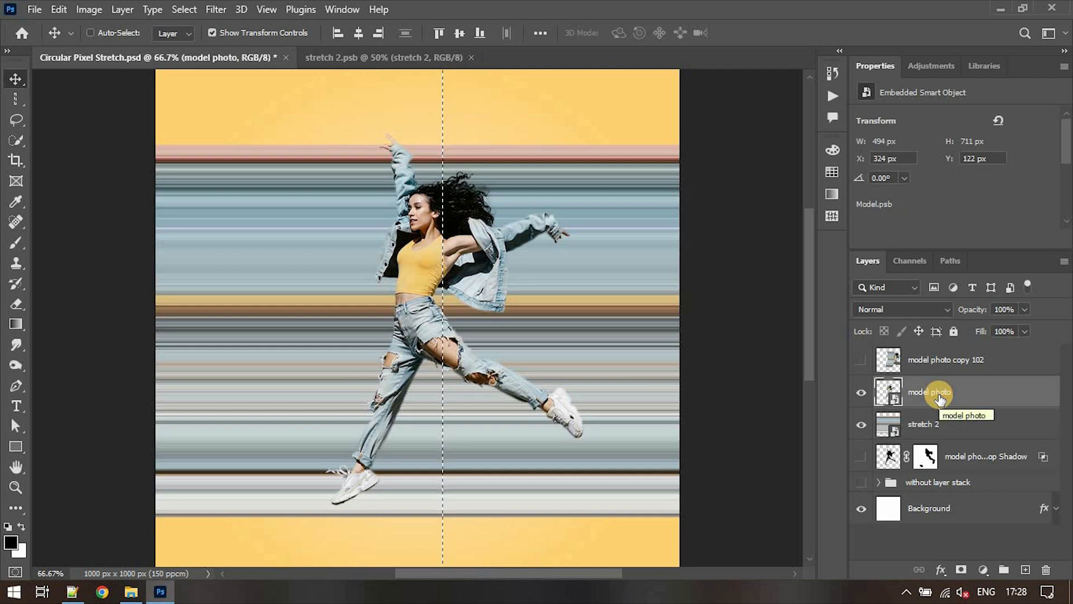
key("ctrl+d")
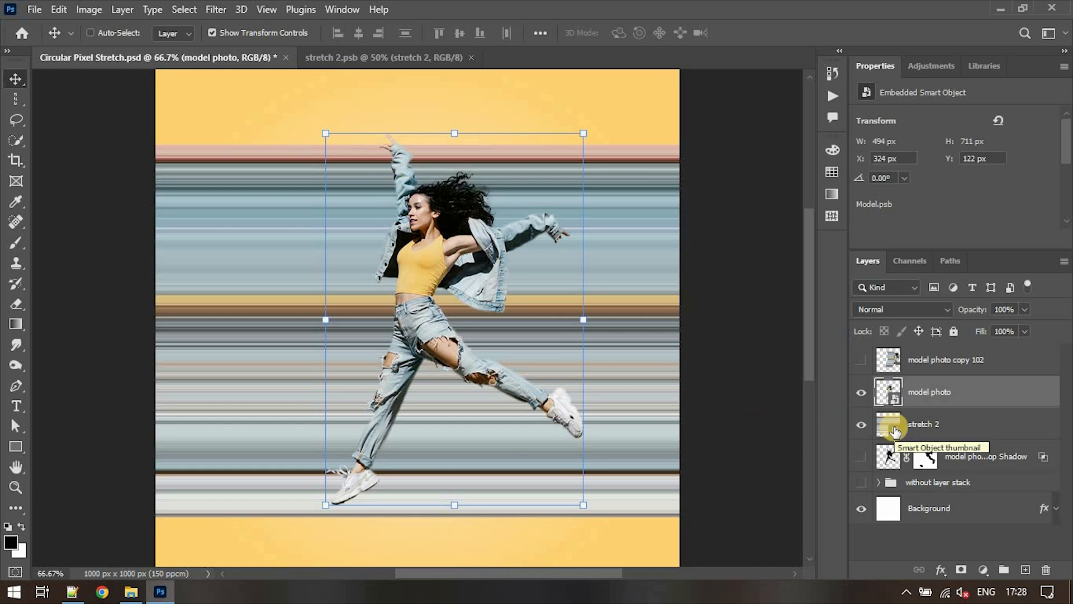
Apply the Polar Coordinates distort filter to the stretch 2 layer using the Rectangular to Polar option
left_click(922, 424)
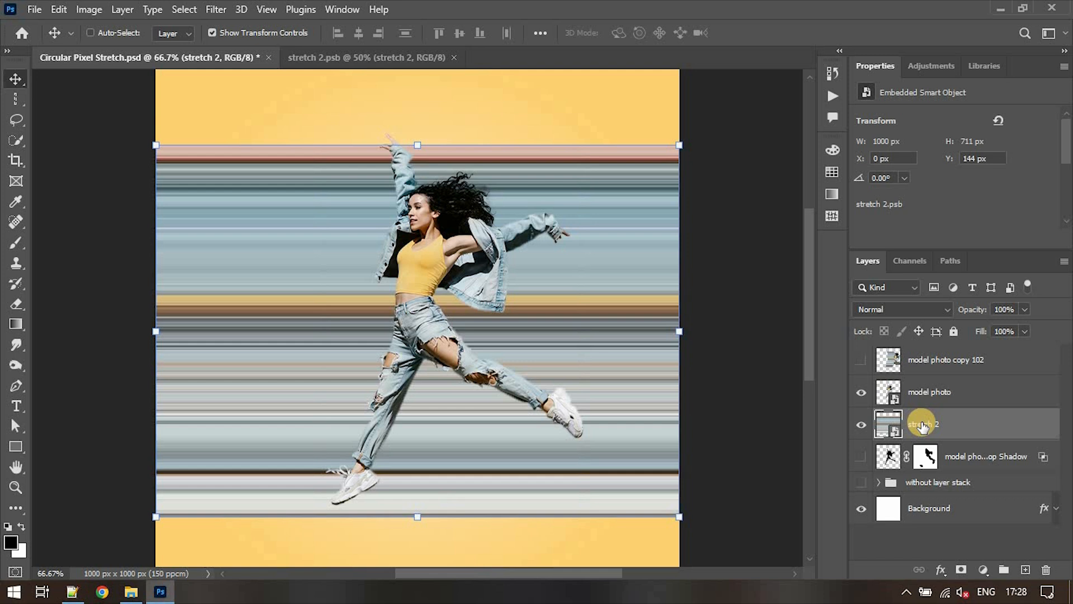
left_click(209, 10)
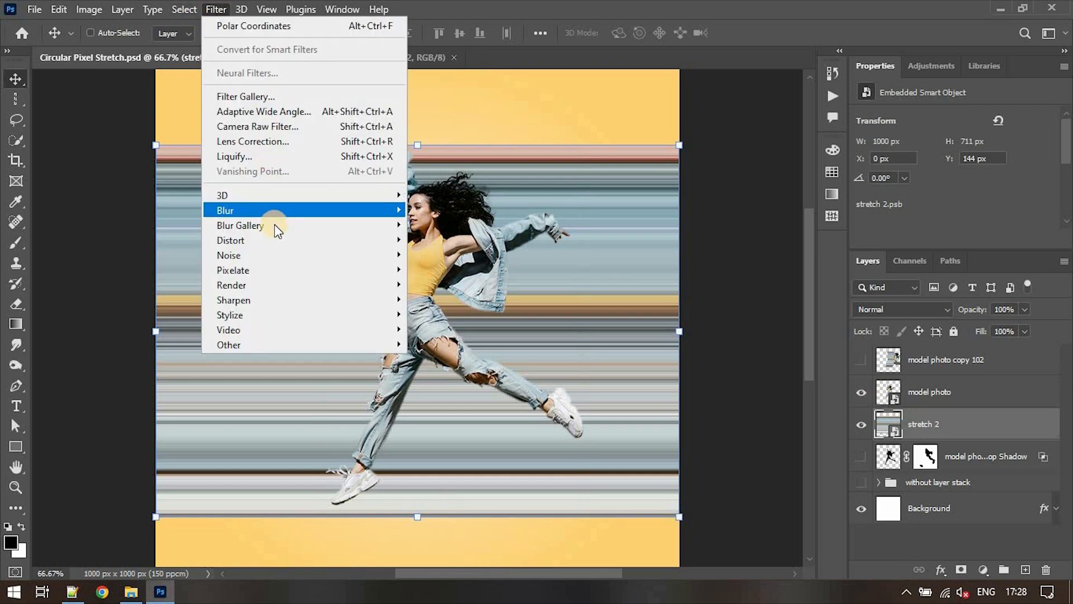
mouse_move(280, 235)
mouse_move(325, 240)
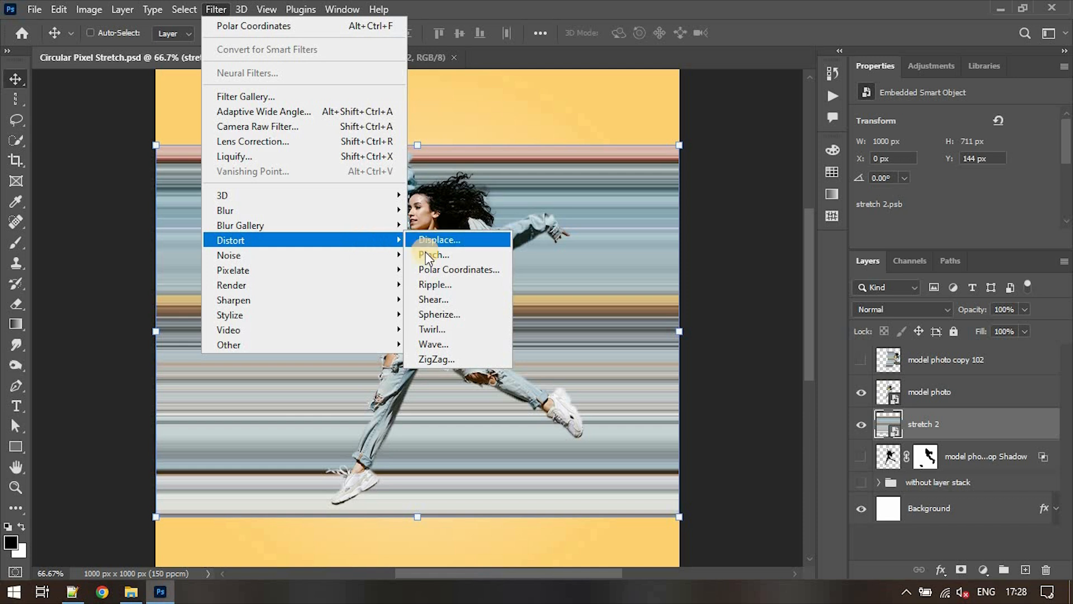
left_click(430, 270)
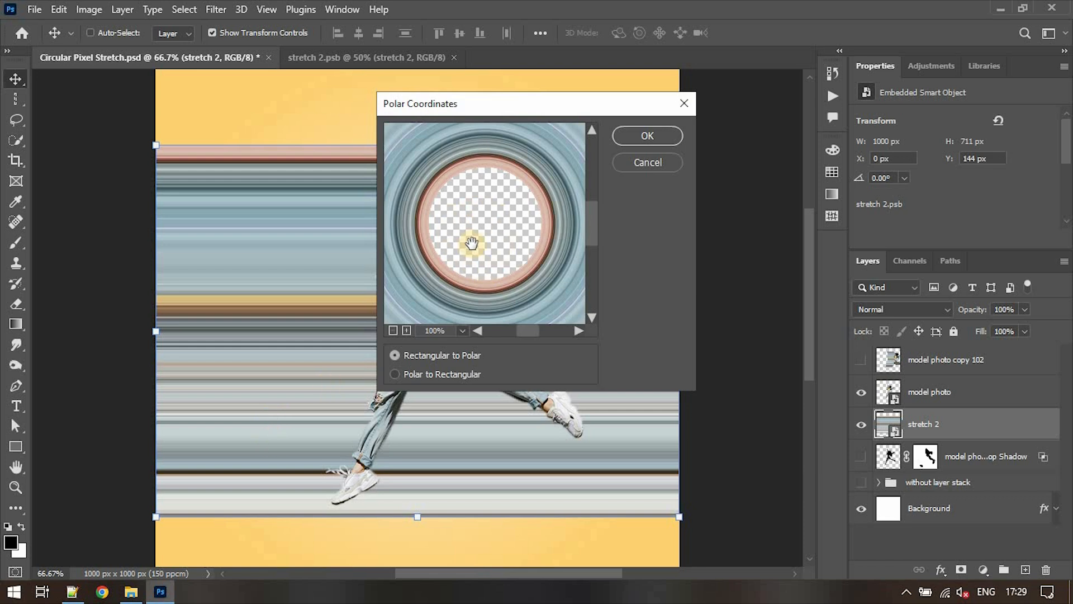
left_click(637, 140)
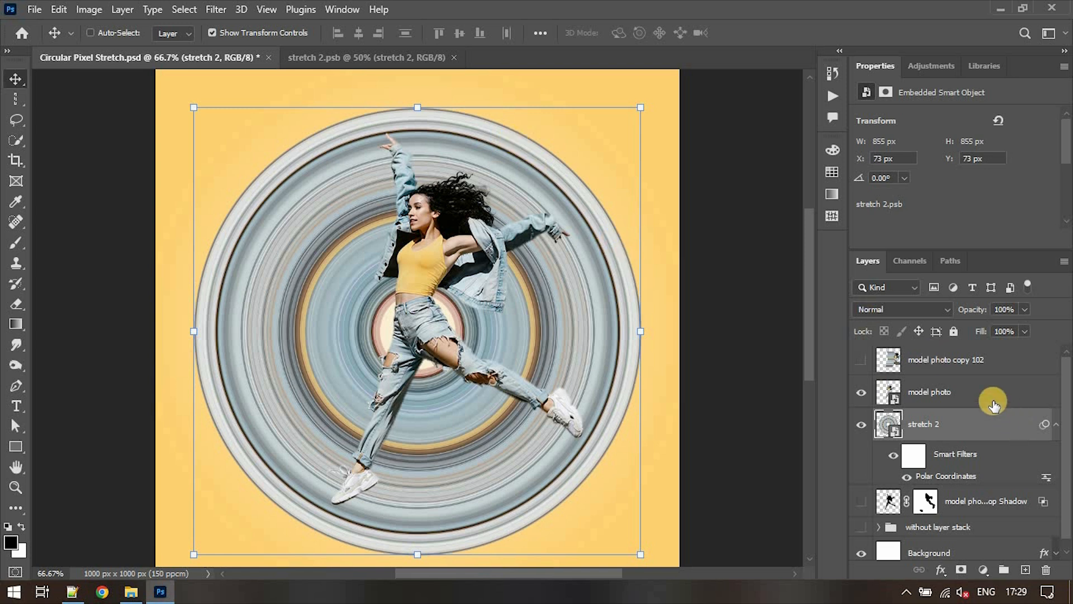
Show the model photo's drop shadow layer and try it above the stretch 2 layer before returning it beneath
left_click(968, 394)
left_click(1056, 424)
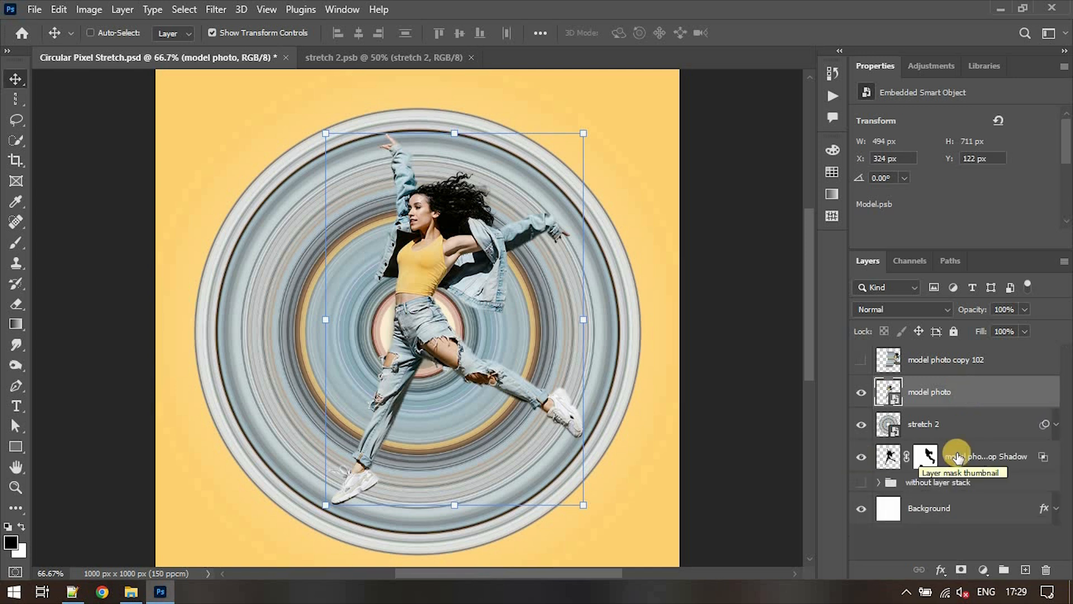
left_click_drag(953, 450, 956, 422)
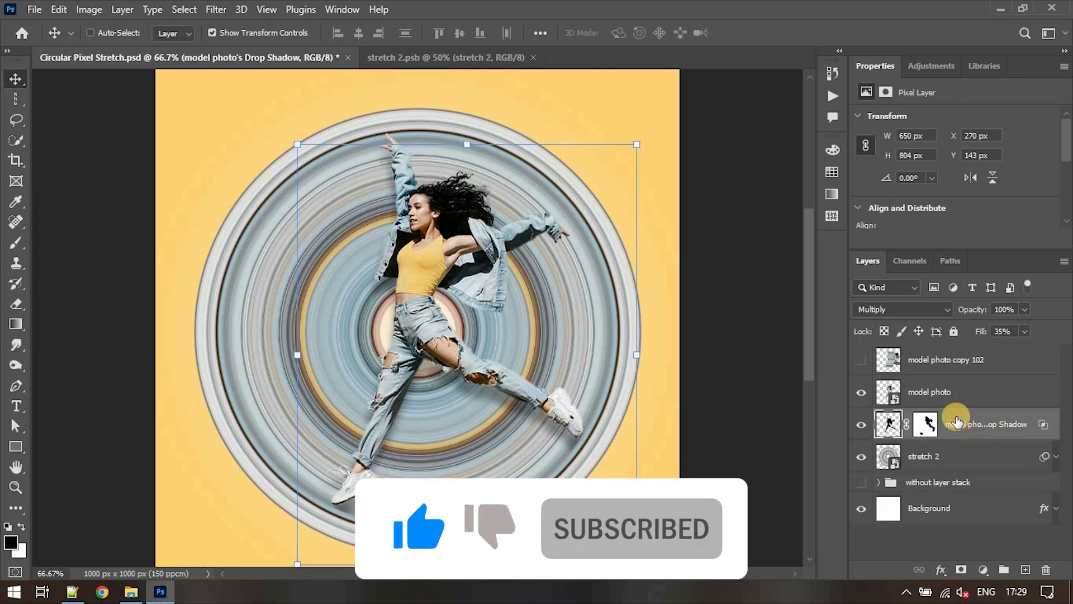
left_click_drag(956, 422, 925, 455)
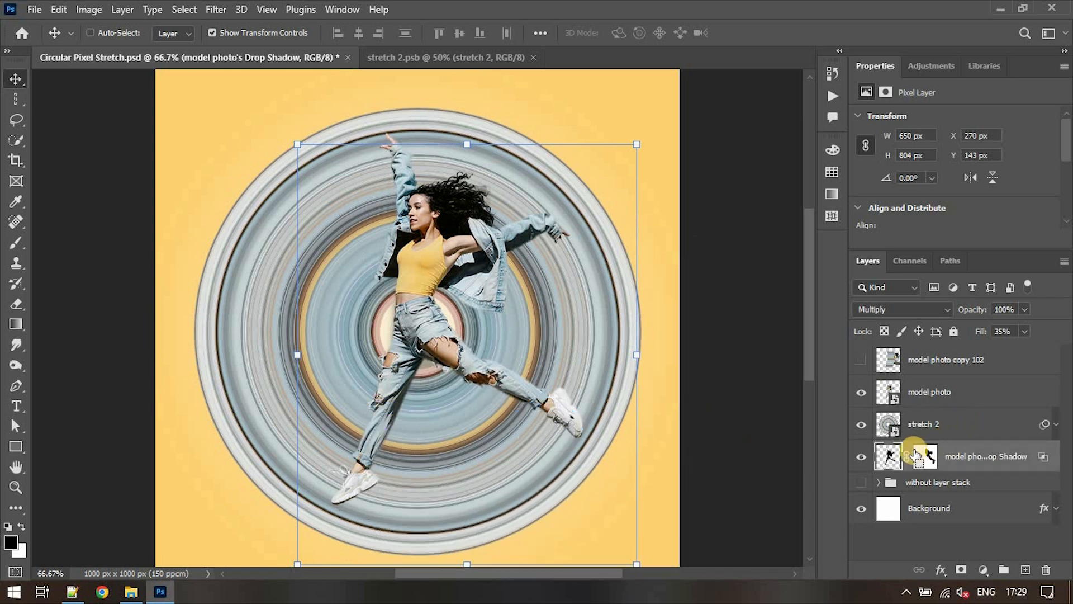